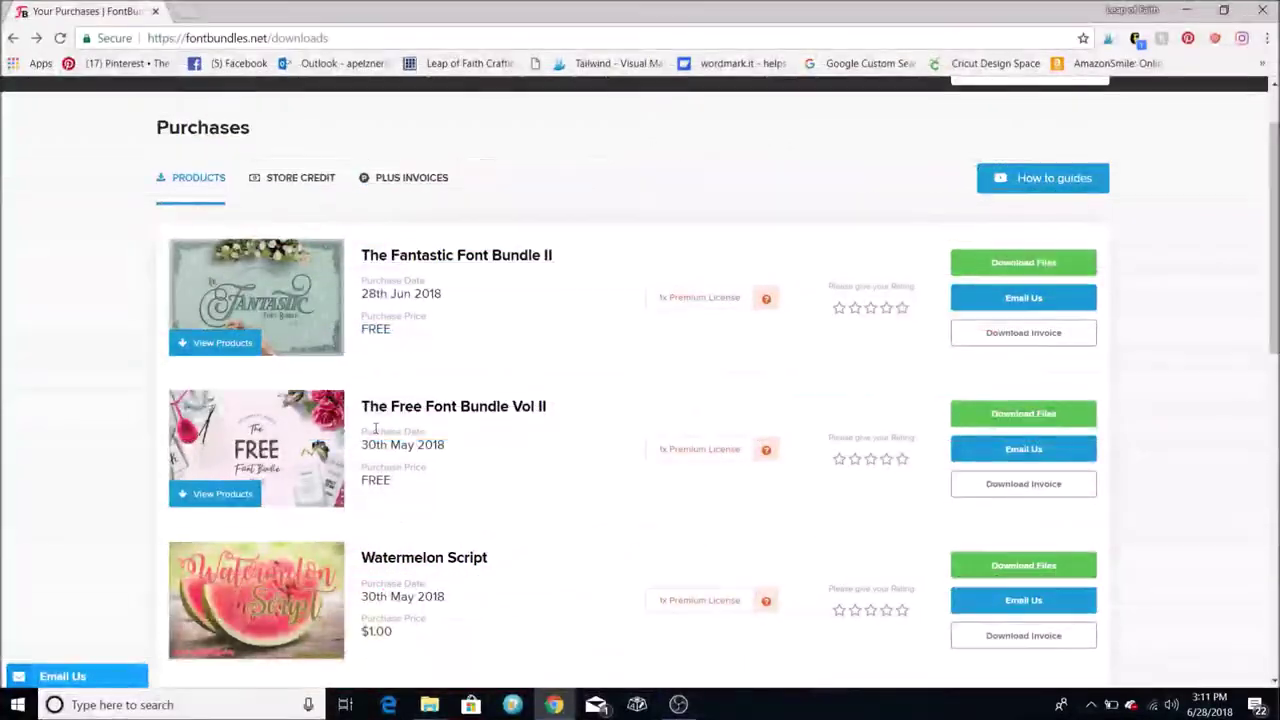
scroll(300, 426, up, 1)
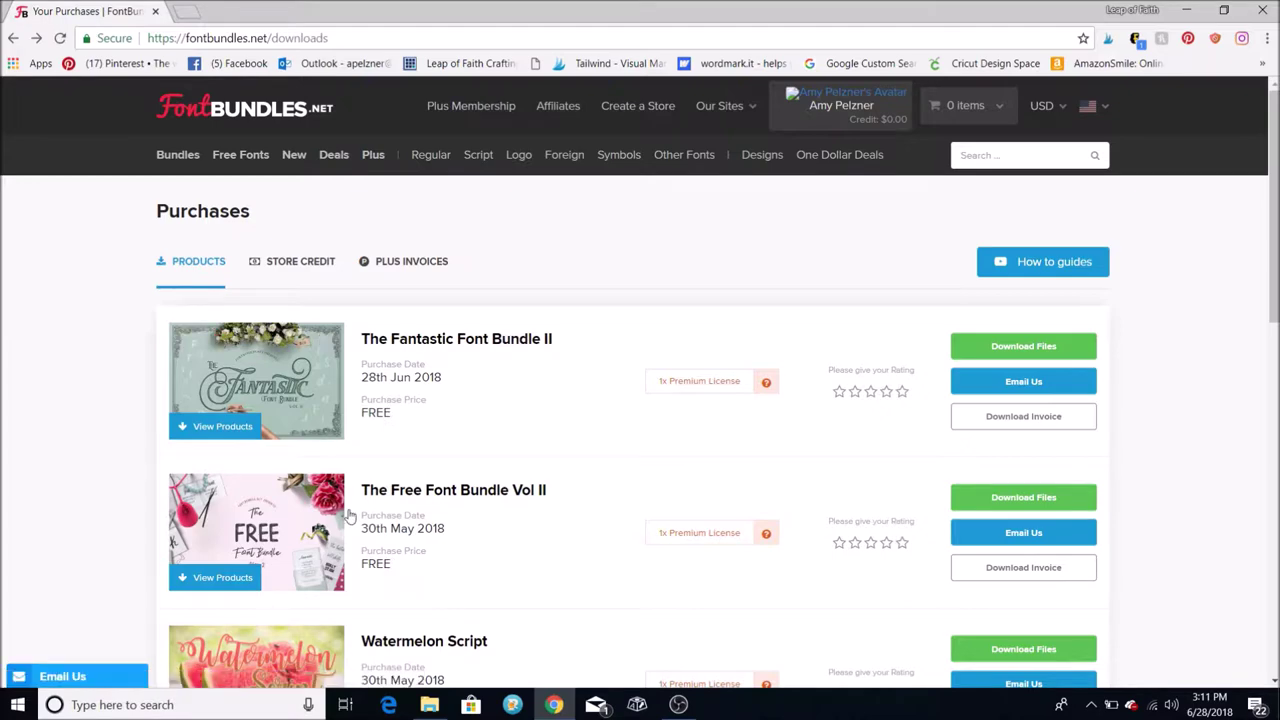
scroll(428, 551, down, 3)
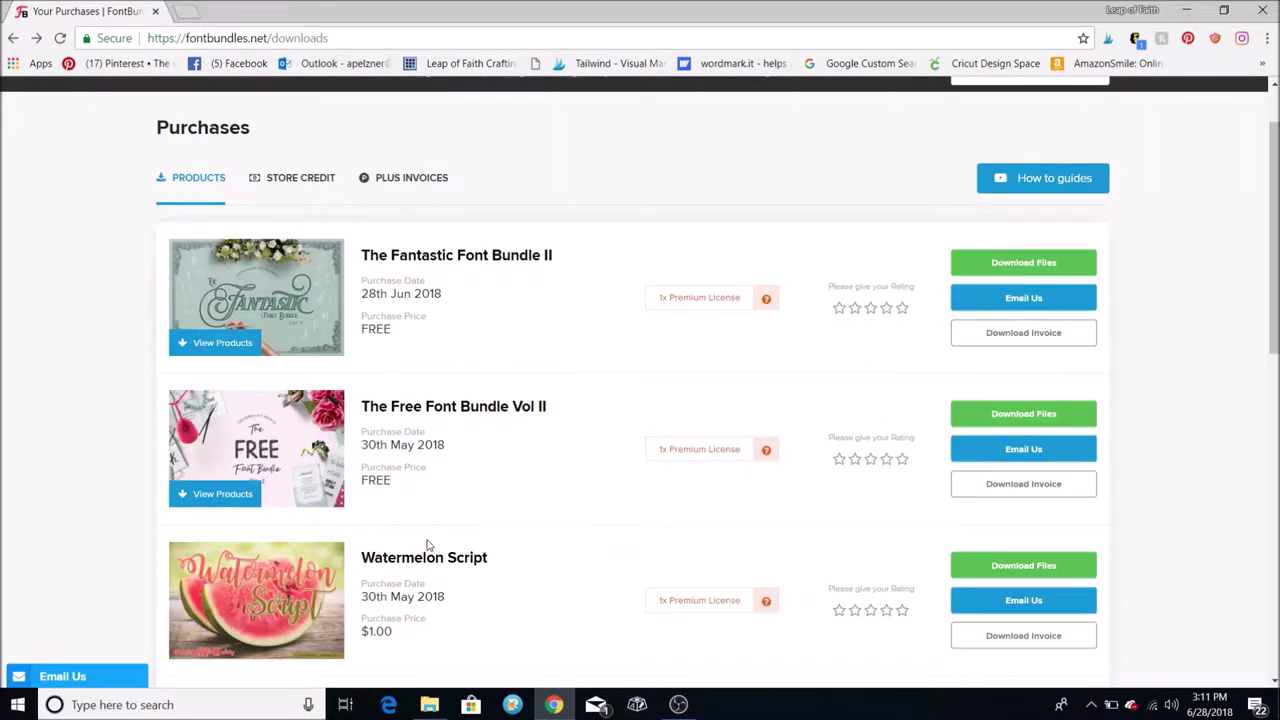
scroll(432, 551, up, 3)
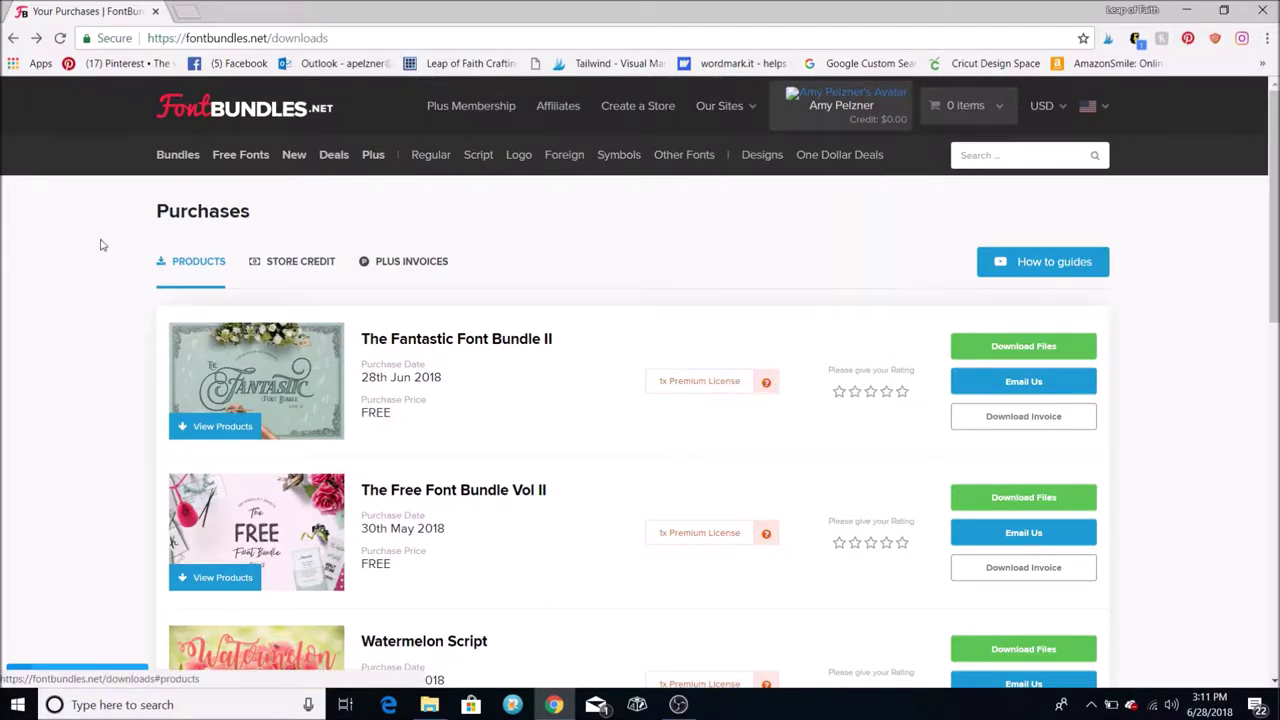
scroll(280, 271, down, 3)
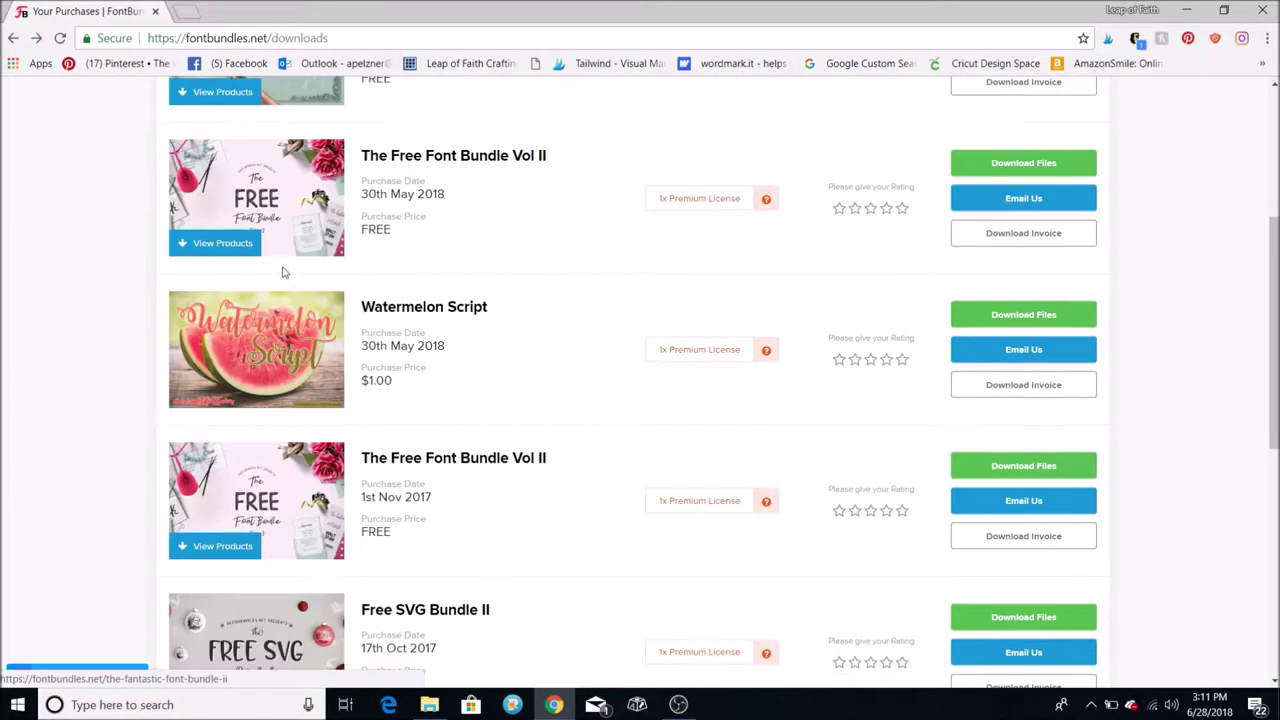
scroll(282, 272, up, 3)
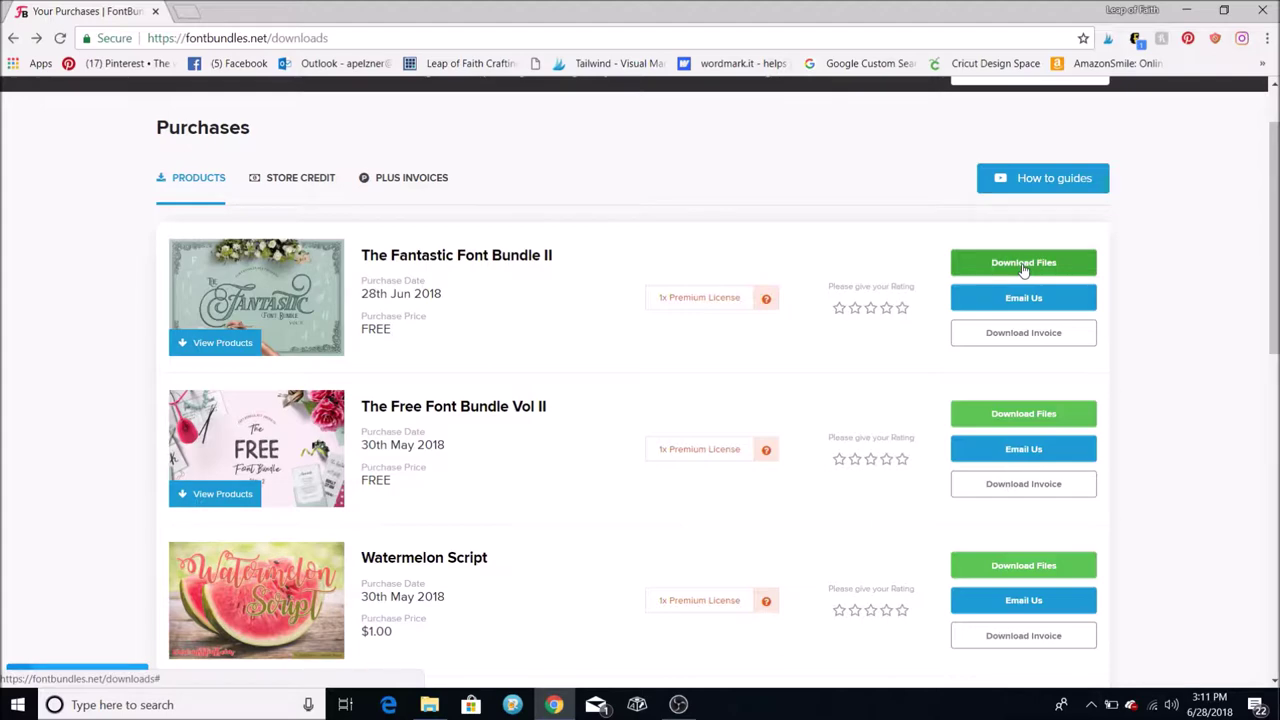
Open the The-Fantastic-Font-Bundle-Volume-2-OTF archive in the Downloads folder and look through its font folders.
click(431, 705)
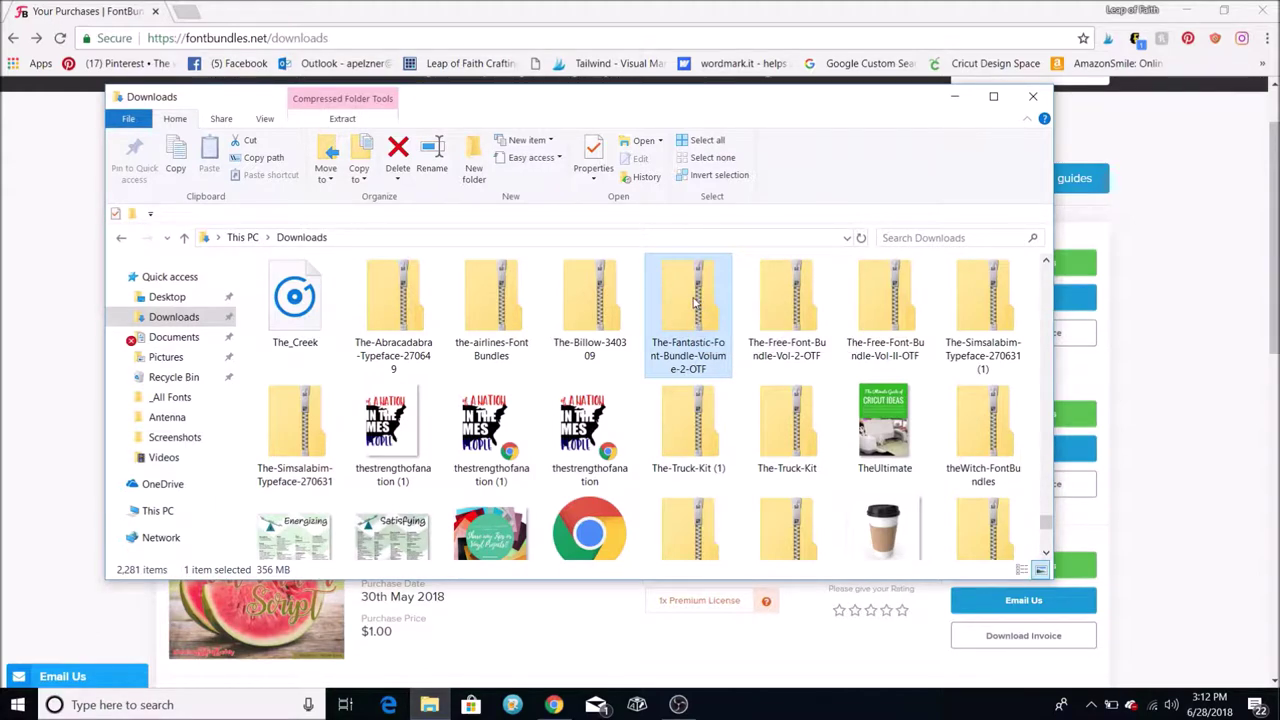
double_click(697, 301)
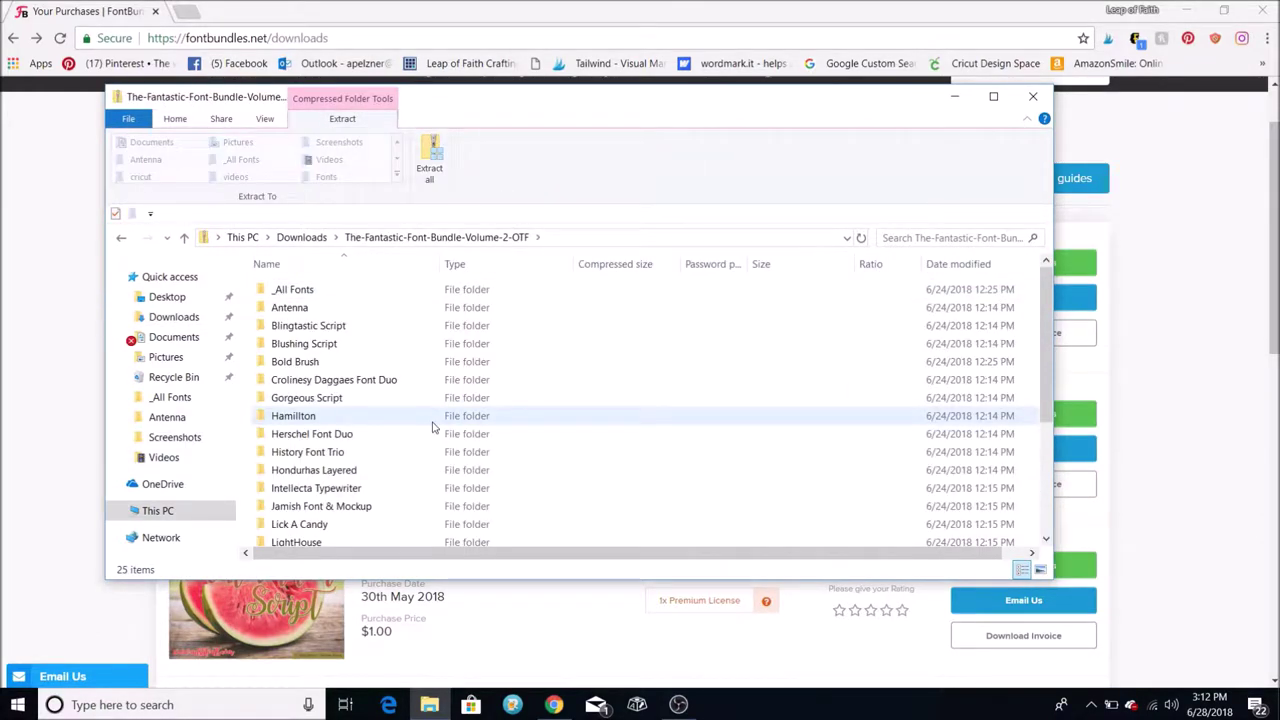
scroll(297, 320, down, 4)
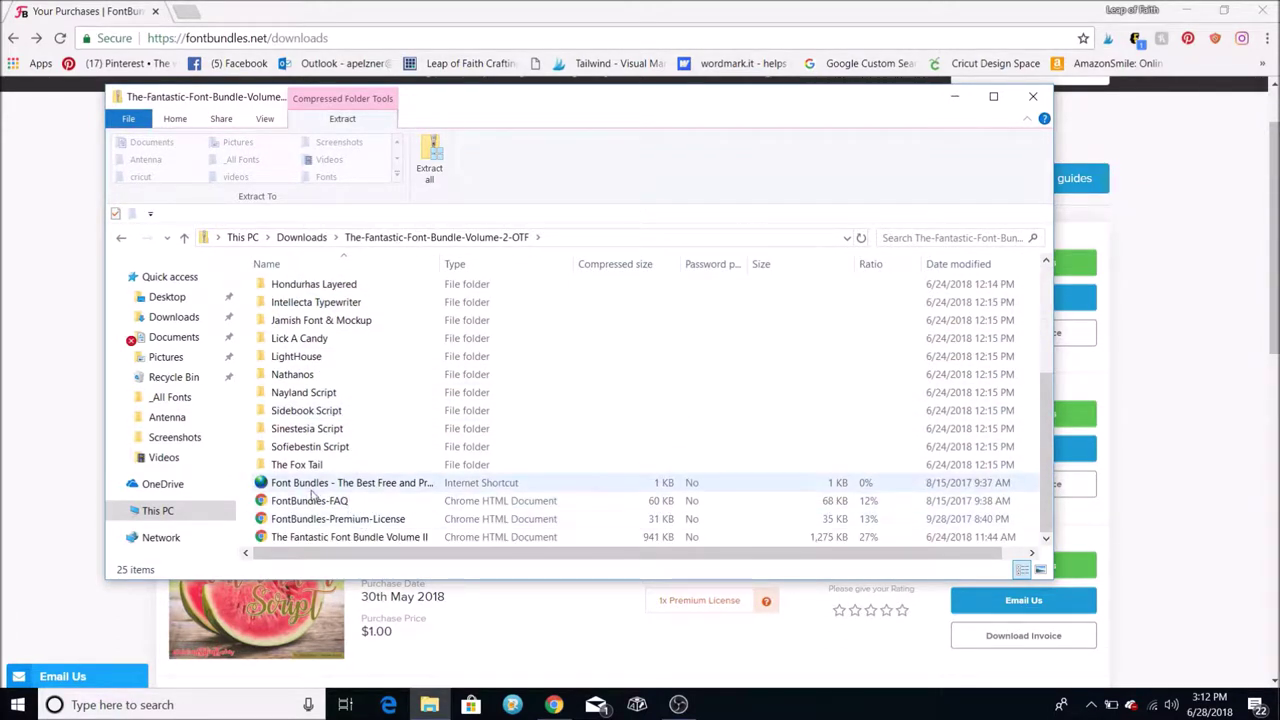
scroll(300, 460, up, 4)
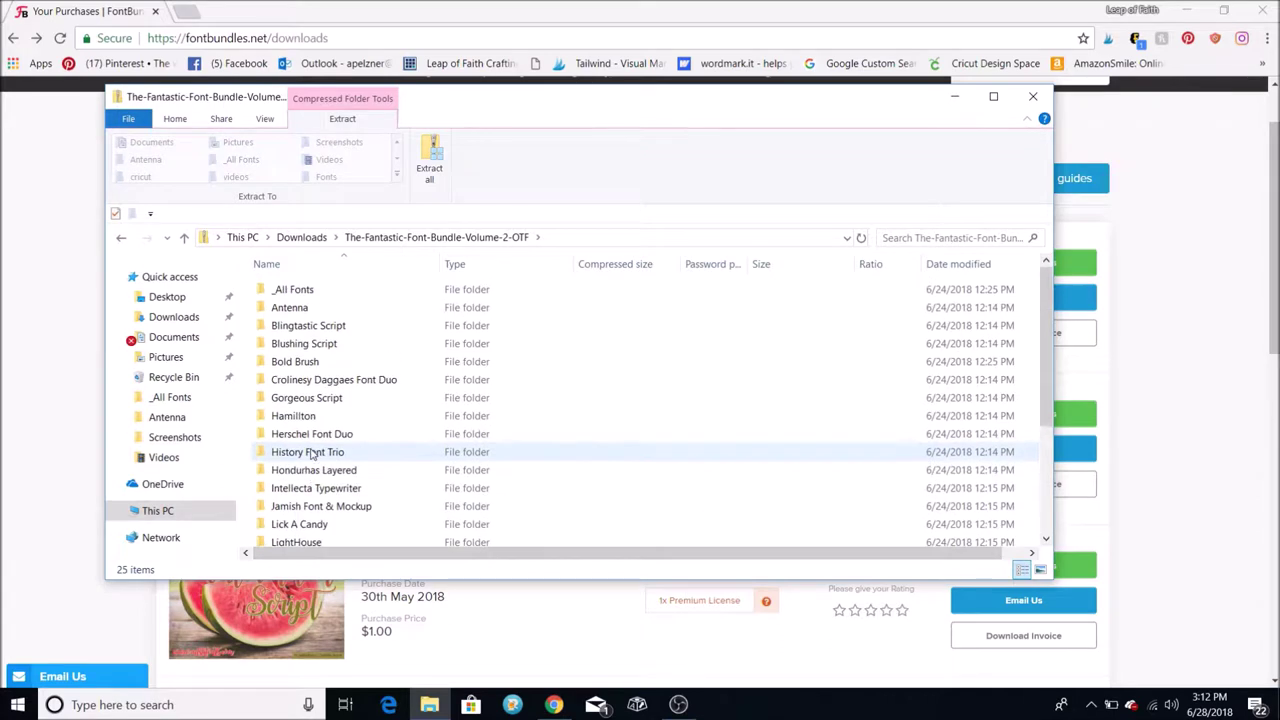
Preview the ANTENNABONUS-Regular font in the Antenna folder and return to the bundle's folder list.
click(289, 309)
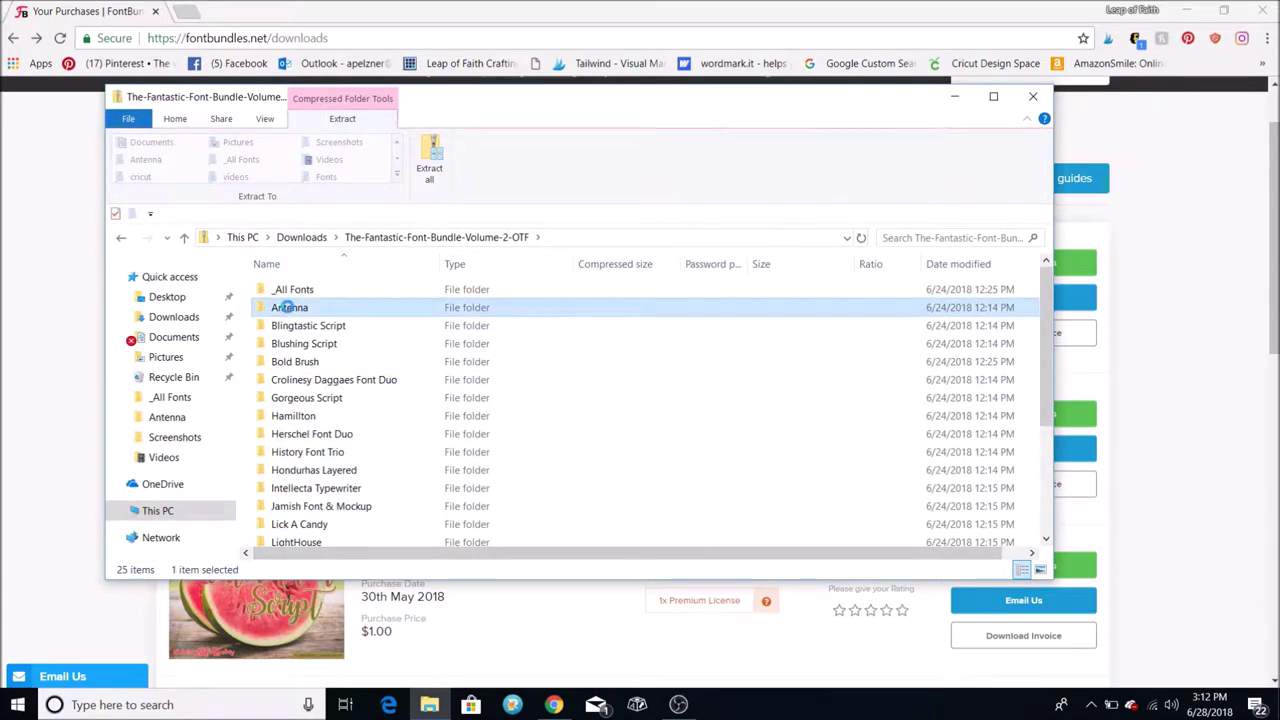
double_click(289, 310)
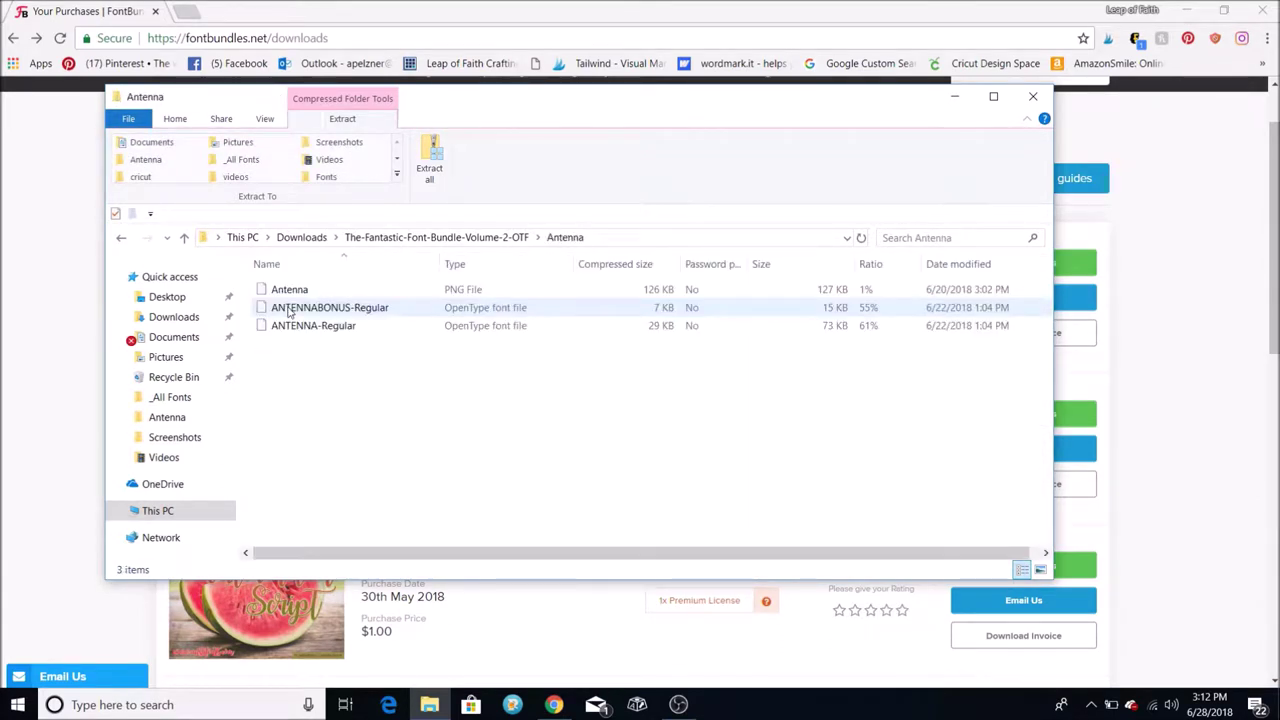
double_click(351, 307)
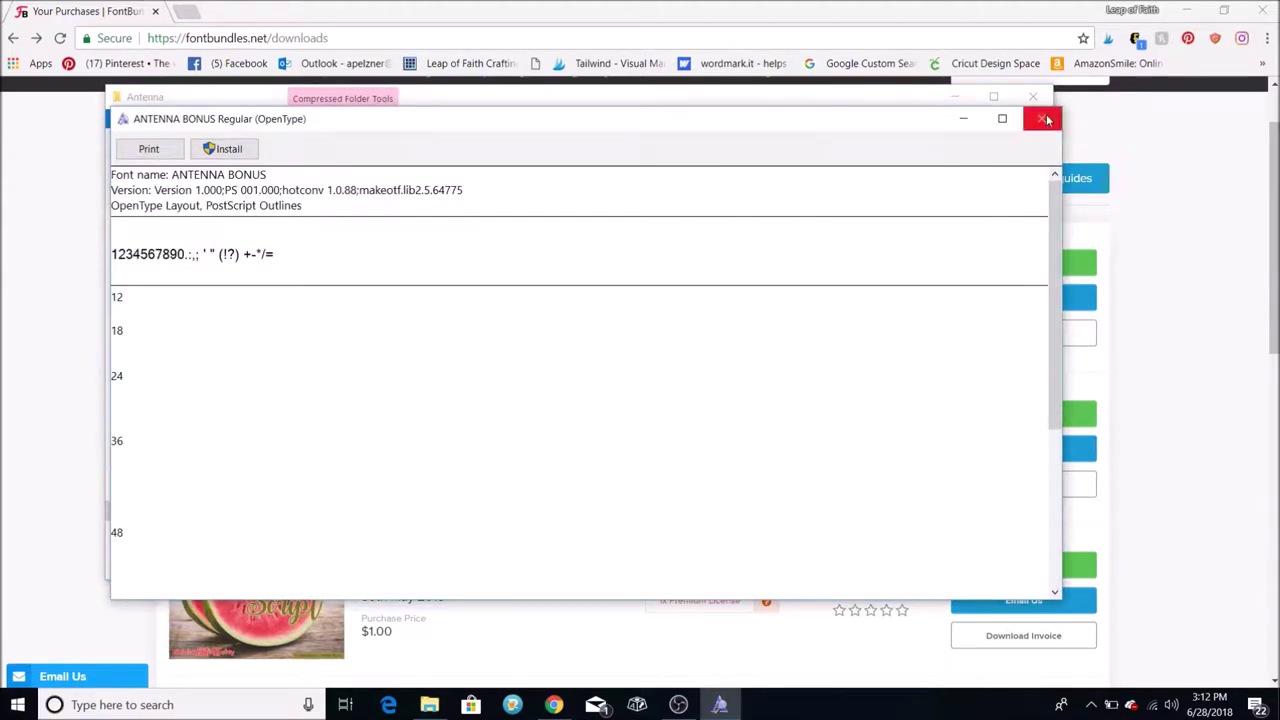
click(1045, 119)
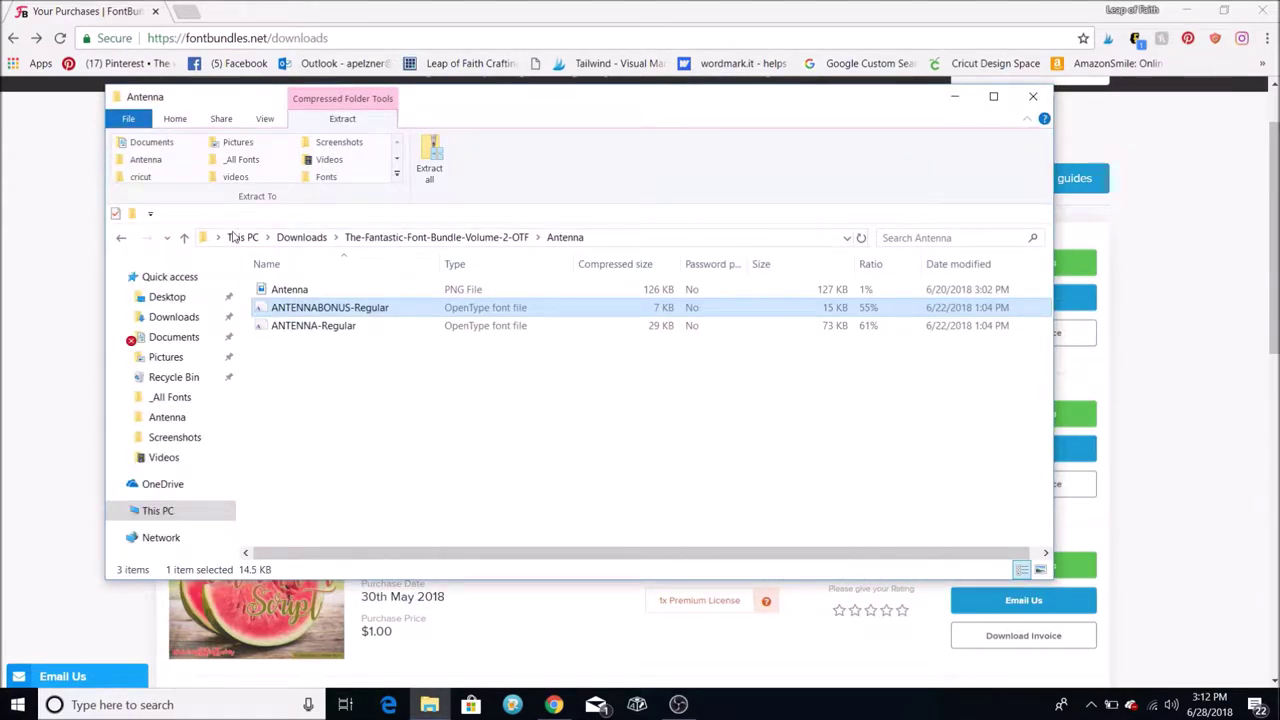
click(123, 238)
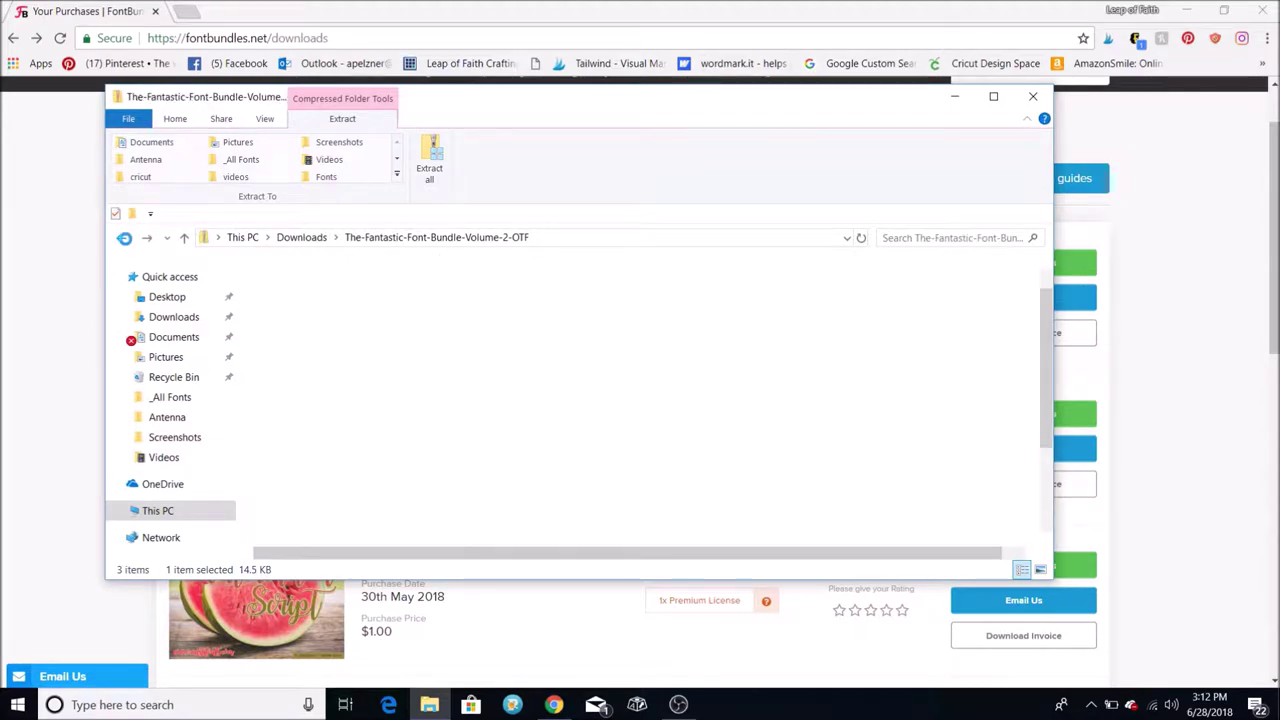
Install the TheFoxTailExtra-Regular font from the bundle's The Fox Tail folder and close its preview.
scroll(350, 410, down, 3)
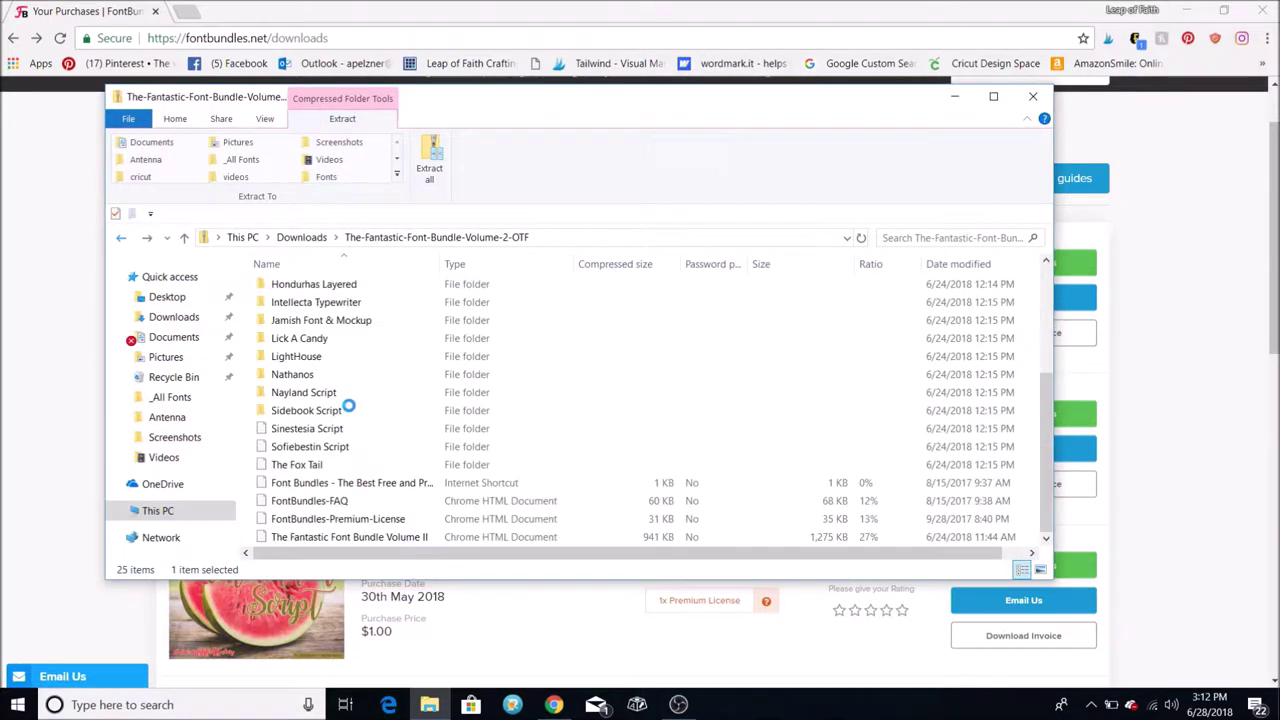
double_click(305, 466)
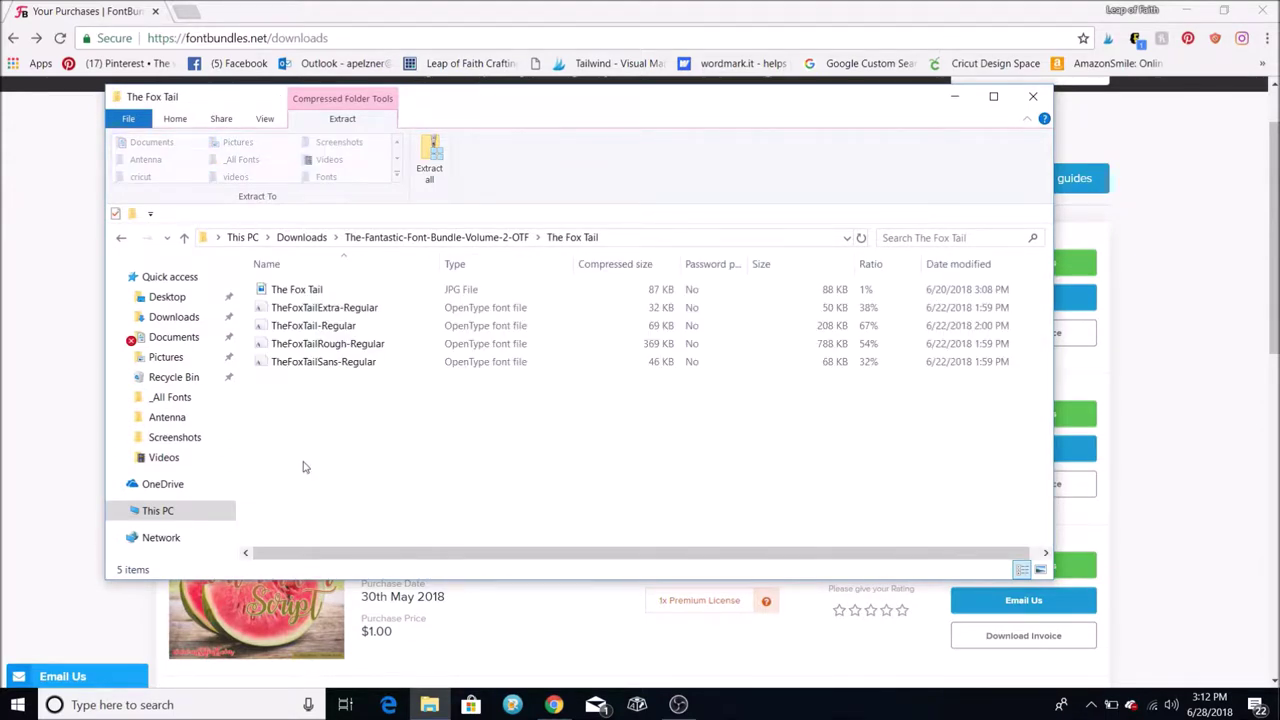
click(303, 312)
double_click(303, 312)
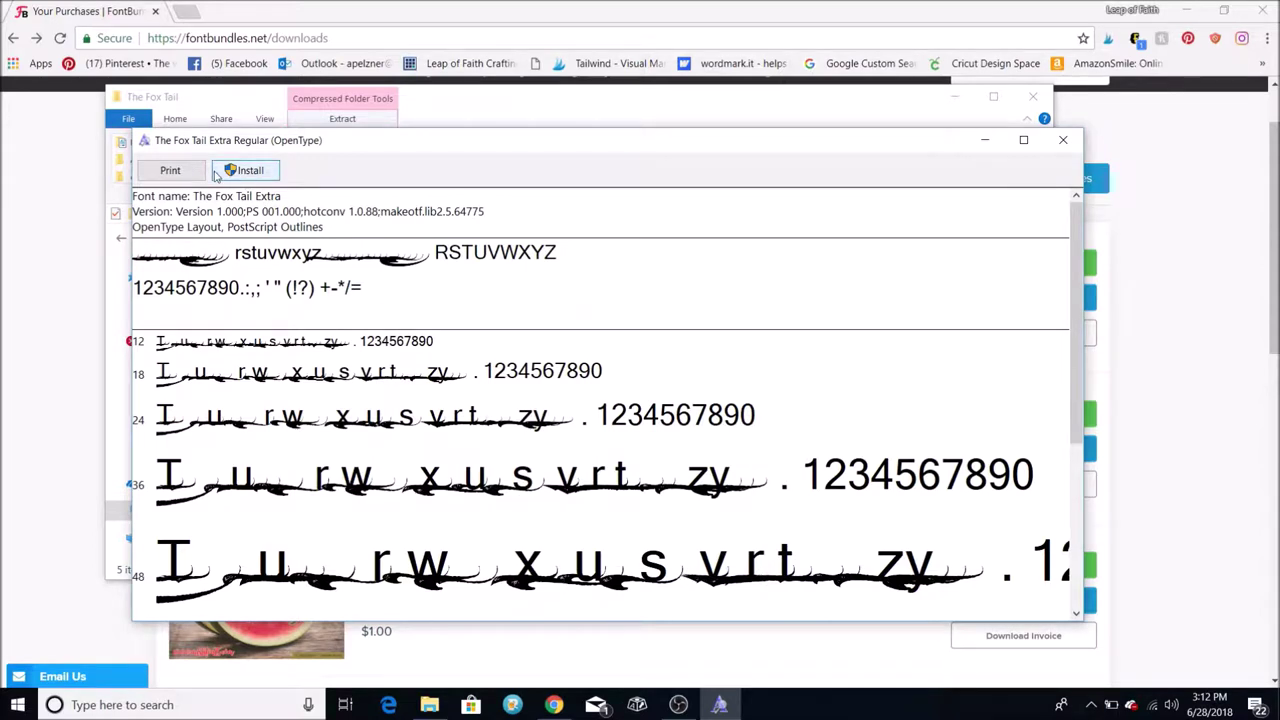
click(252, 171)
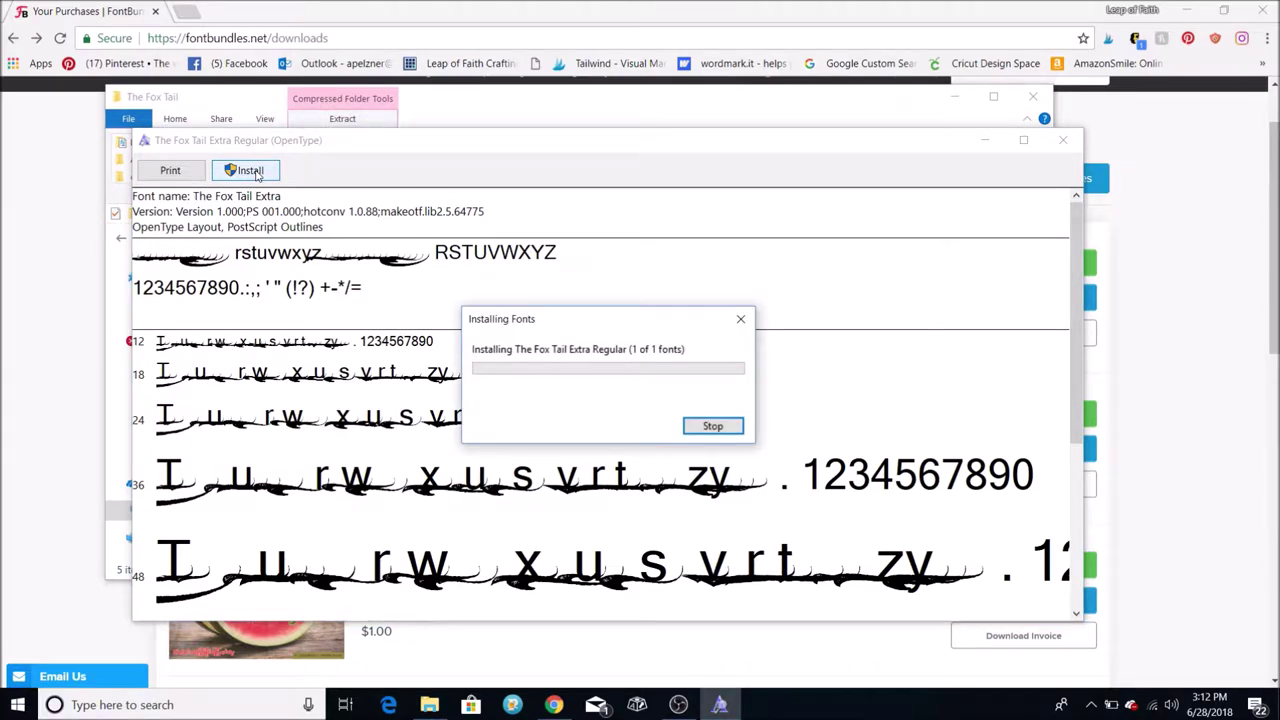
click(1063, 142)
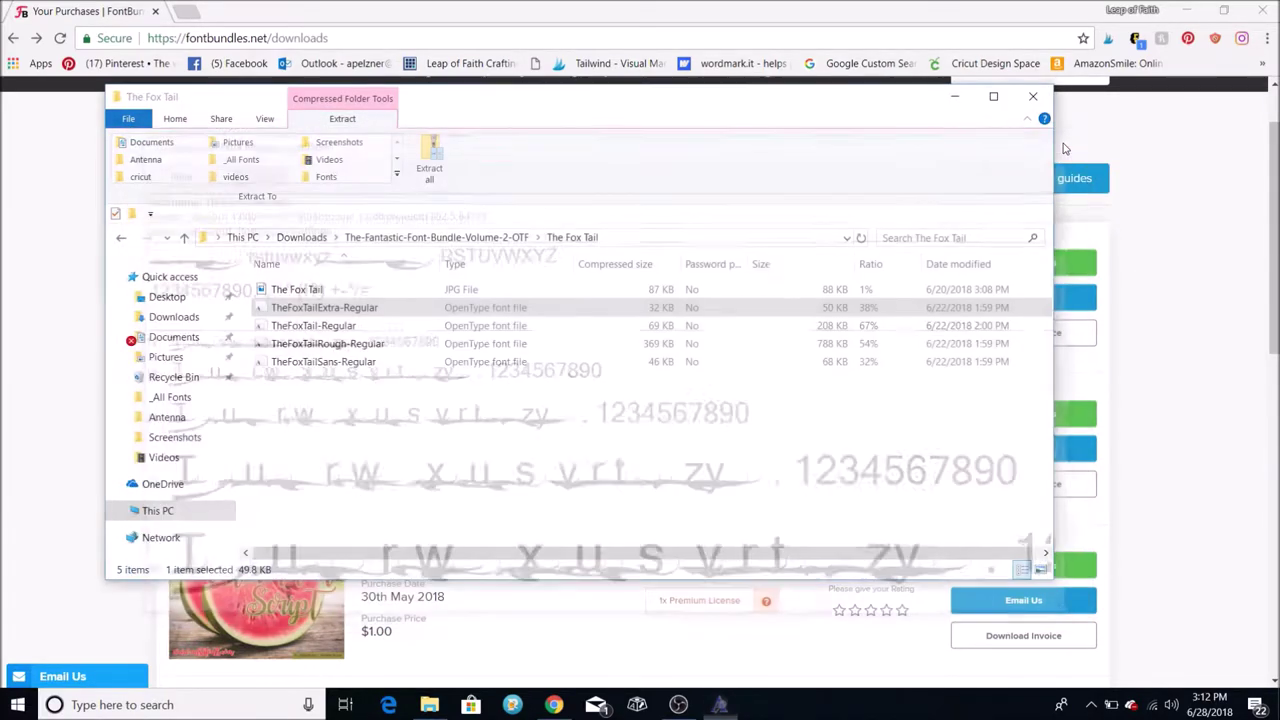
Open the bundle's _All Fonts folder and preview the Hondurhas-Engraved font.
click(184, 237)
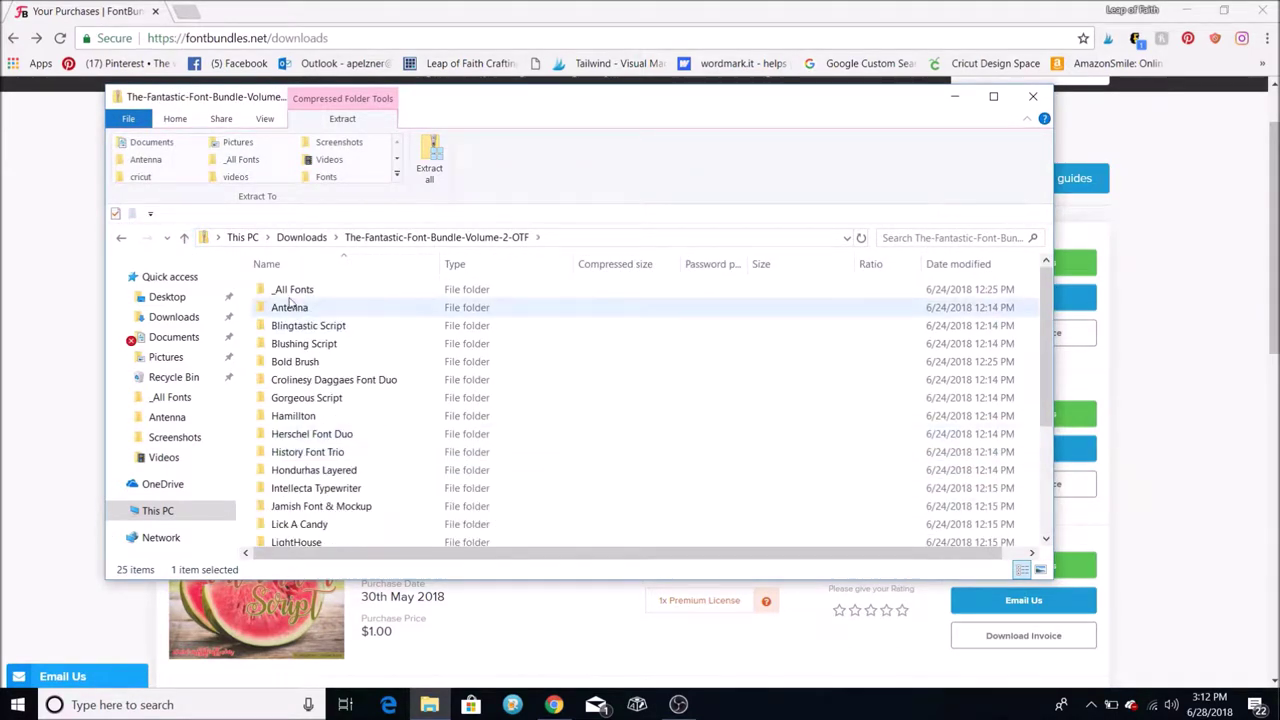
click(294, 289)
double_click(294, 289)
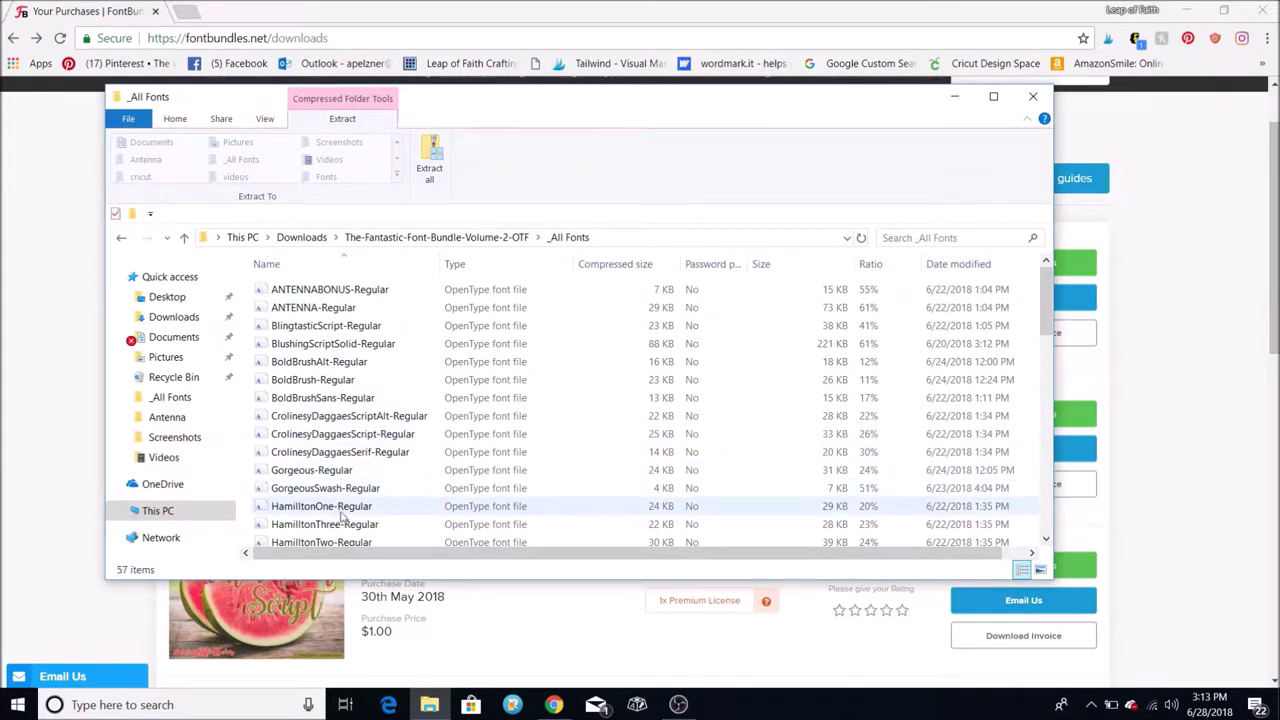
scroll(320, 515, down, 2)
scroll(320, 515, down, 2)
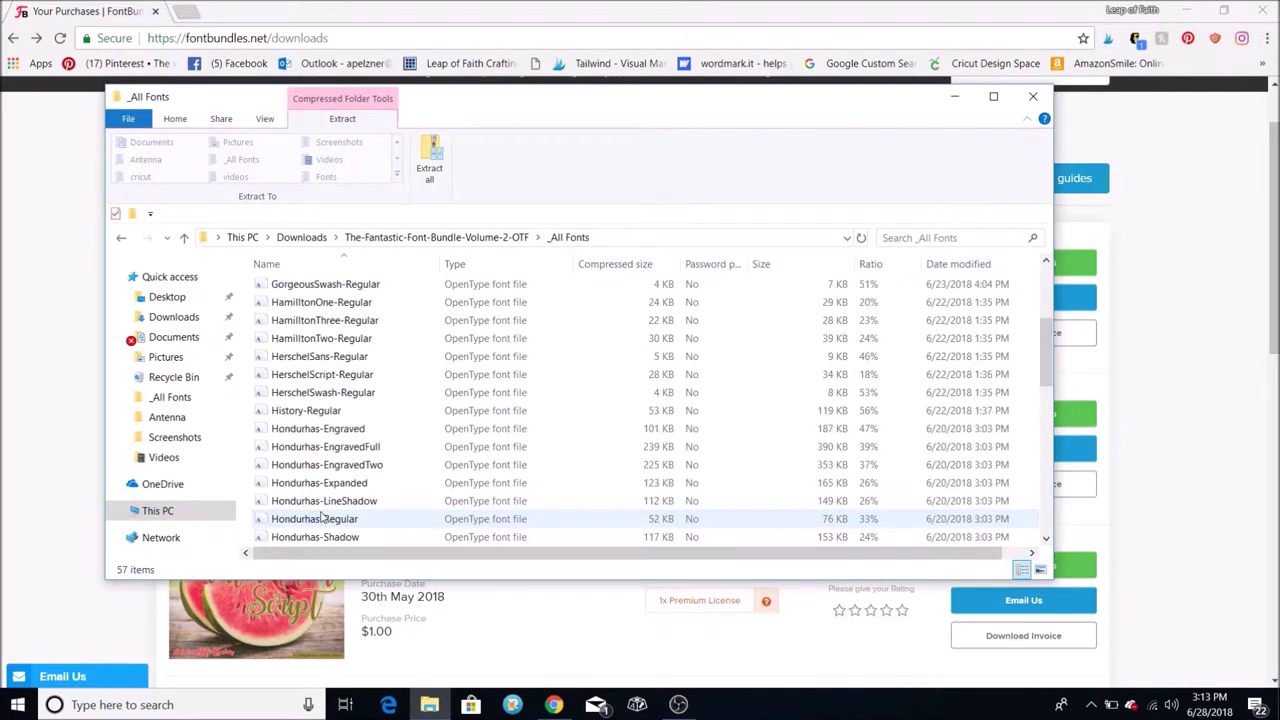
double_click(300, 430)
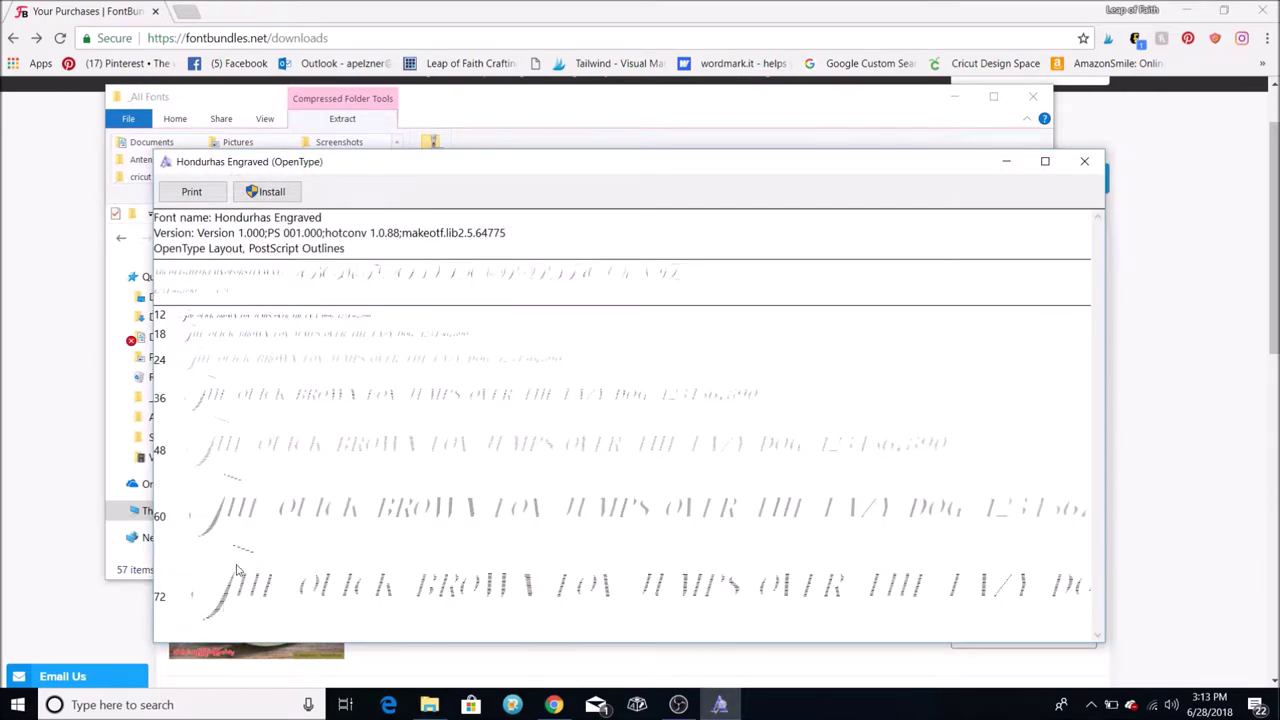
click(1084, 161)
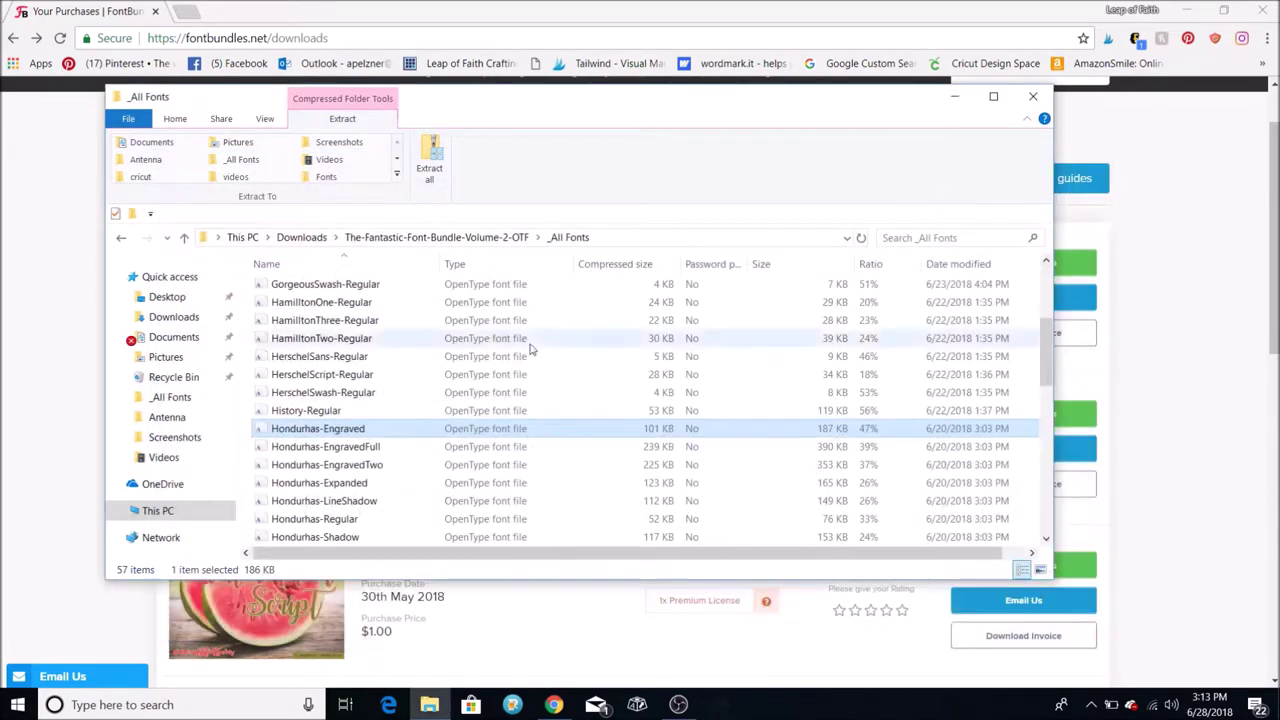
Preview the Hondurhas-Regular font from the _All Fonts folder and close the preview.
click(343, 520)
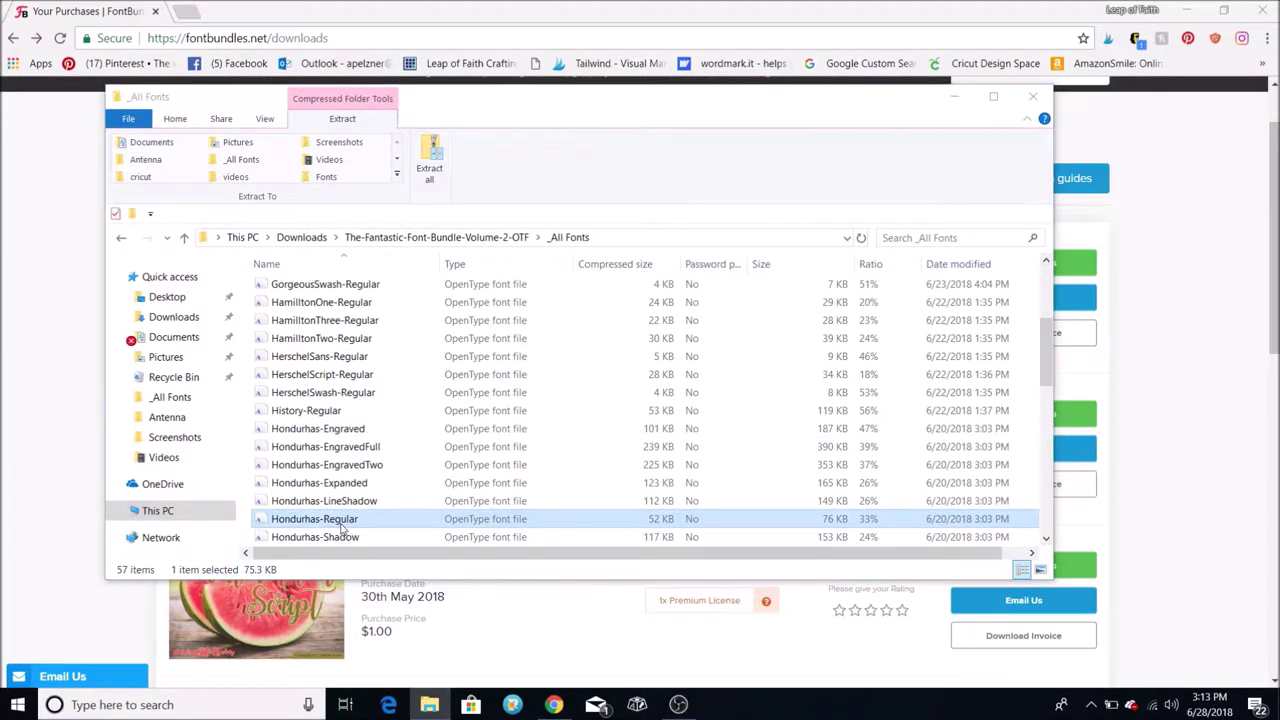
double_click(341, 521)
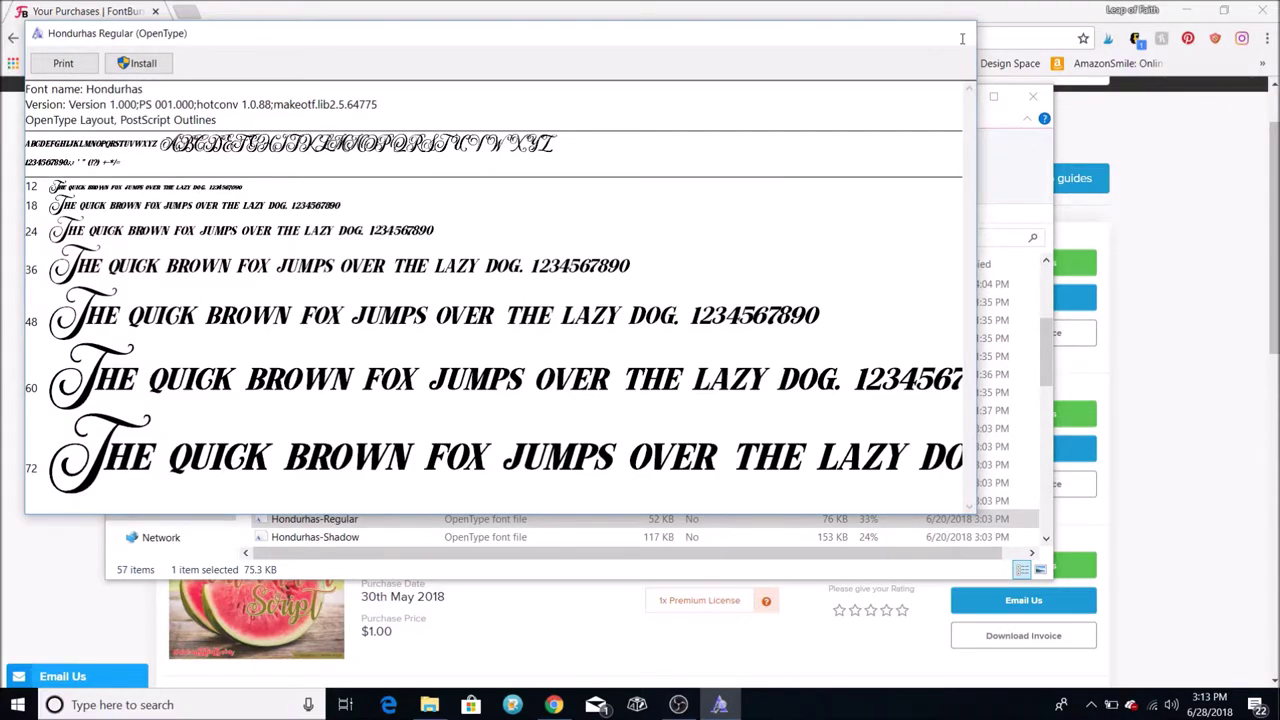
click(958, 34)
Try to install the Hondurhas-Shadow font, decline replacing the installed copy, and close its preview.
scroll(313, 485, down, 1)
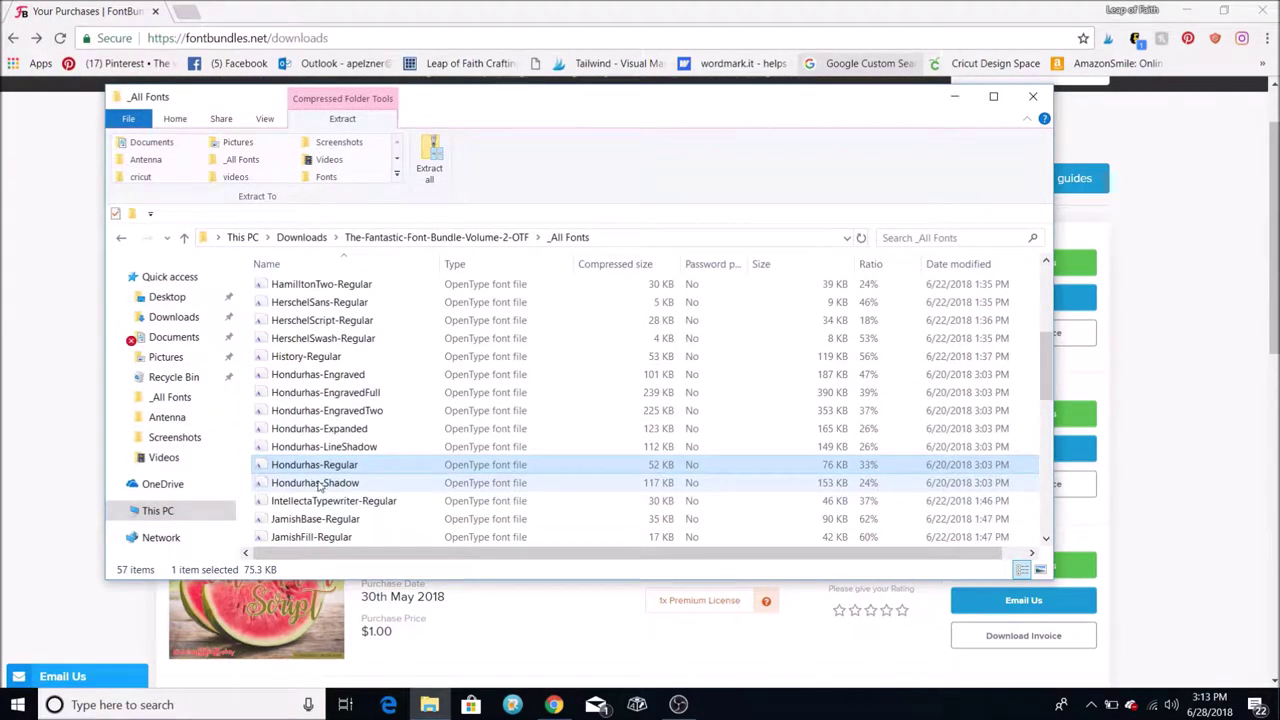
click(319, 485)
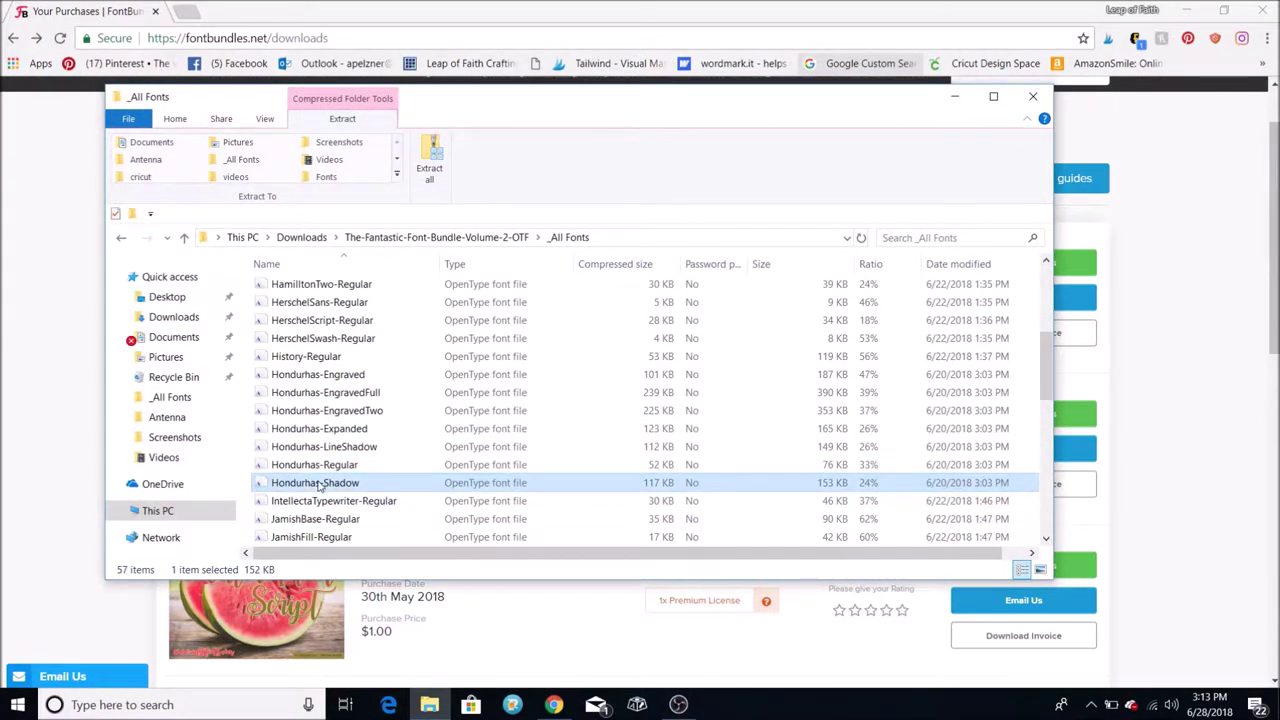
double_click(320, 484)
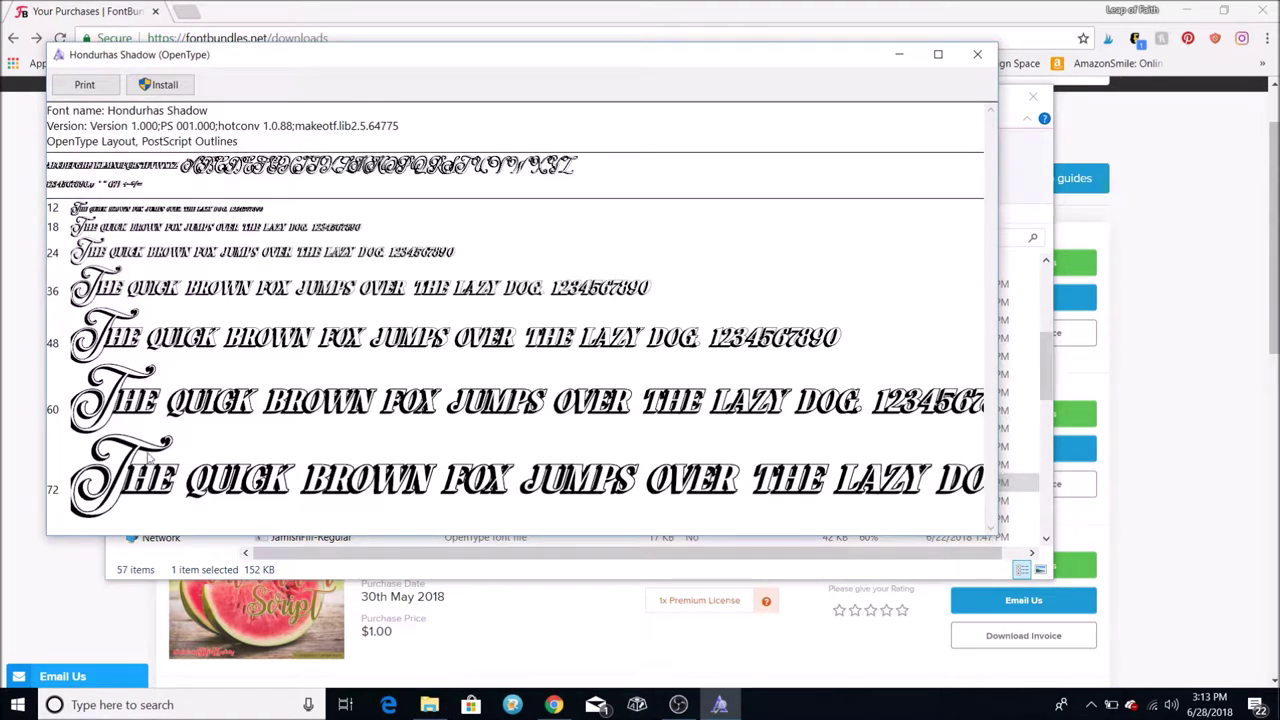
click(165, 86)
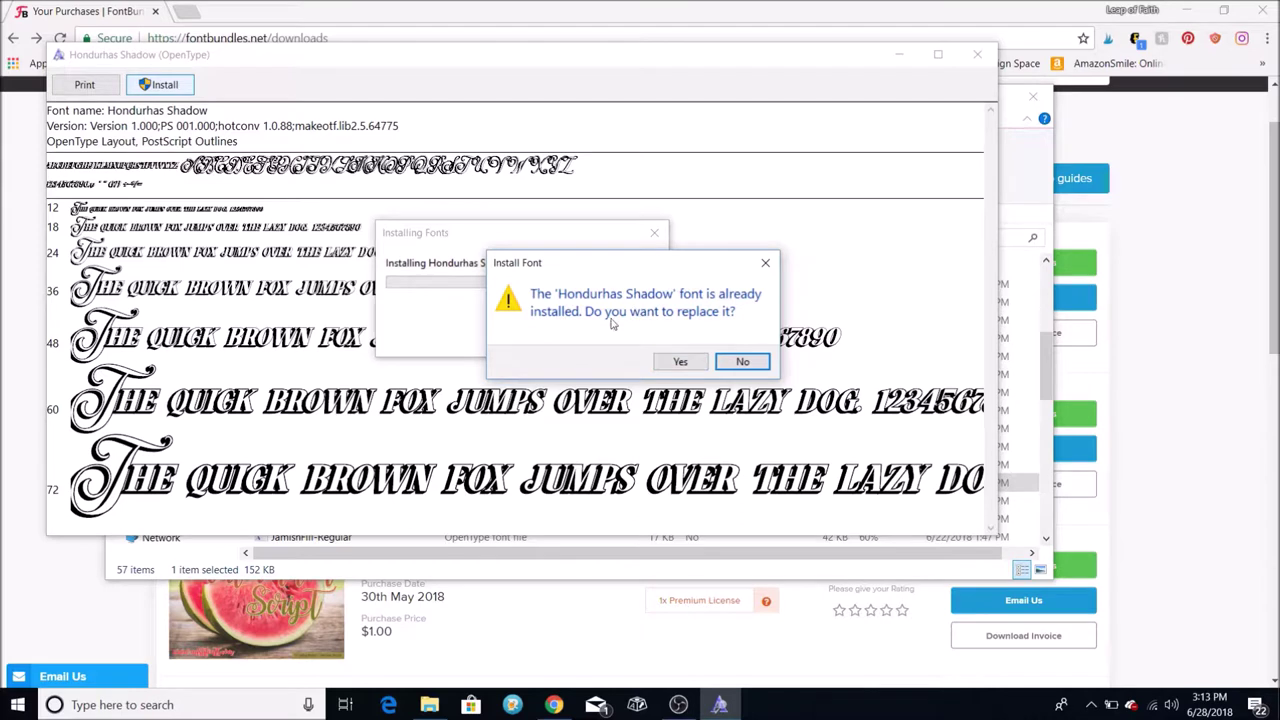
click(743, 365)
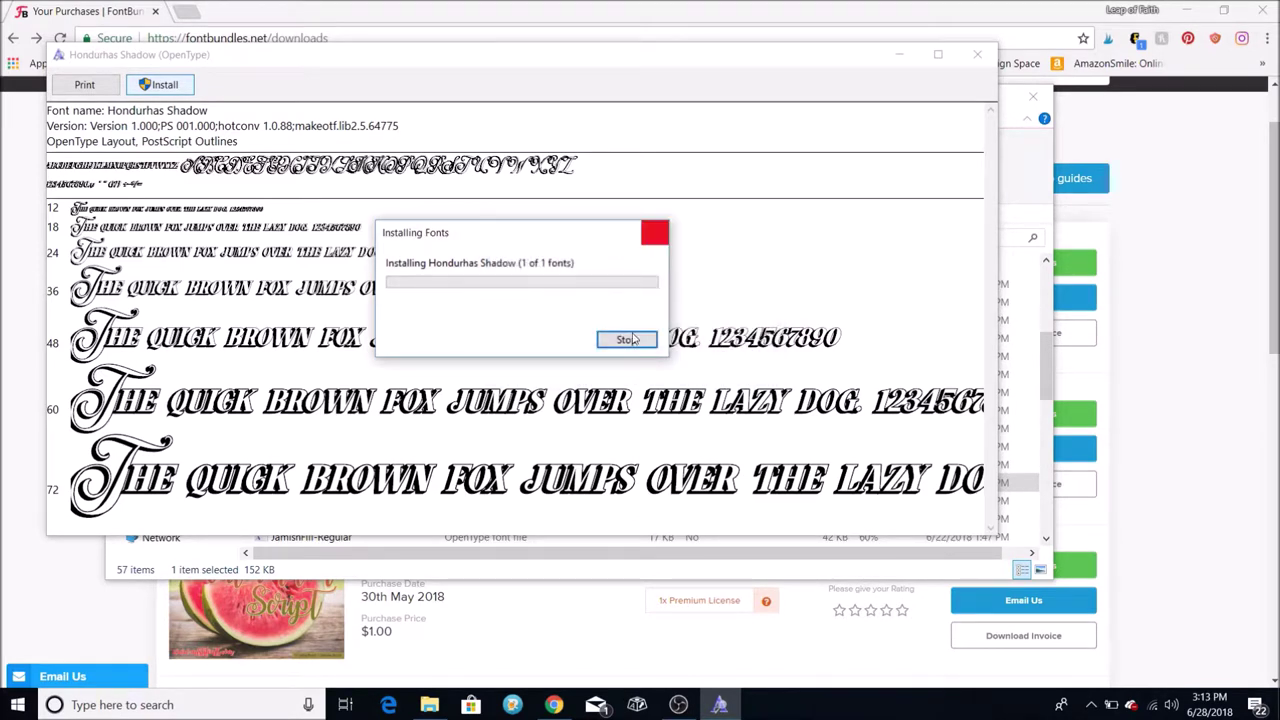
click(977, 54)
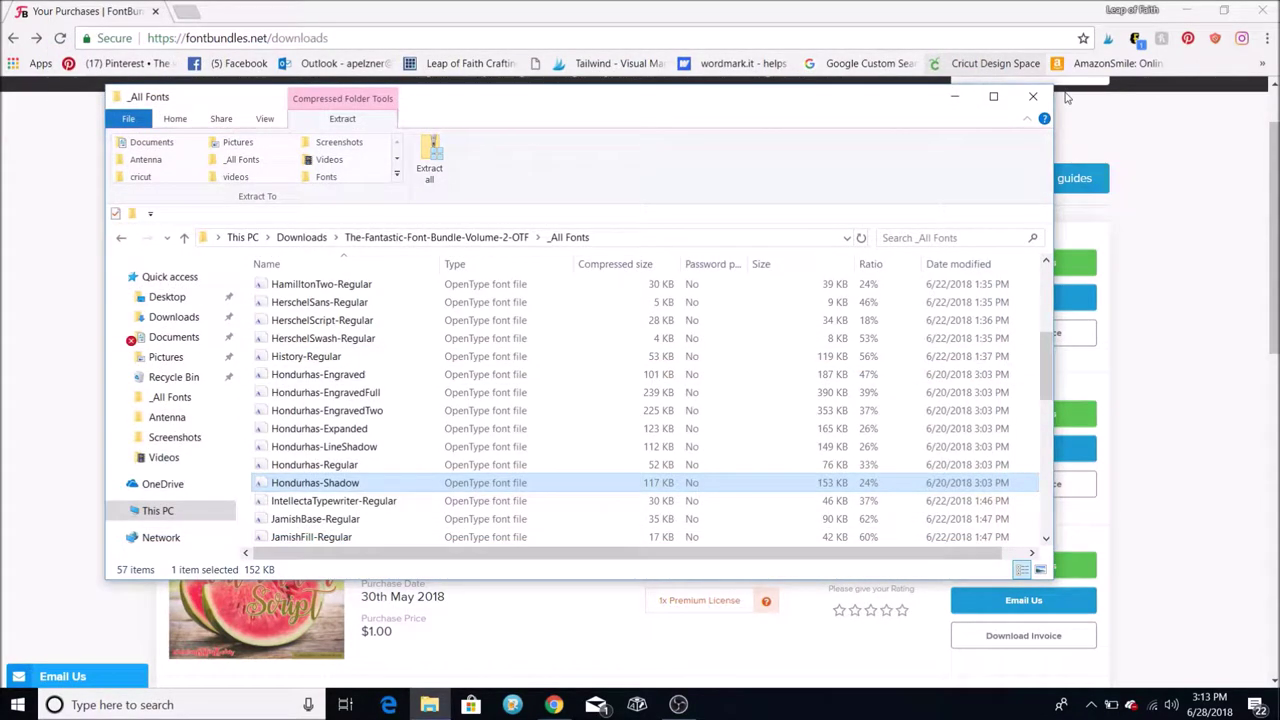
Close the font folder window, switch to Cricut Design Space in a new browser tab and start a new project.
click(1033, 96)
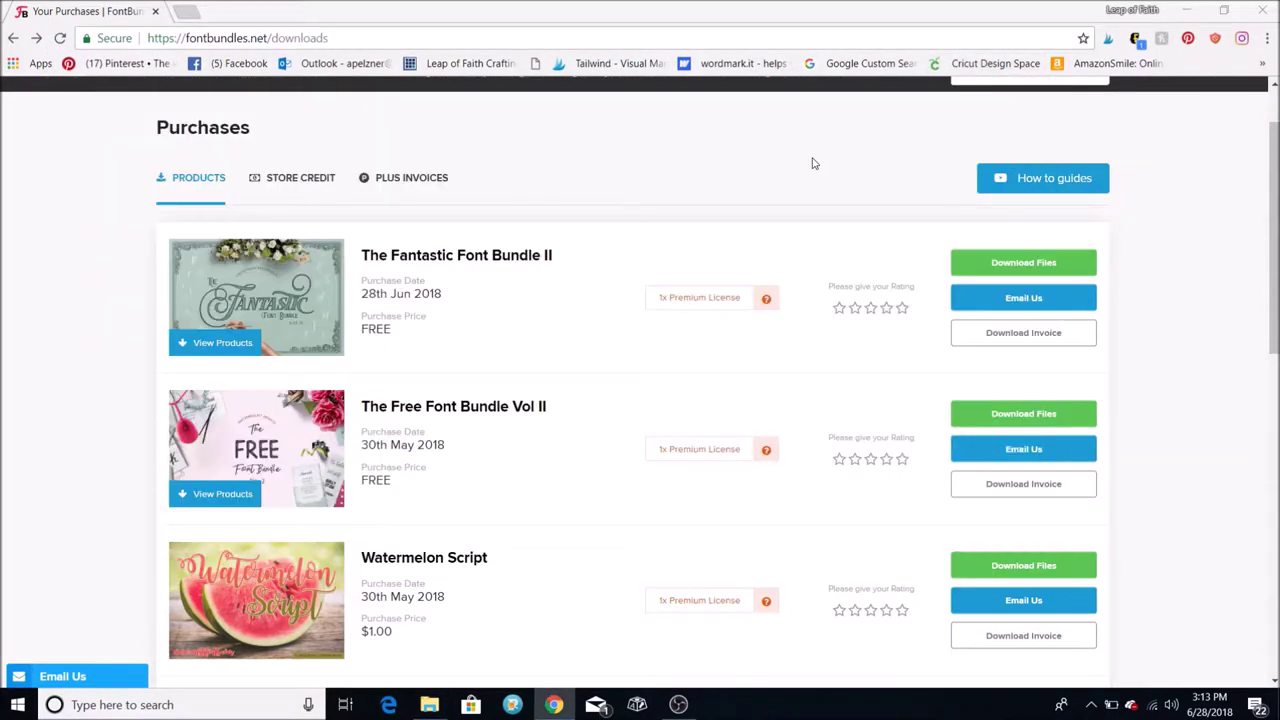
click(186, 12)
click(988, 63)
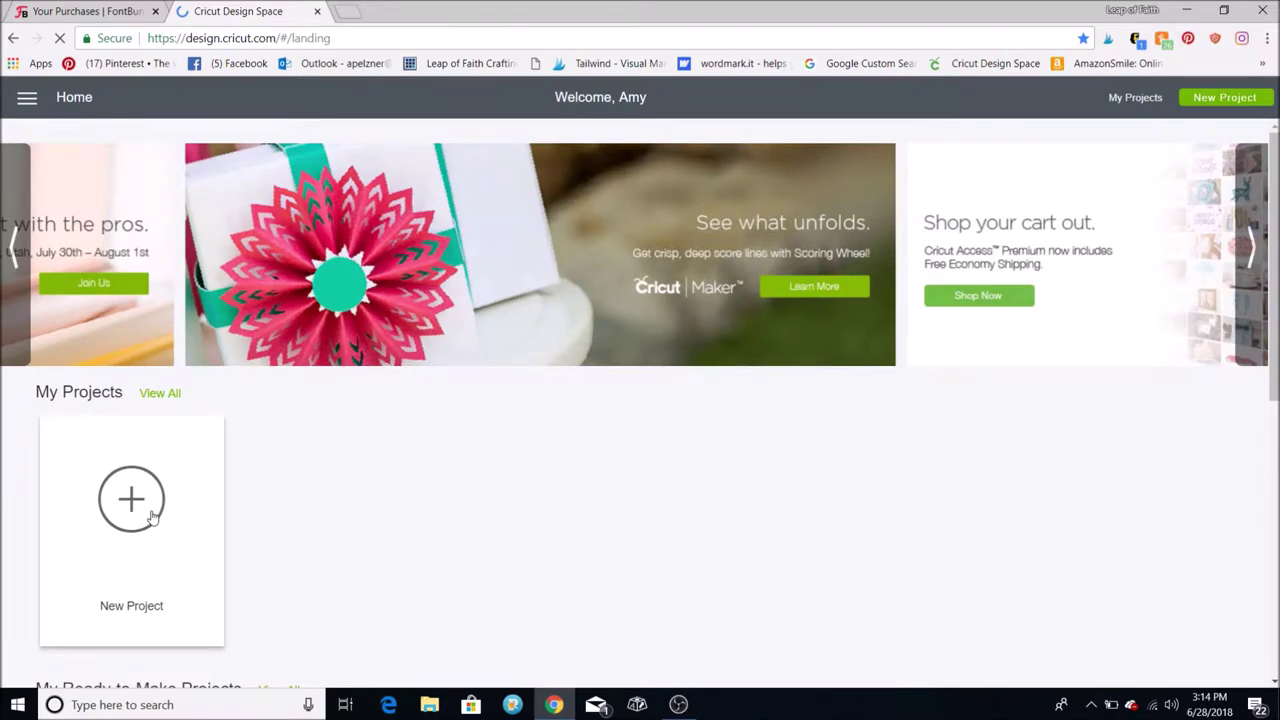
click(131, 500)
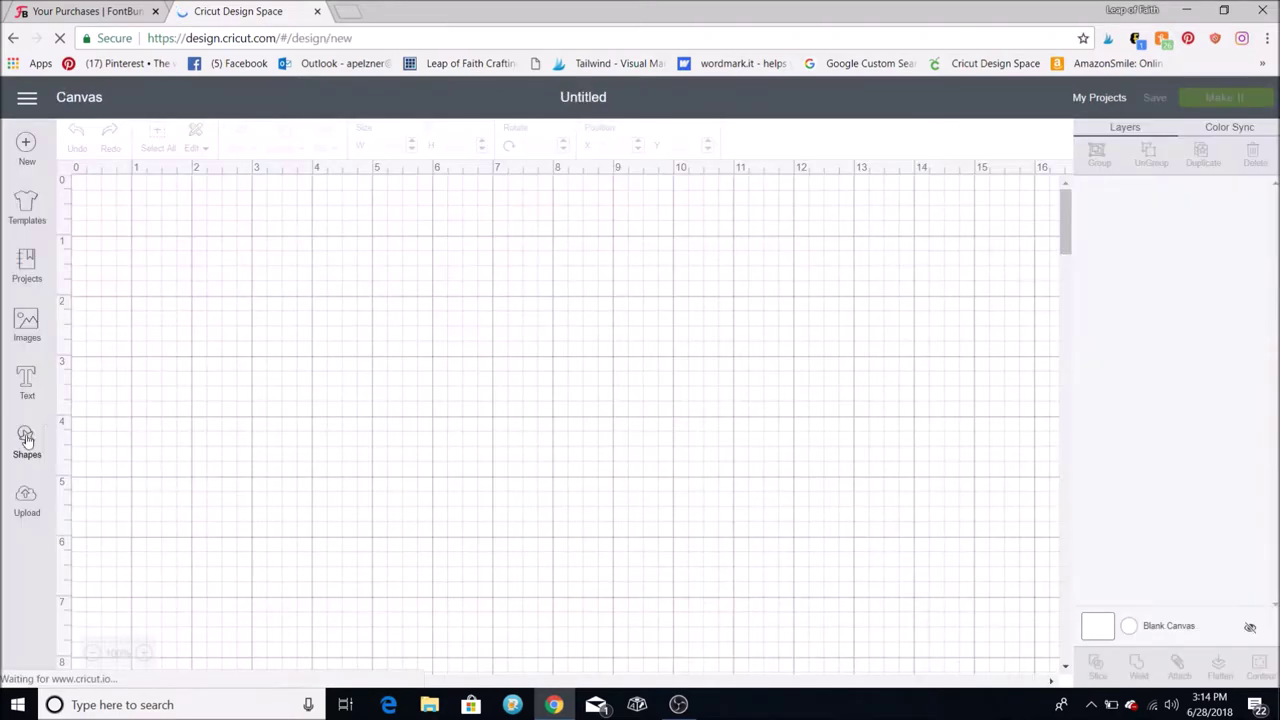
Add a text object, search the system fonts for "hond" and set its font to Hondurhas.
click(30, 378)
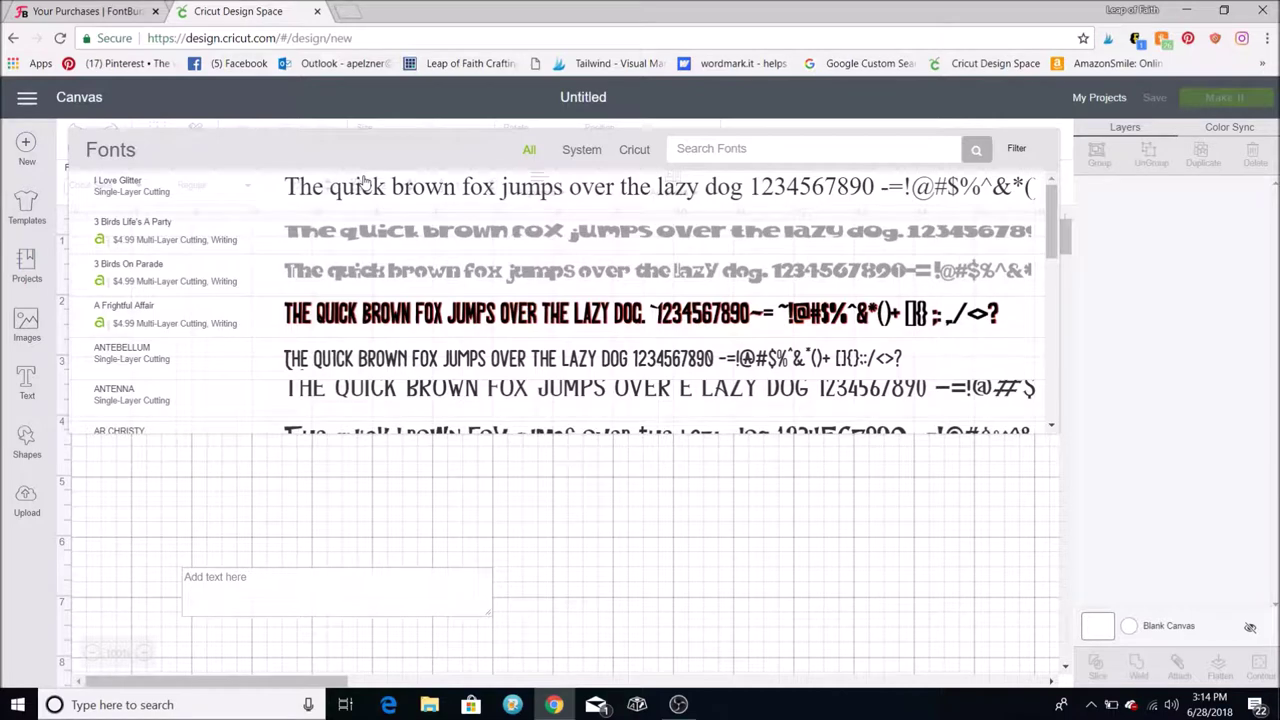
click(577, 152)
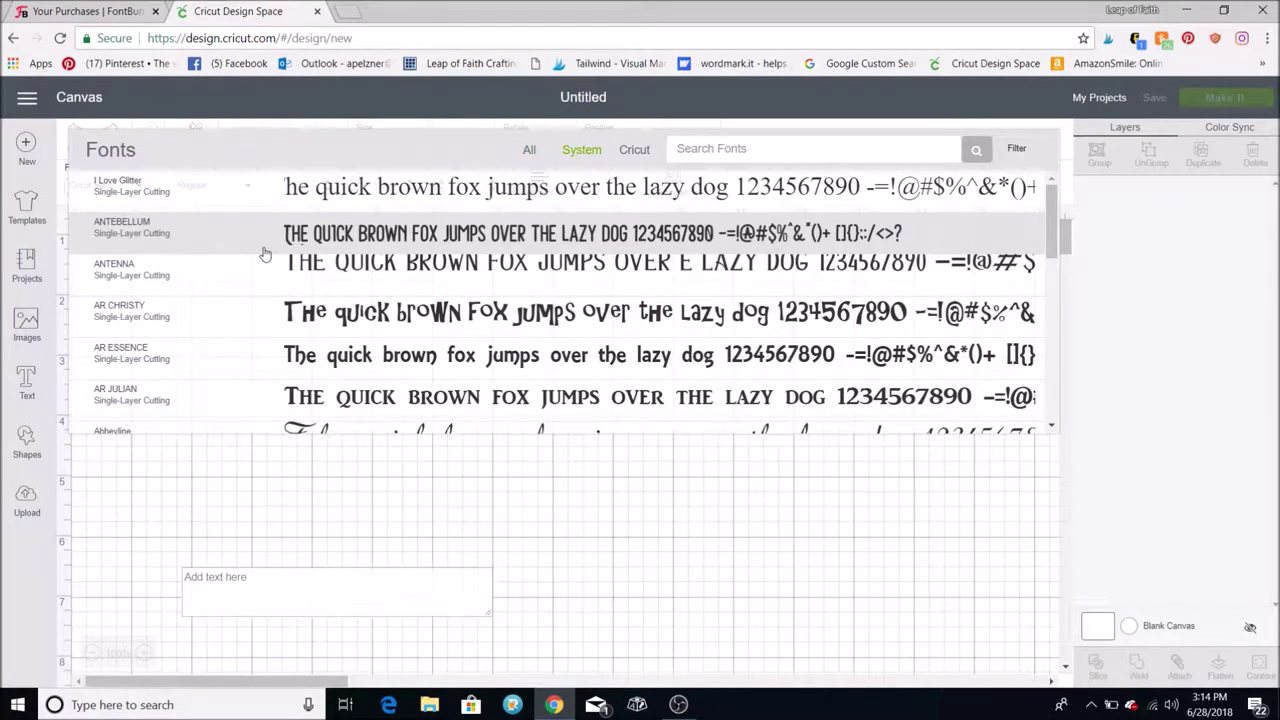
scroll(240, 252, down, 5)
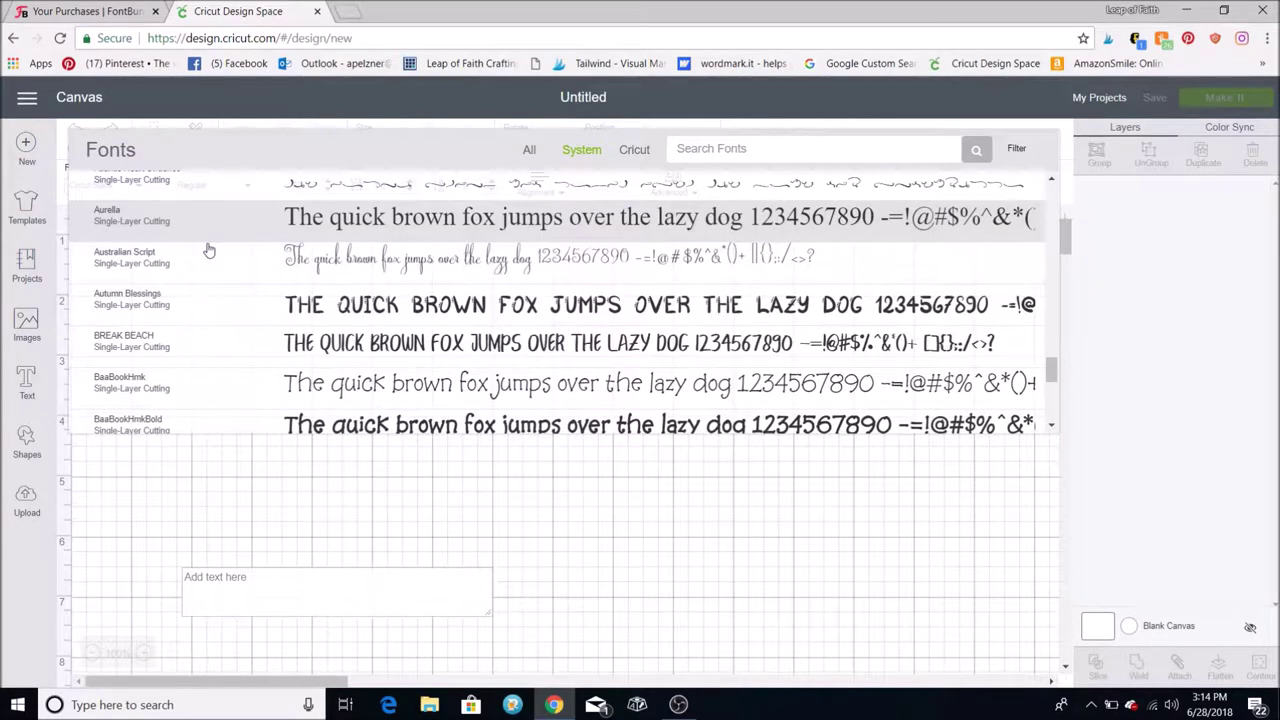
scroll(209, 250, down, 3)
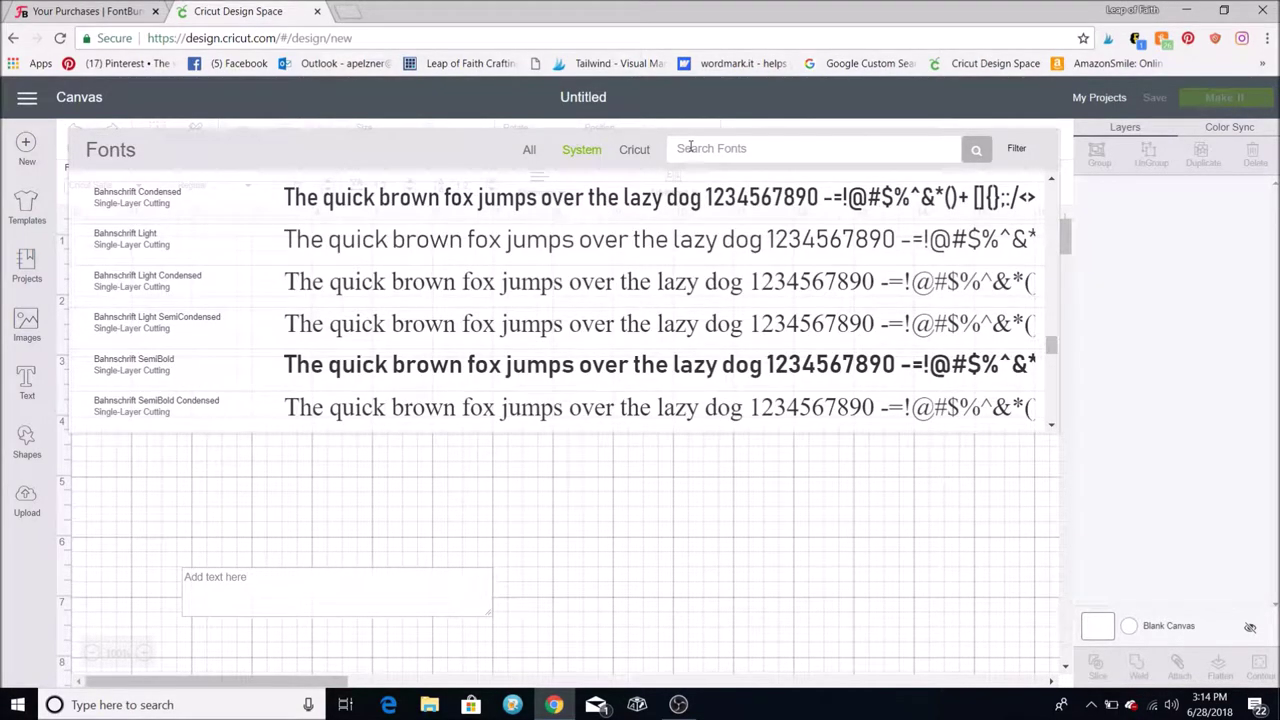
click(690, 147)
text(hond)
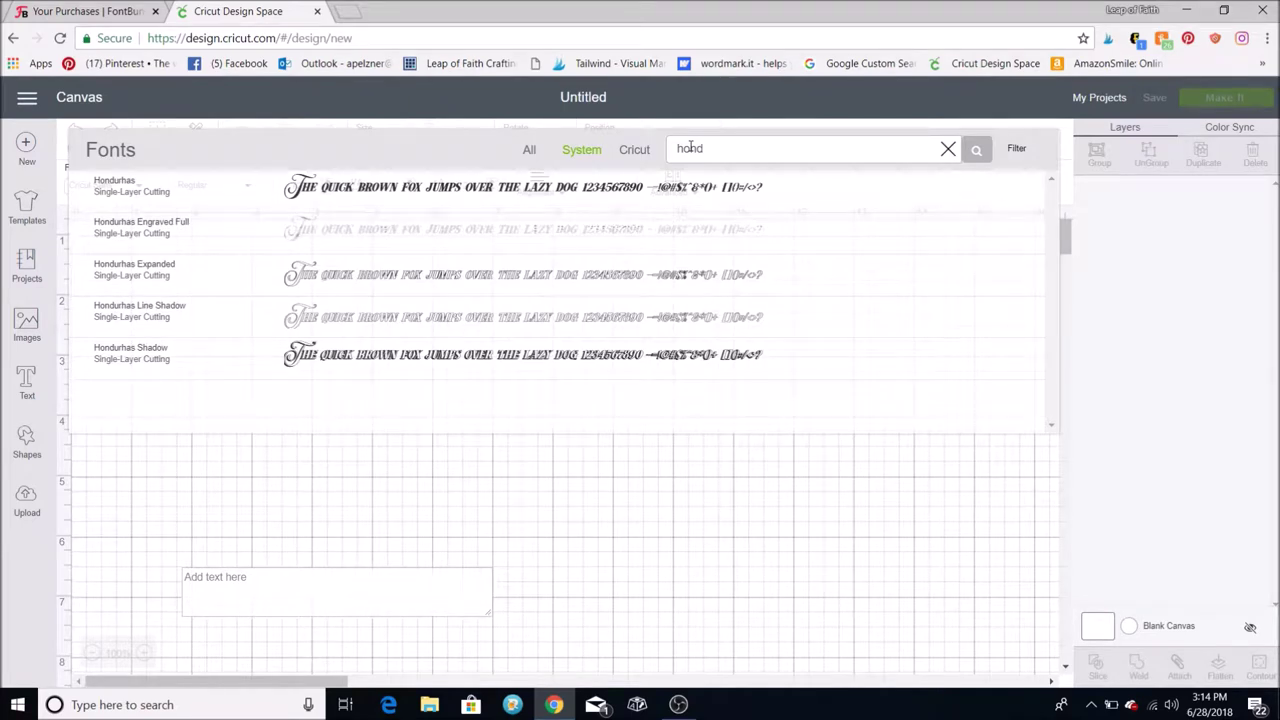
click(149, 358)
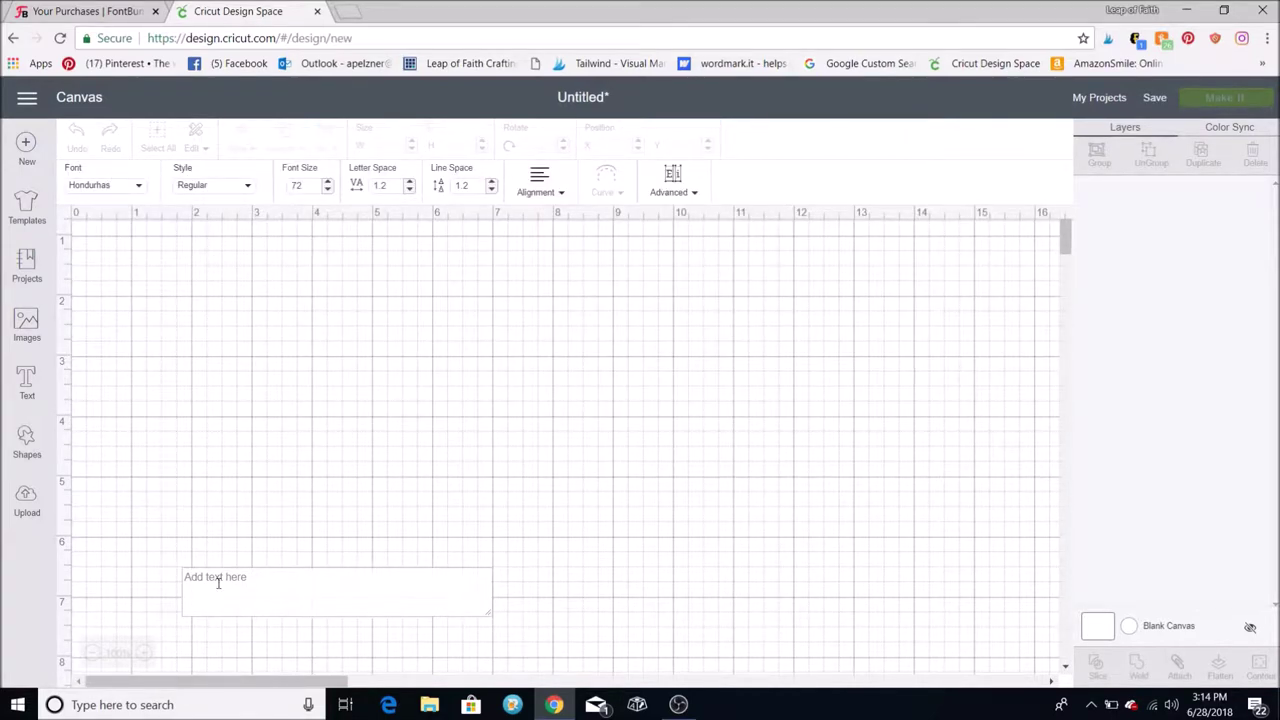
Enter a first name as the text, move it up the canvas and enlarge it to about 5.64 by 2.36 inches.
text(Amy)
drag(345, 592, 393, 470)
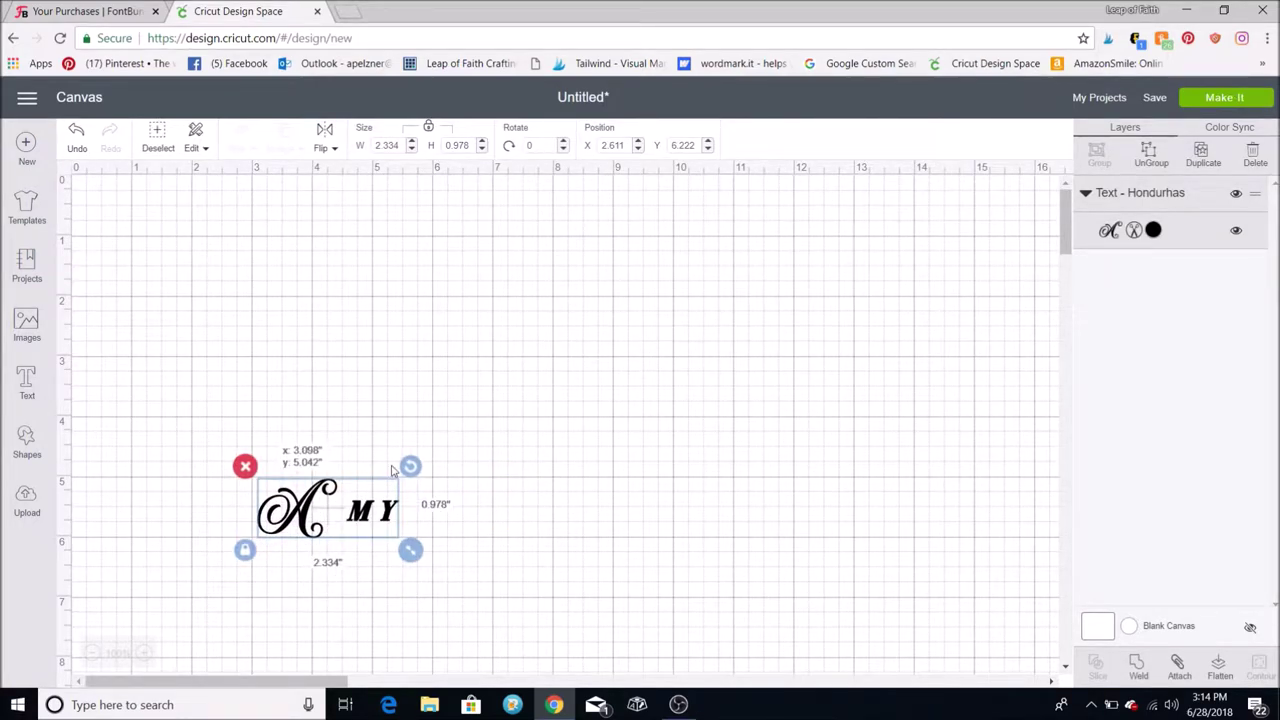
drag(393, 470, 435, 266)
drag(453, 348, 653, 430)
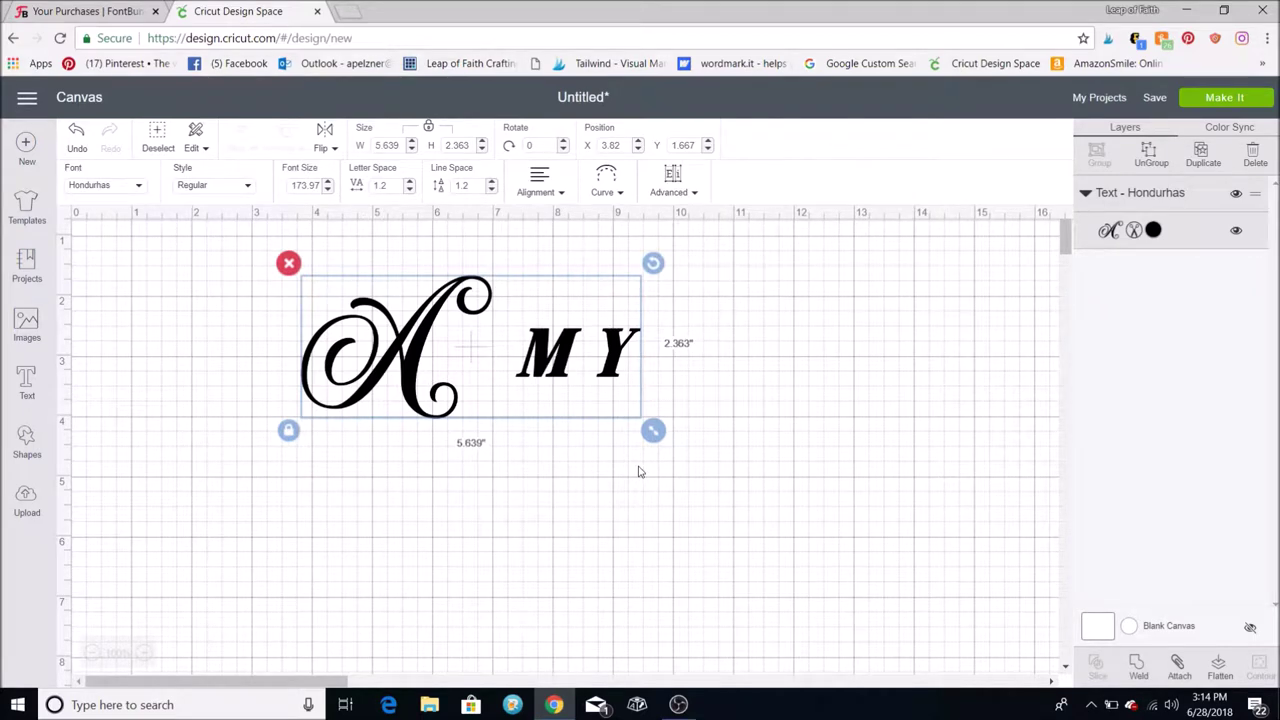
Tighten the name by setting the letter space to 0.7 and moving the ungrouped second and third letters close to the initial.
text(0.7)
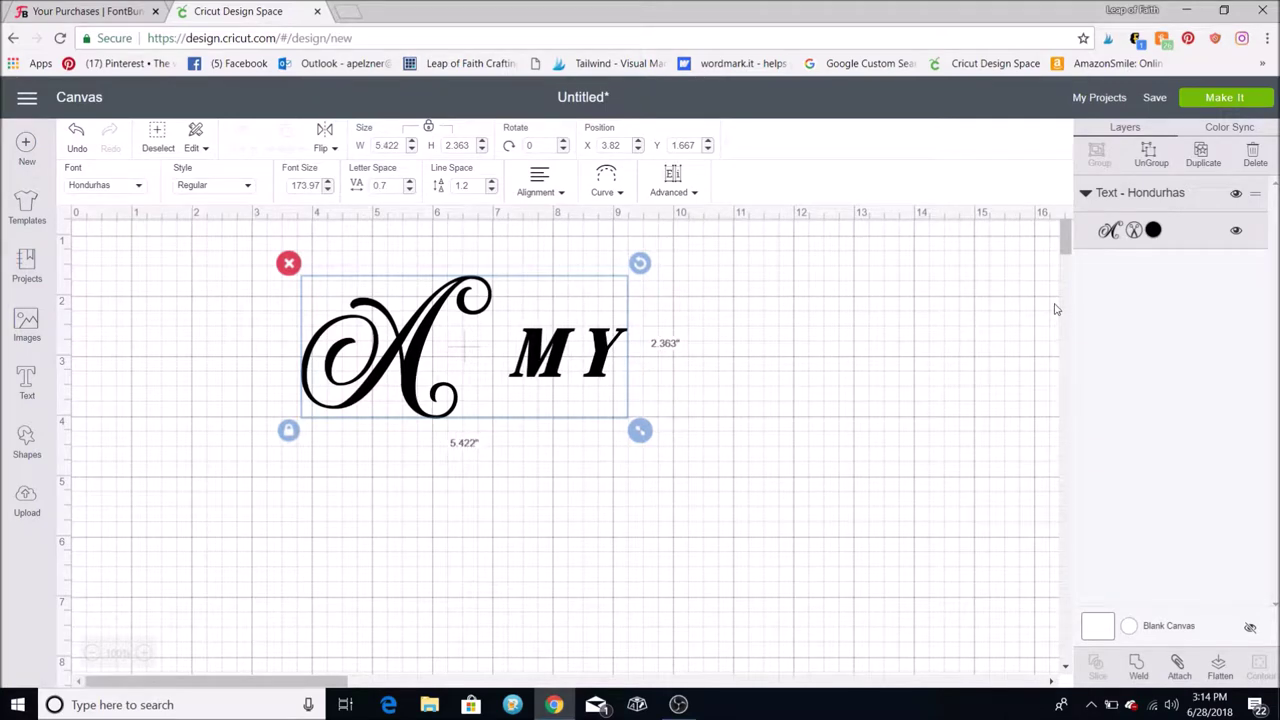
click(1143, 168)
drag(538, 352, 463, 352)
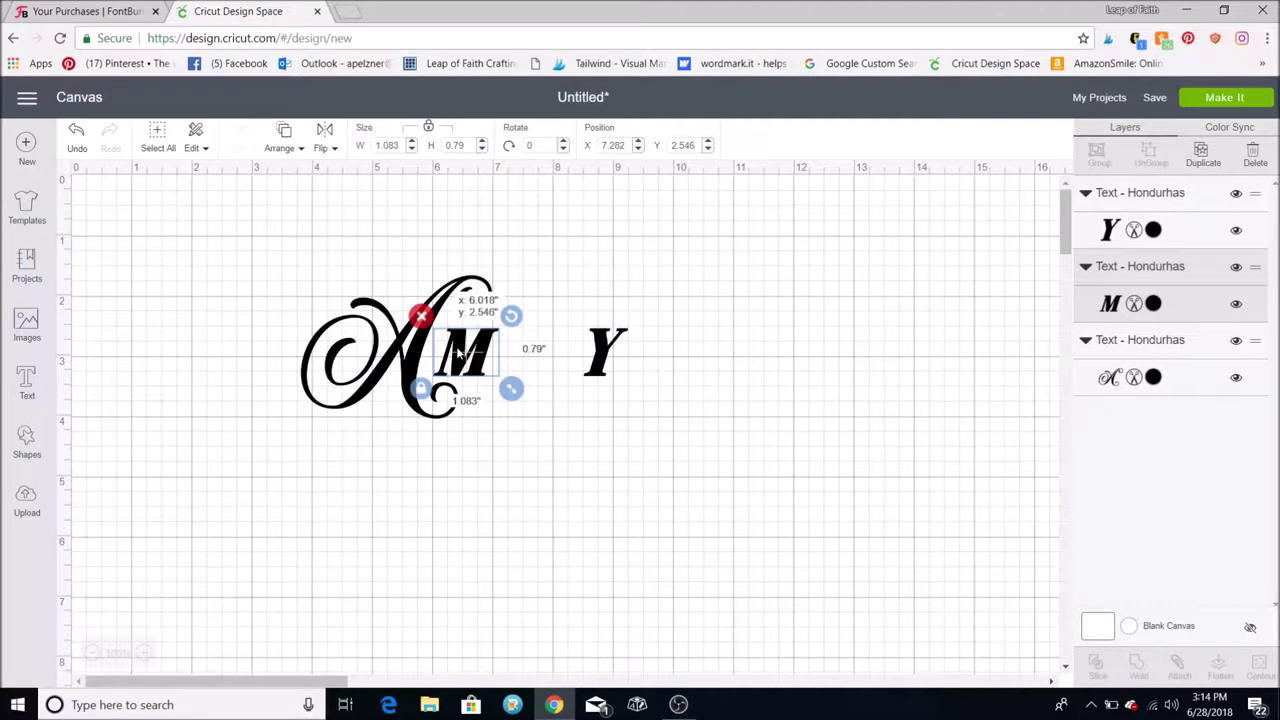
drag(620, 360, 537, 362)
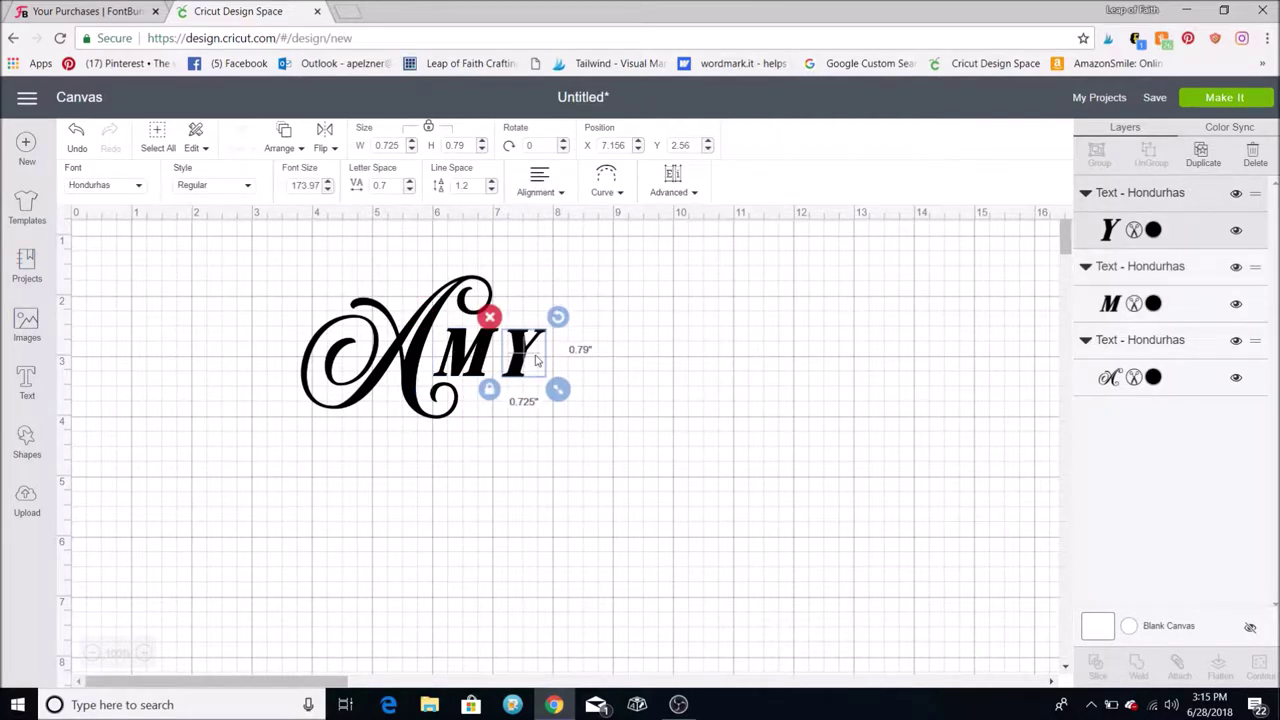
Center the name's second and third letters vertically with each other.
shift+click(468, 355)
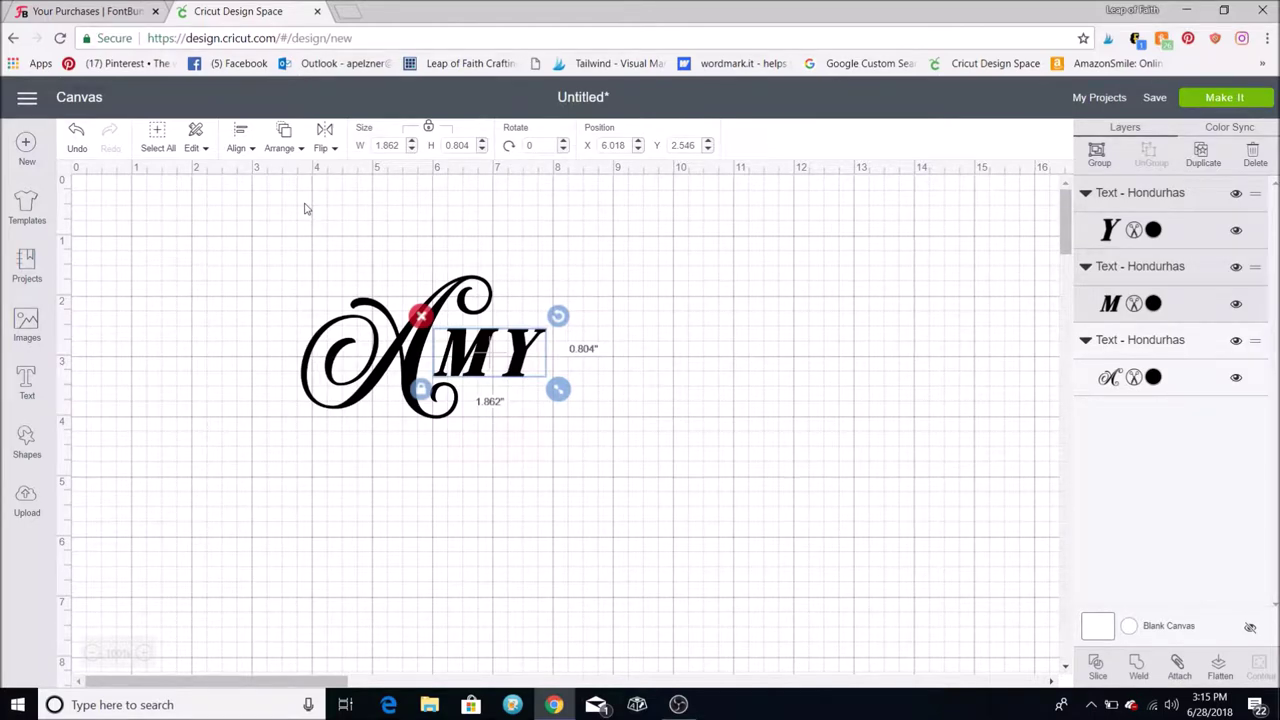
click(238, 140)
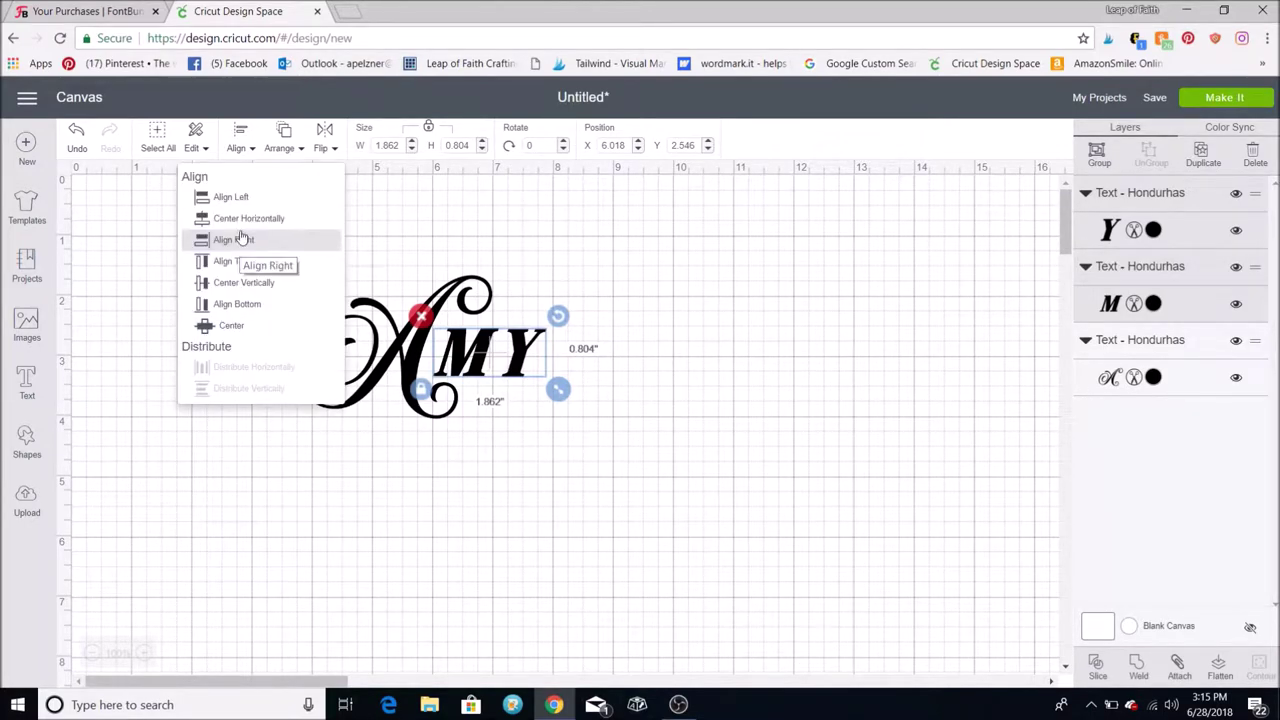
click(240, 238)
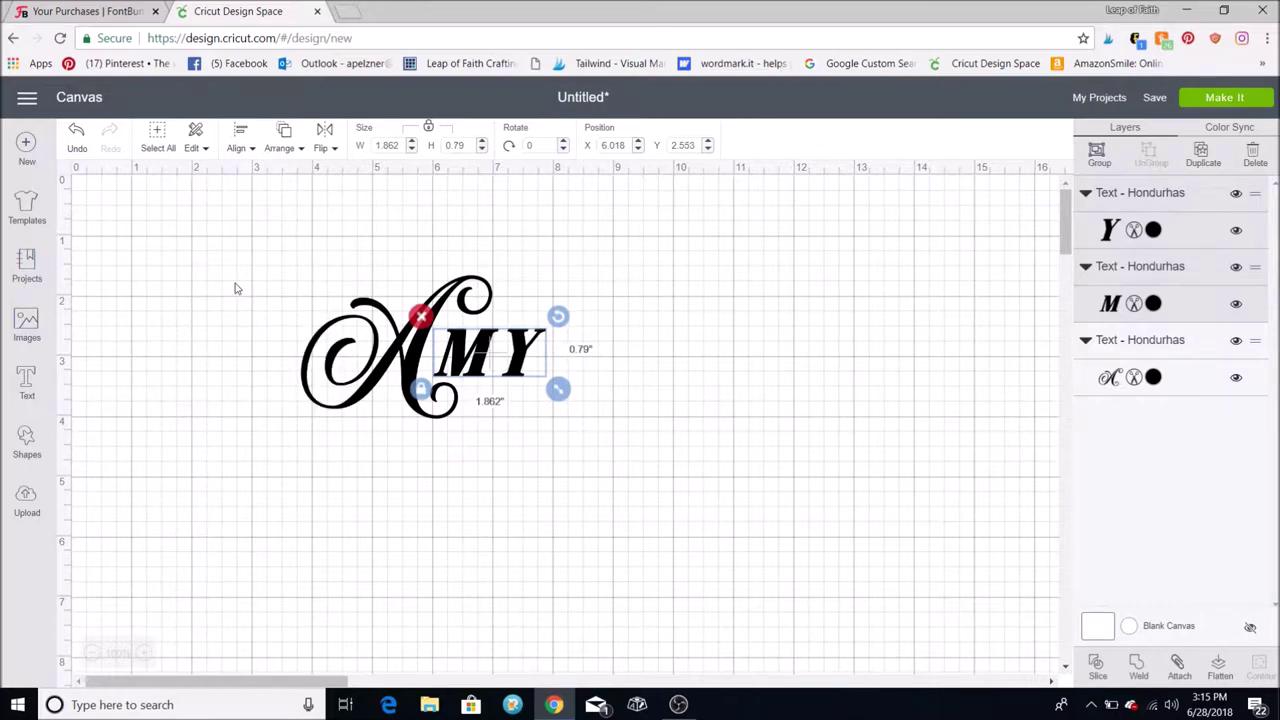
click(651, 303)
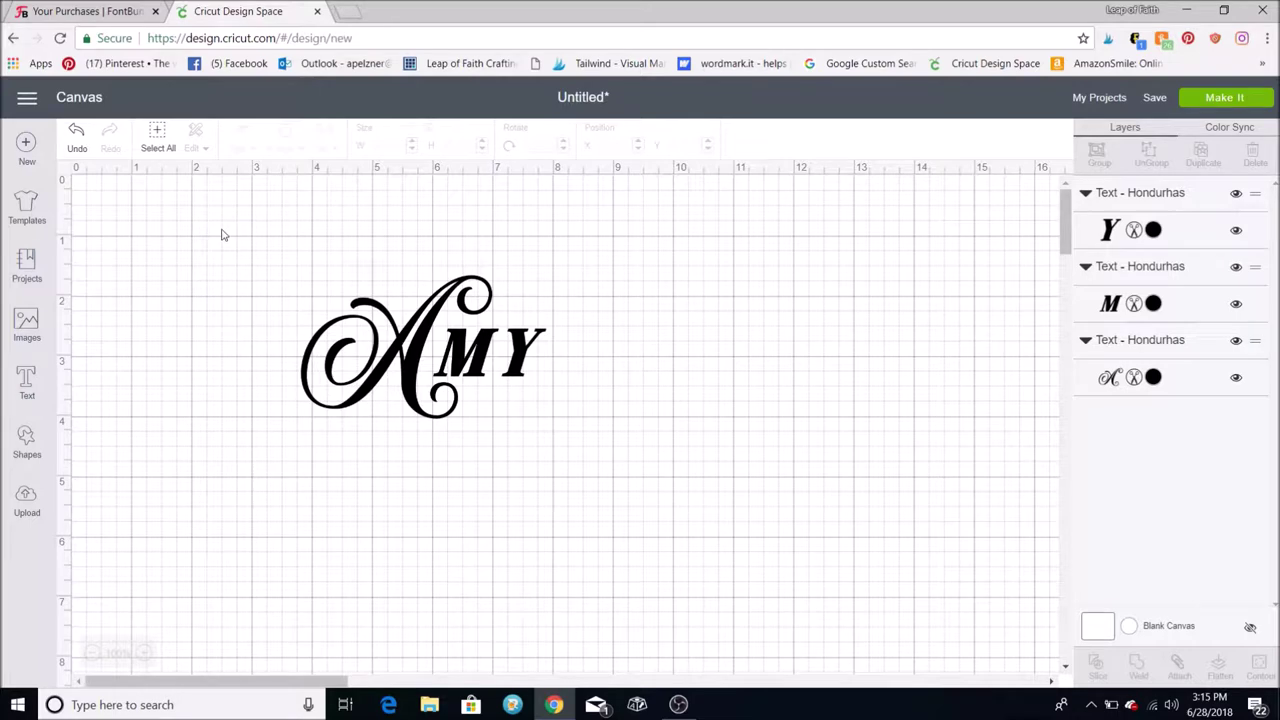
Select all three letters of the name and attach them into one object.
drag(232, 222, 605, 445)
click(666, 366)
click(157, 138)
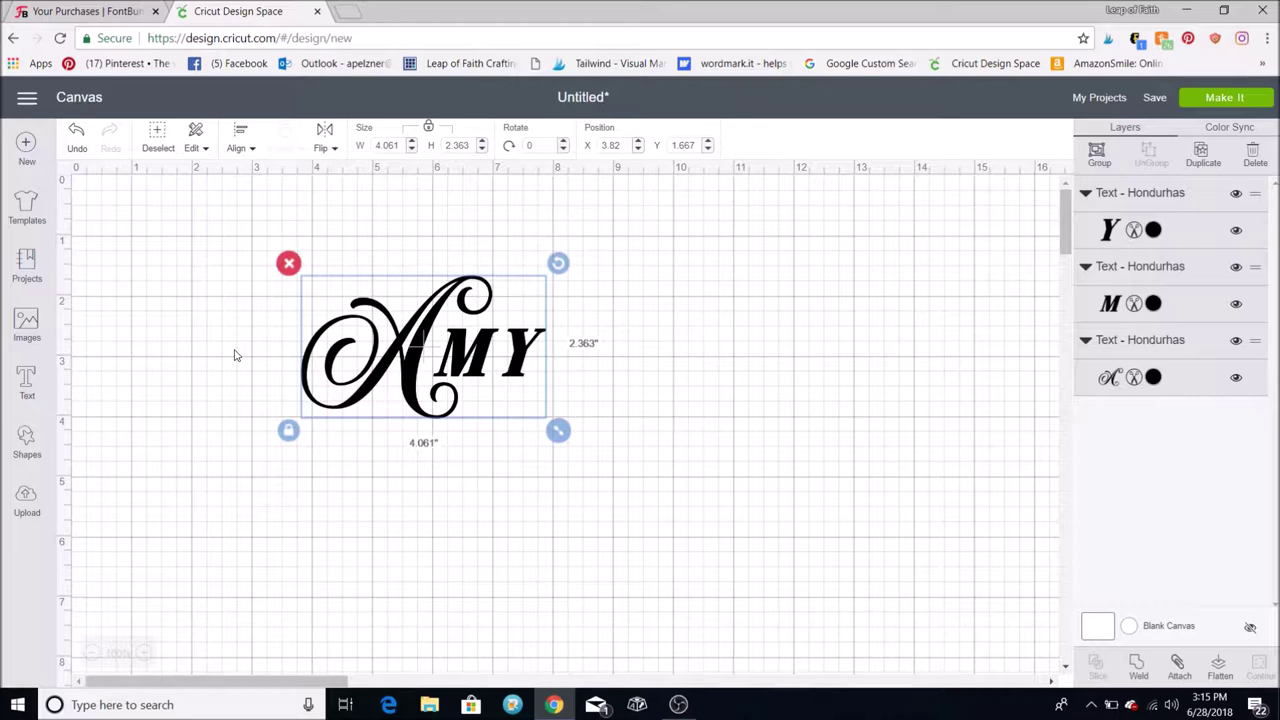
click(1177, 665)
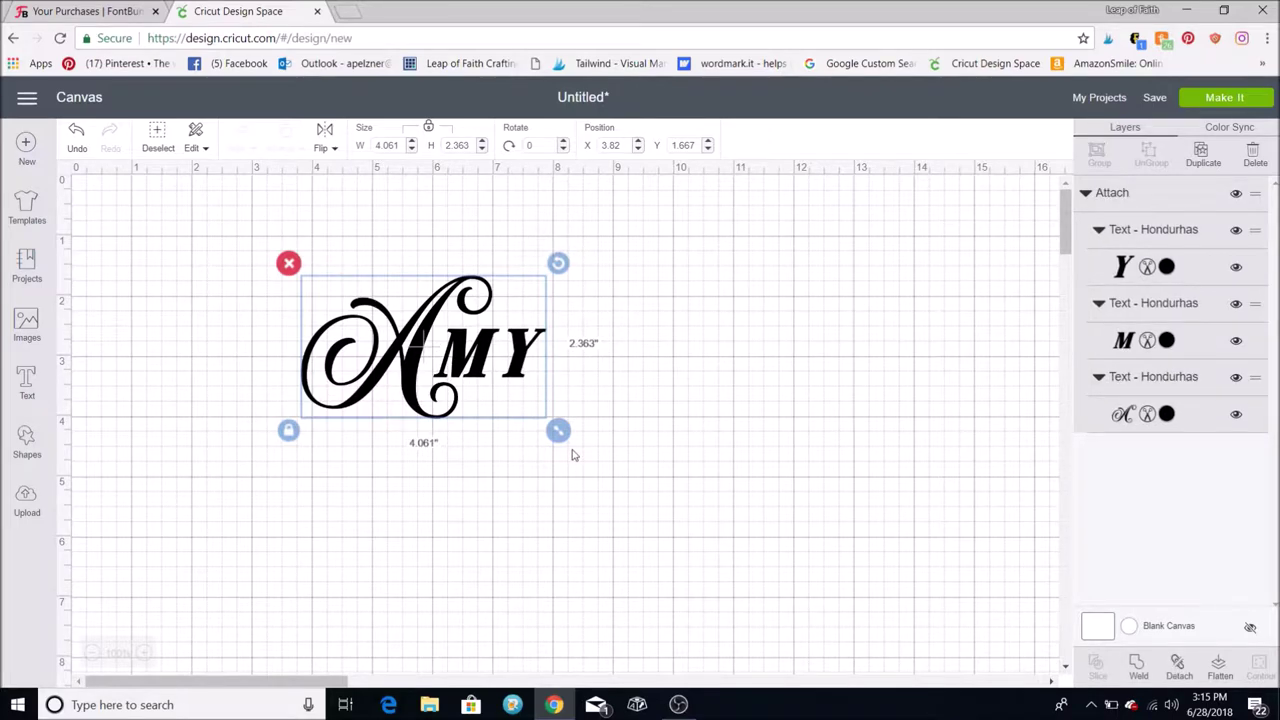
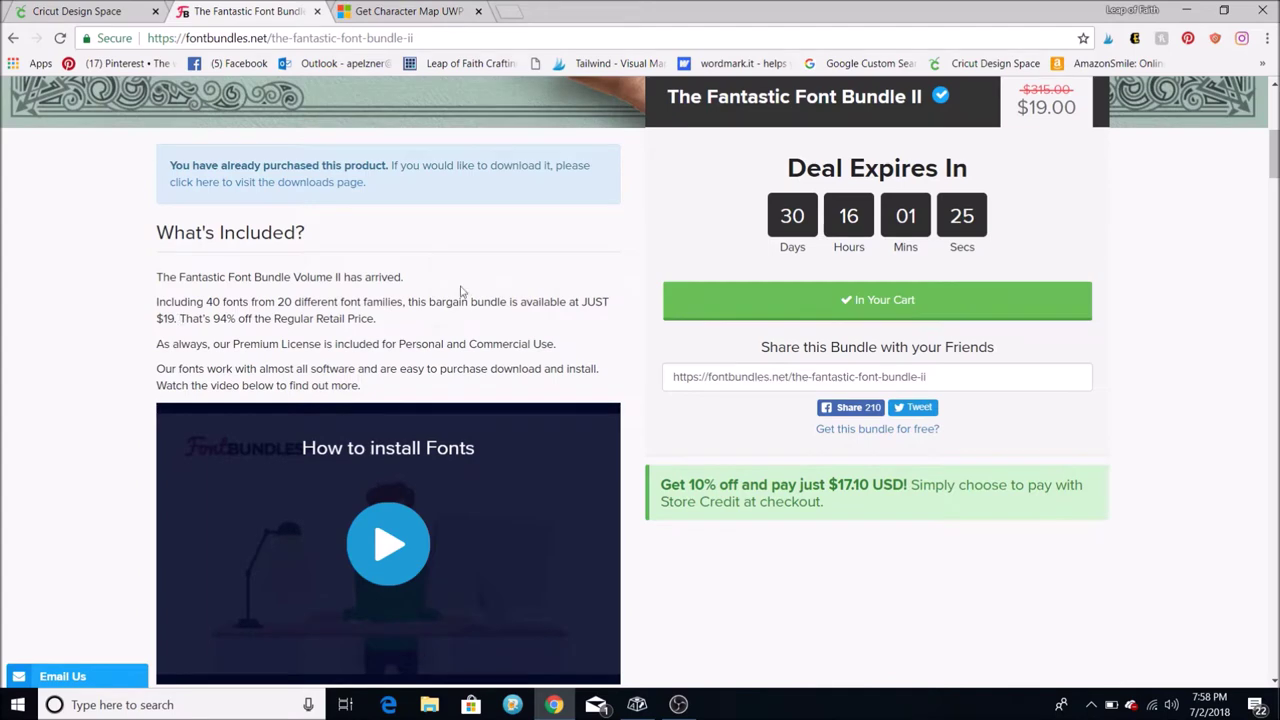
Examine the fonts included in The Fantastic Font Bundle II on its product page.
scroll(536, 252, down, 1)
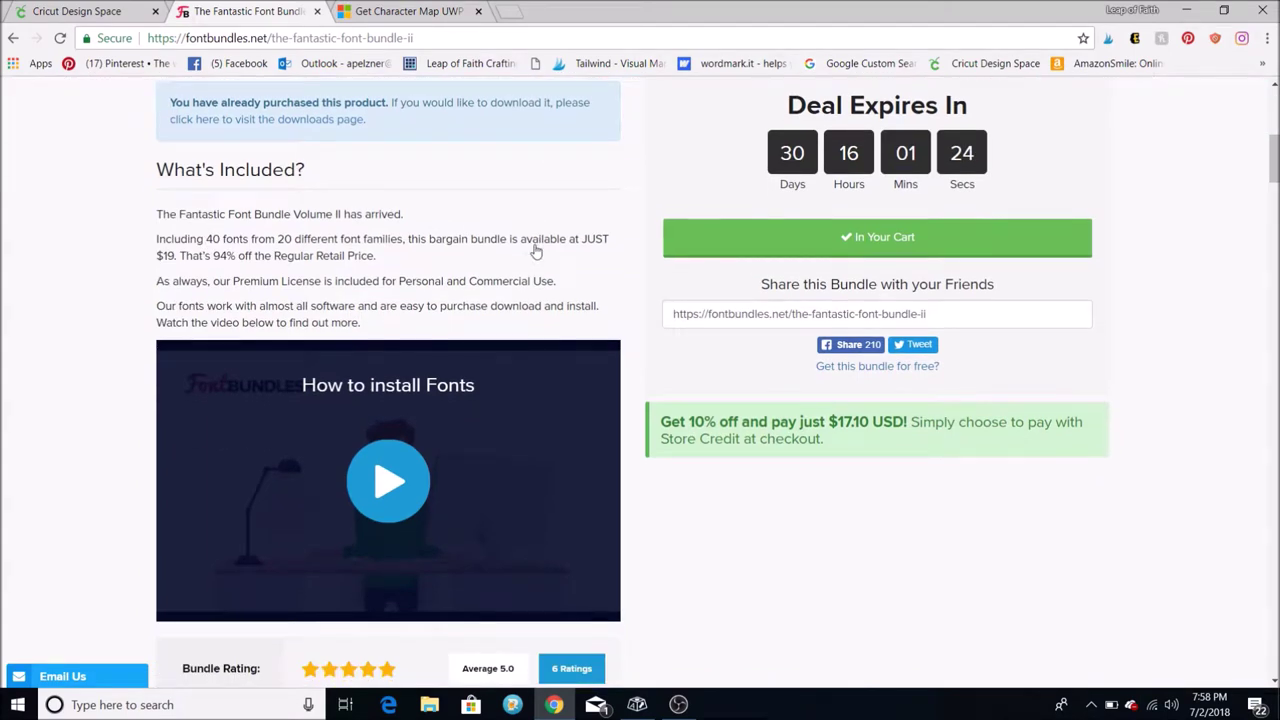
scroll(533, 250, down, 5)
scroll(417, 475, down, 3)
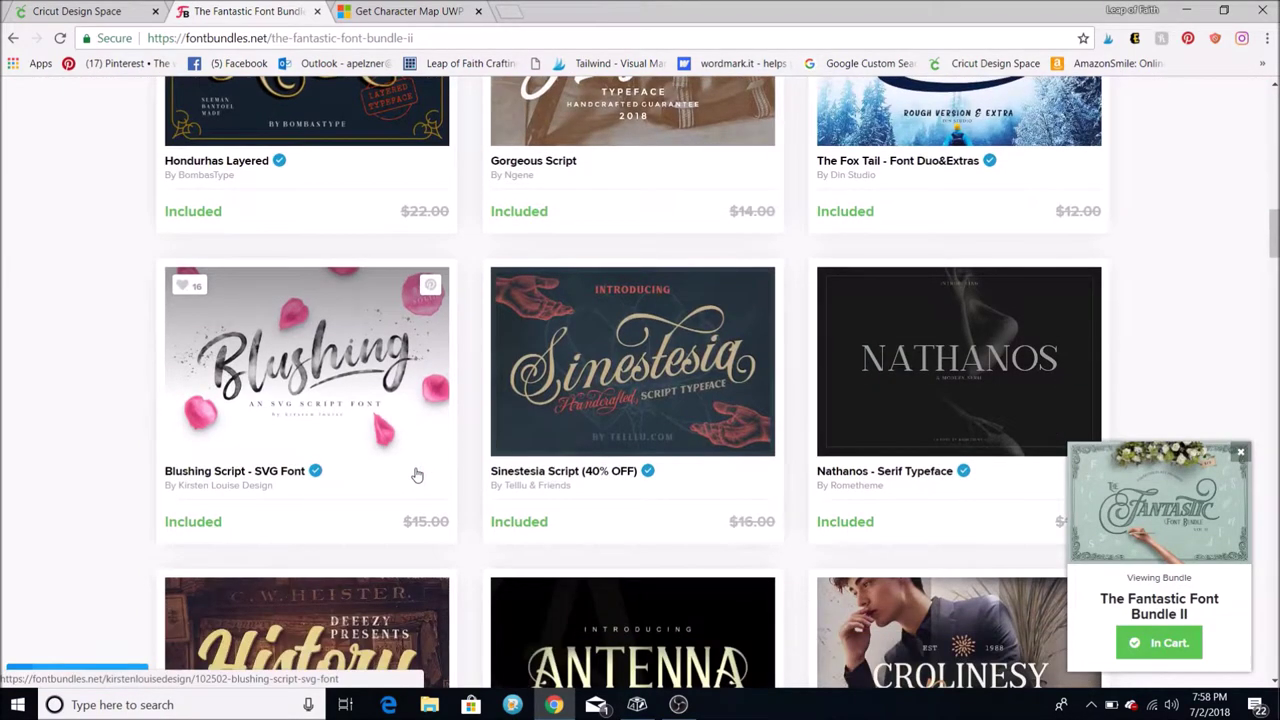
scroll(417, 475, down, 5)
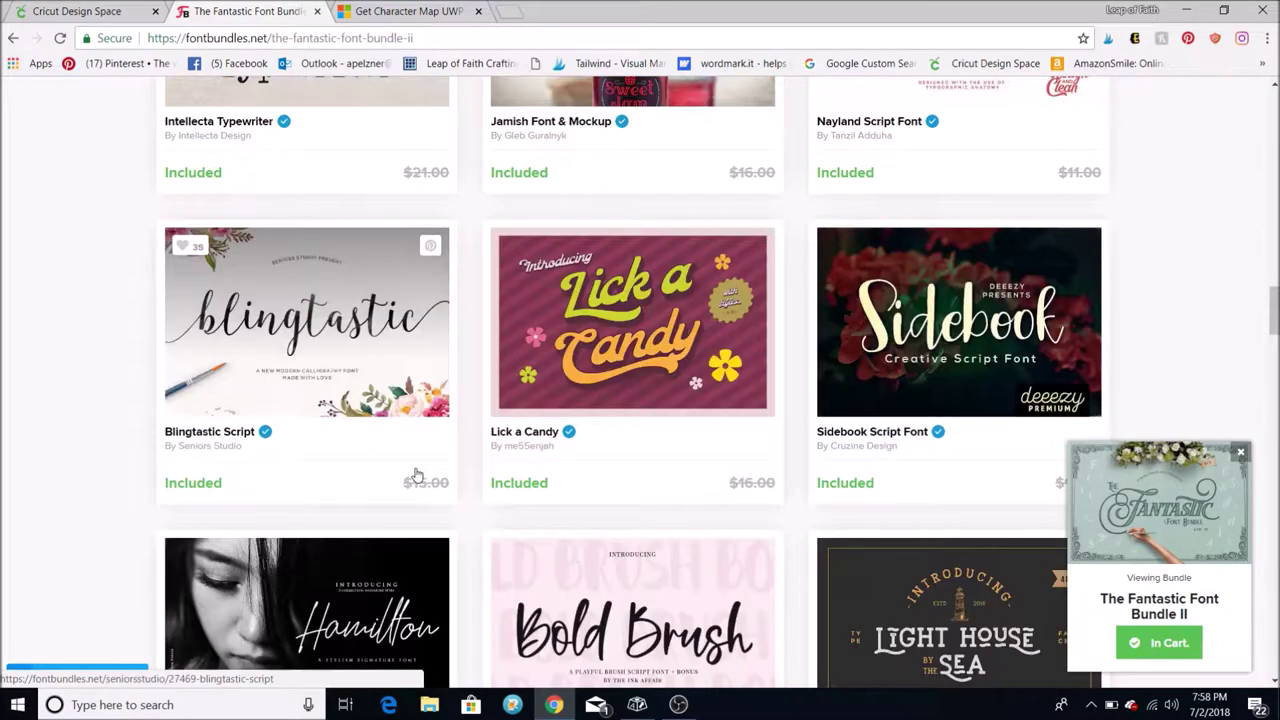
scroll(417, 475, down, 1)
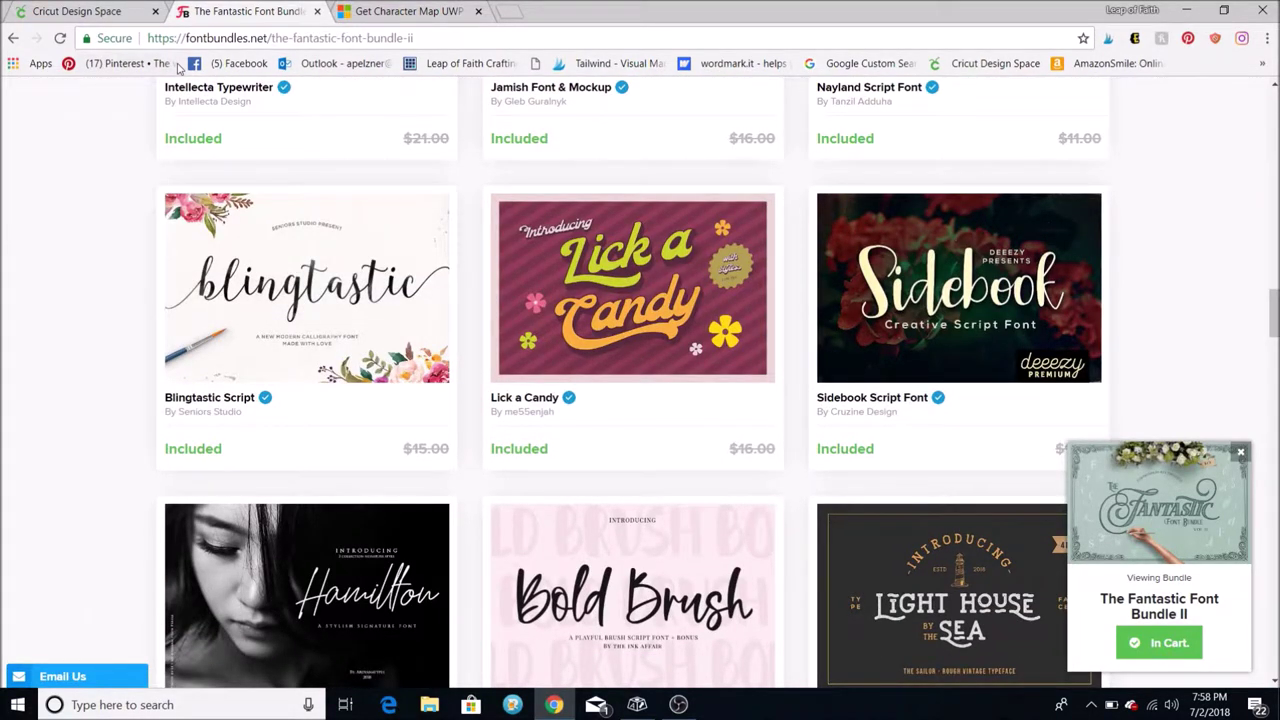
Switch to the lakelife canvas in Cricut Design Space, add the text "Lake" in Bold Brush and add a second Bold Brush text object below.
key(ctrl+1)
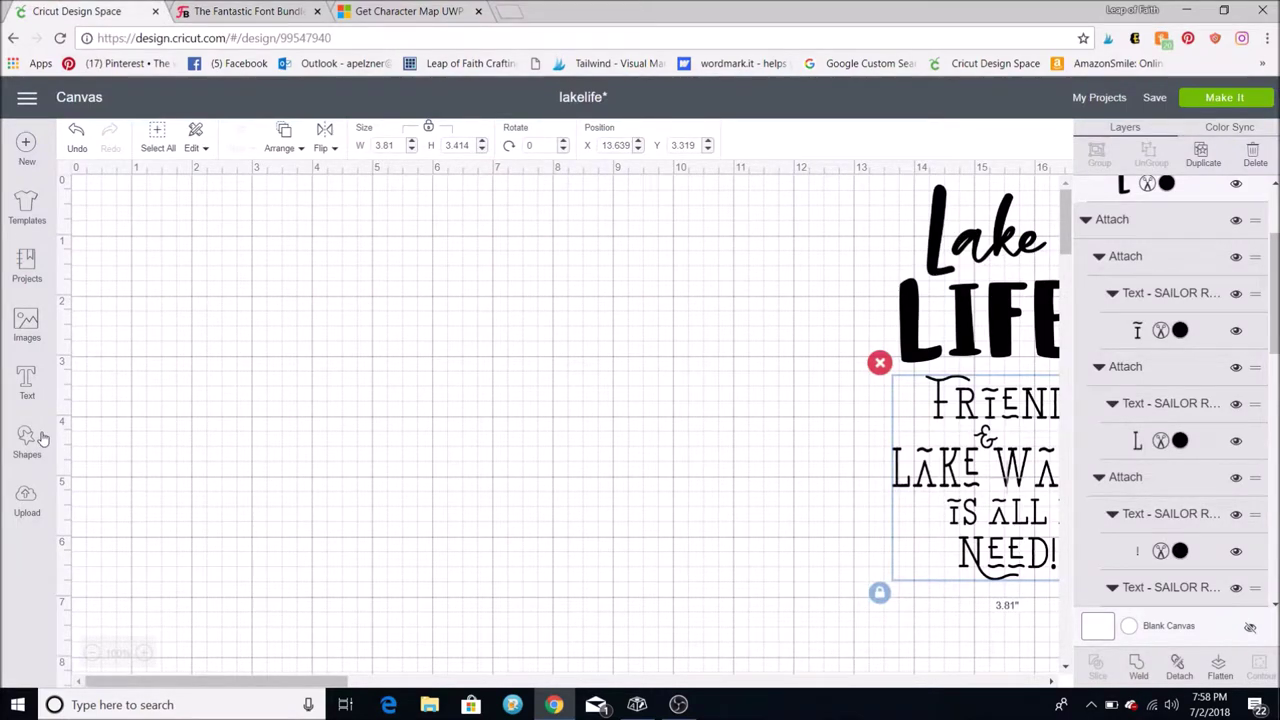
click(27, 385)
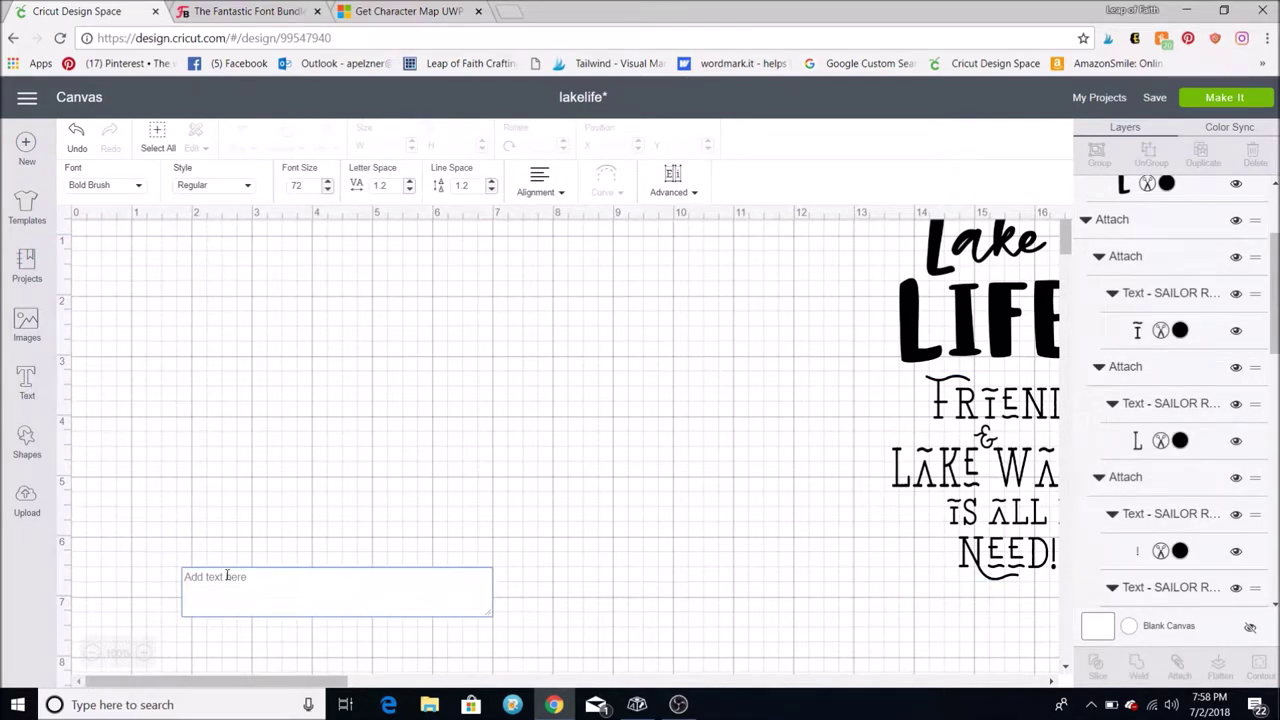
text(L)
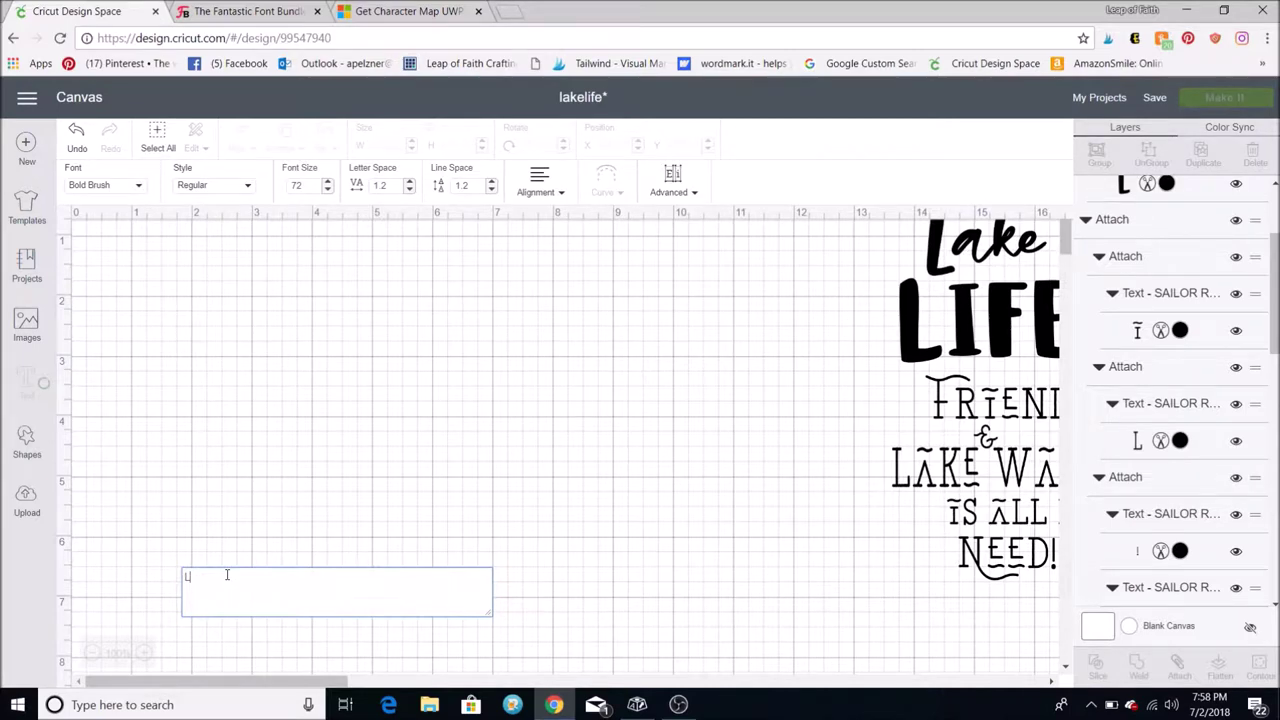
text(ake)
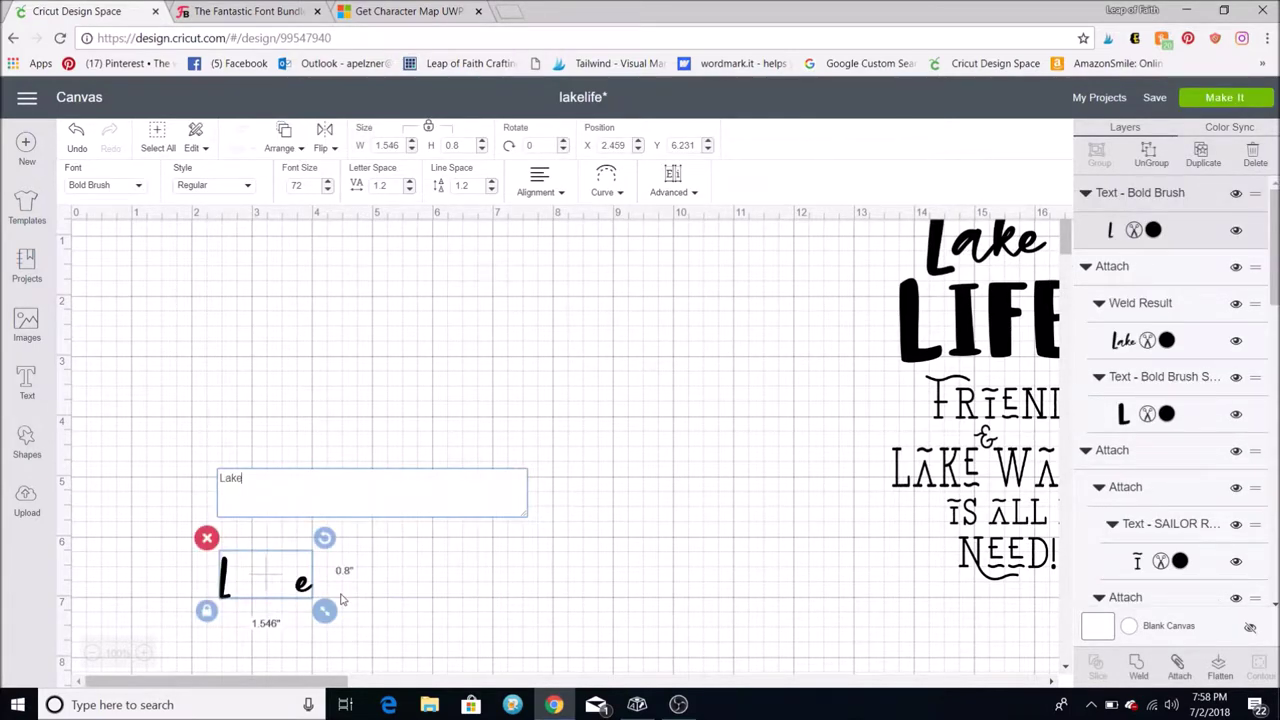
click(340, 600)
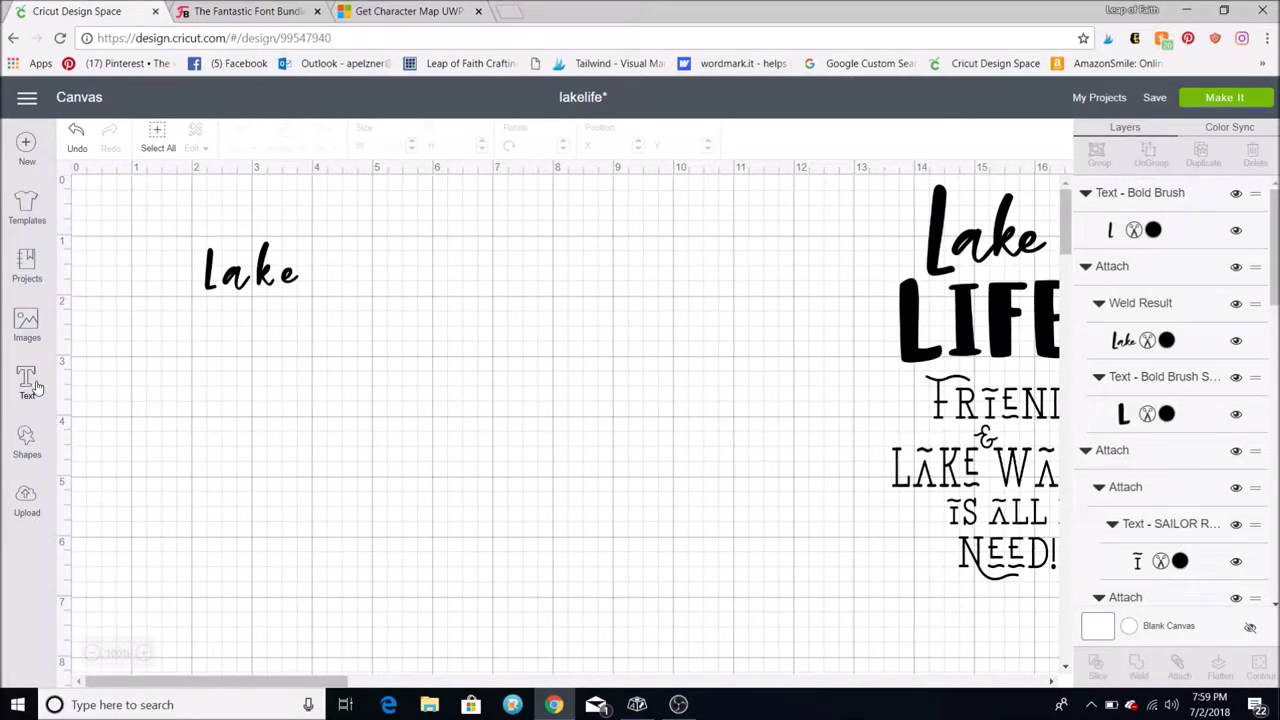
click(35, 387)
click(260, 515)
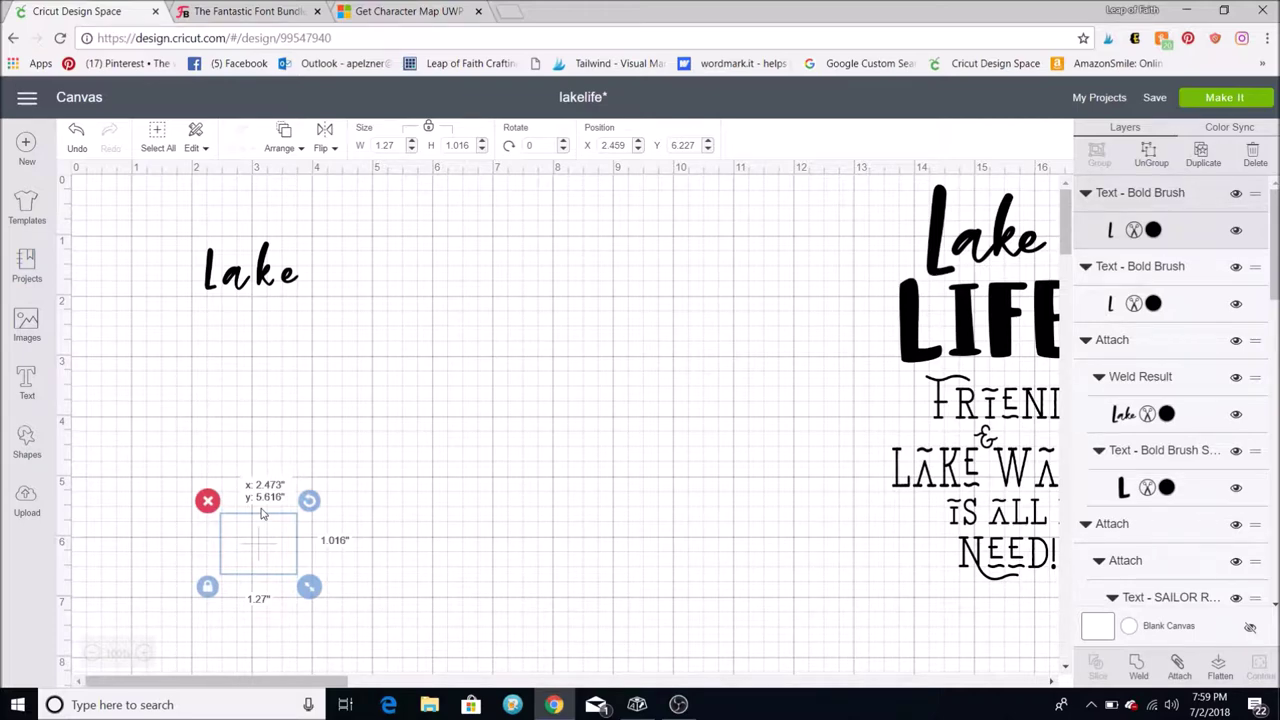
Return to the font bundle page, set the preview text to "Lake" and examine how the bundle's fonts render it.
key(ctrl+Tab)
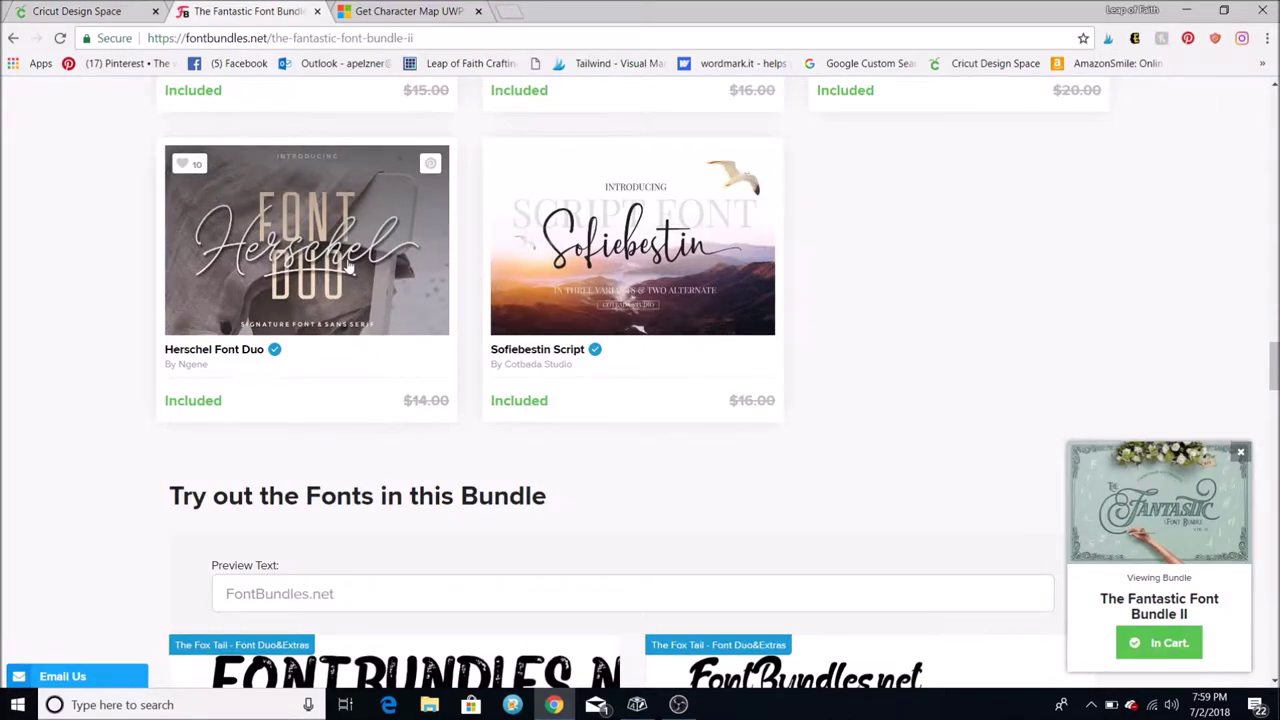
scroll(348, 268, down, 3)
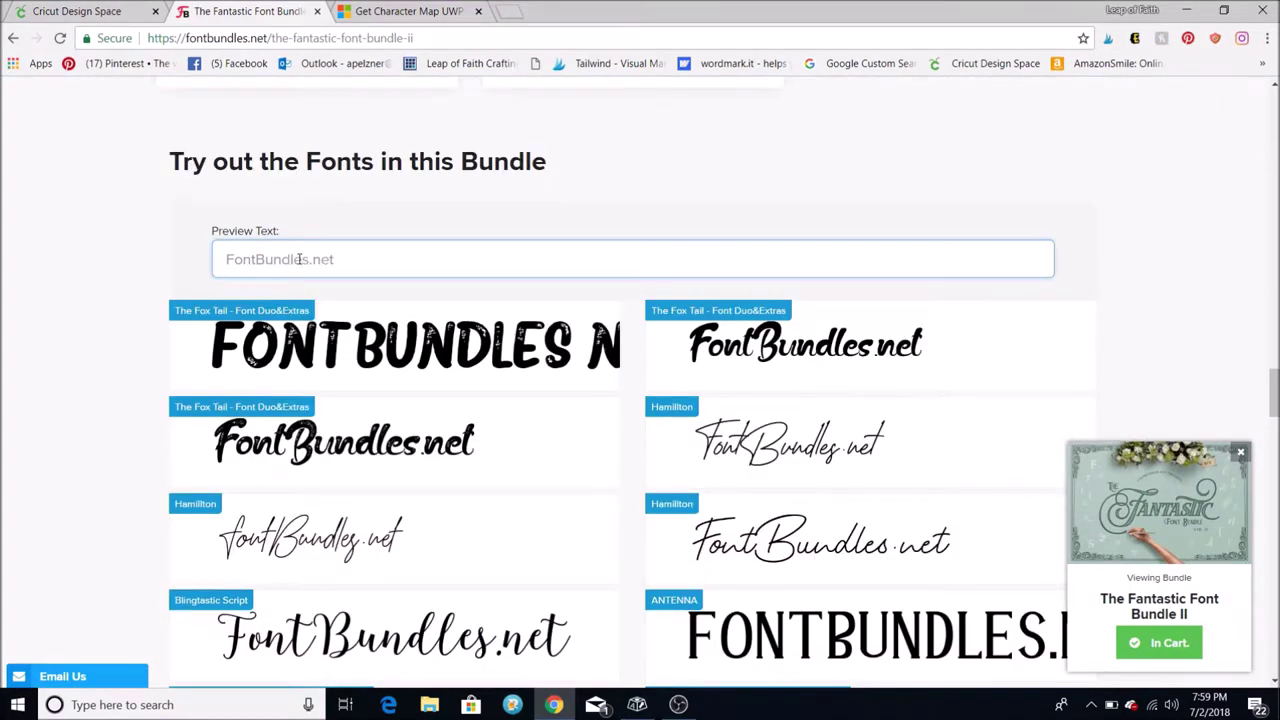
text(Lake)
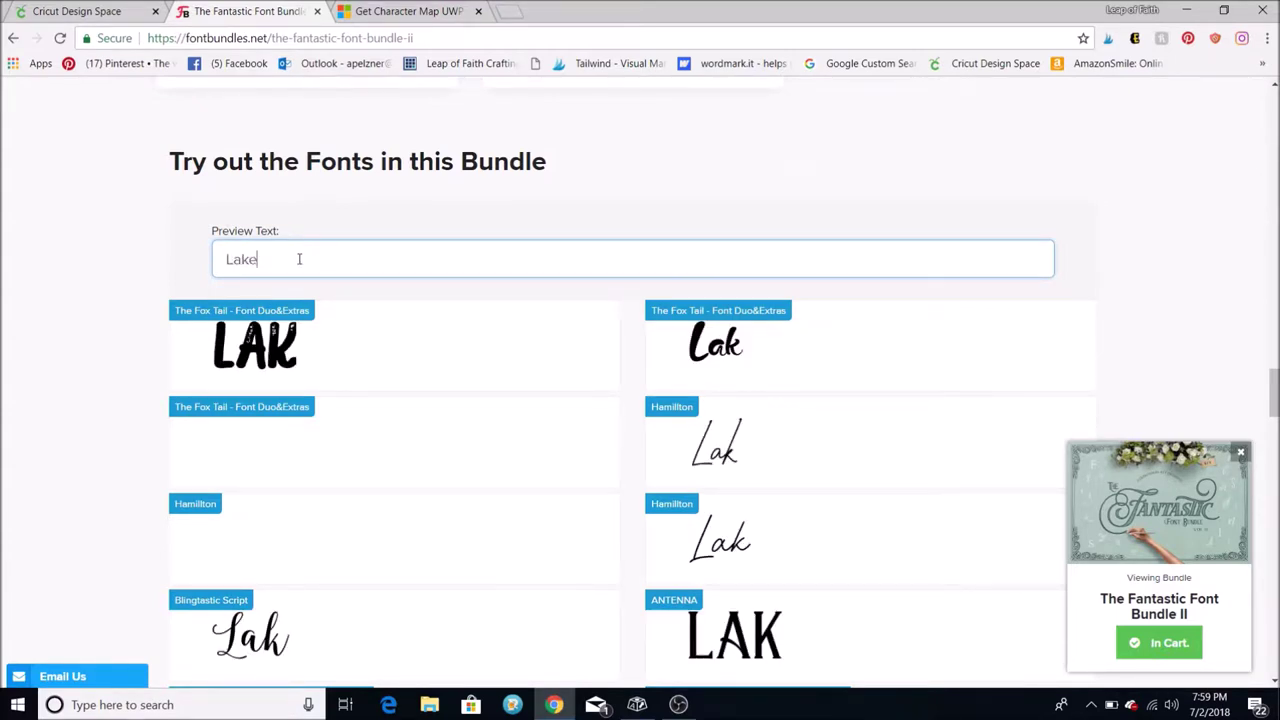
scroll(589, 289, down, 2)
scroll(469, 456, down, 2)
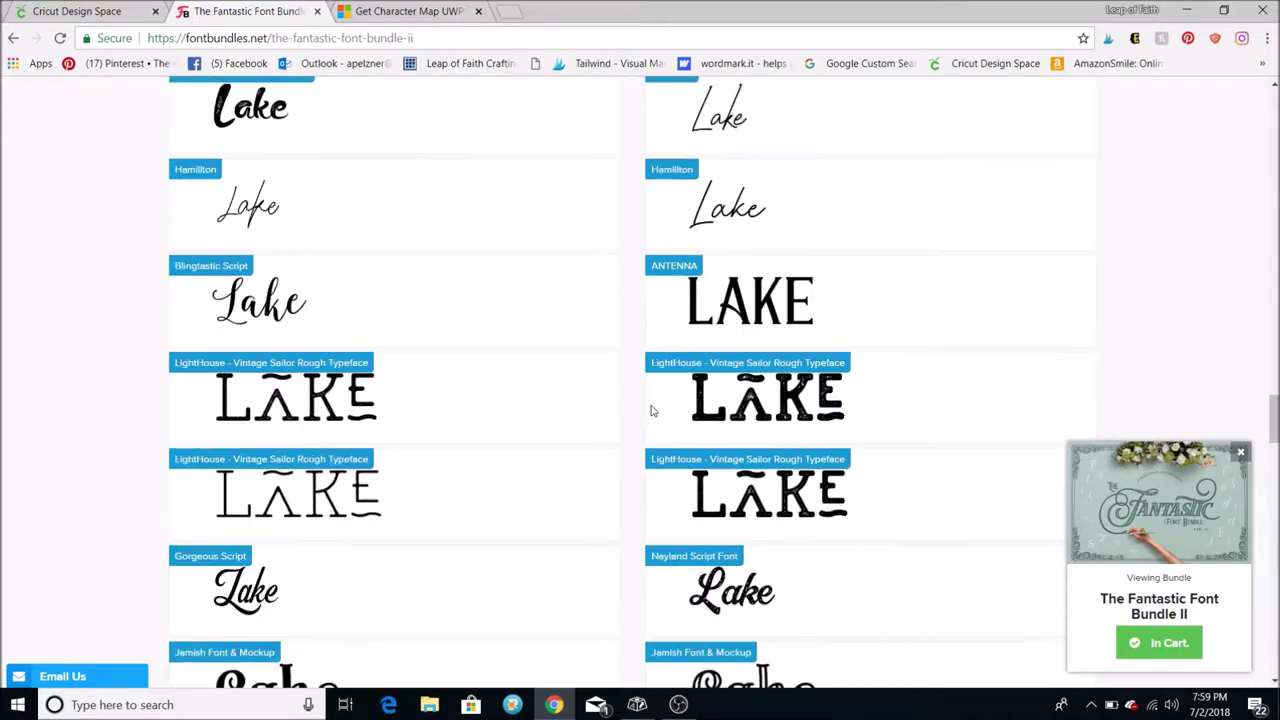
scroll(314, 511, down, 2)
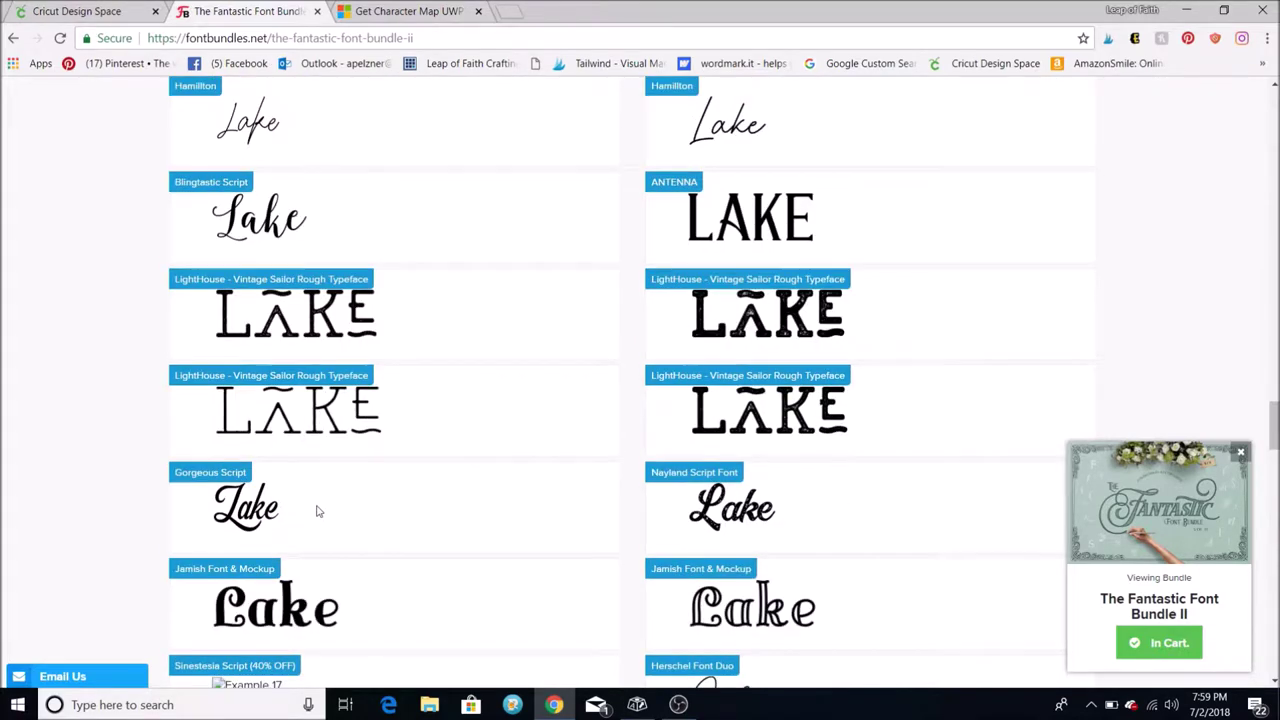
scroll(313, 511, down, 3)
scroll(540, 370, down, 2)
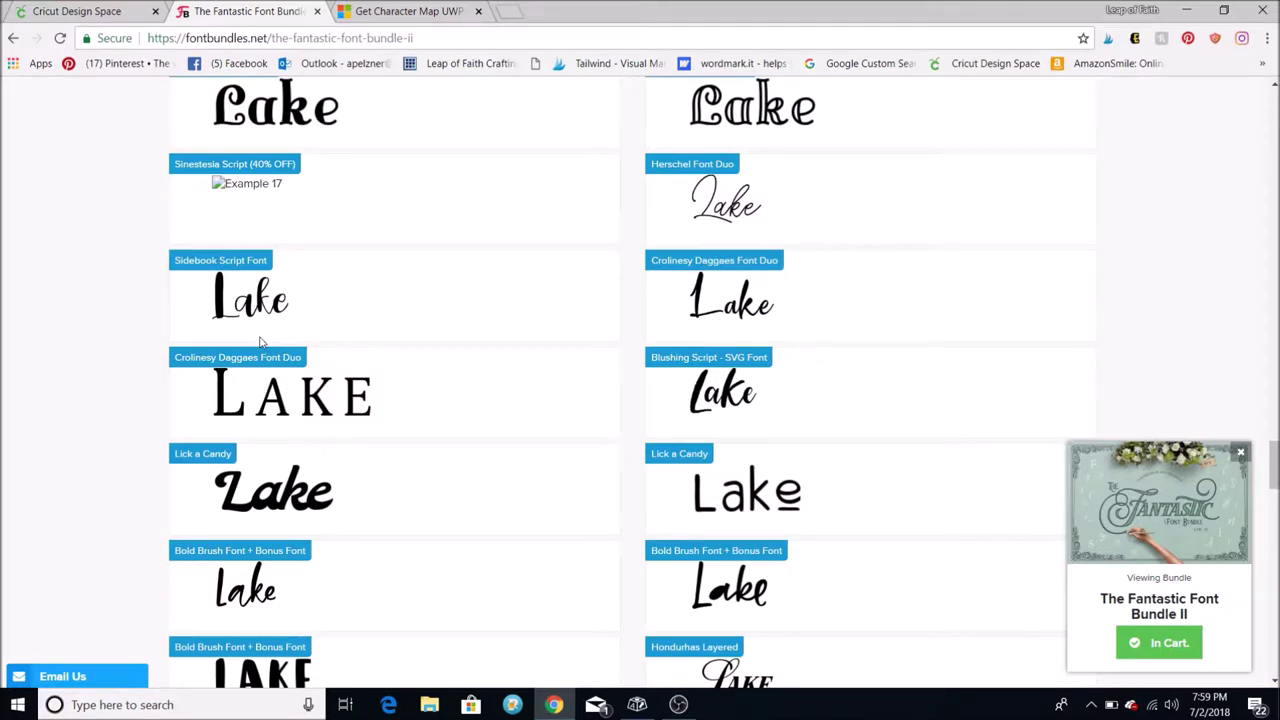
scroll(258, 348, down, 3)
scroll(250, 368, down, 9)
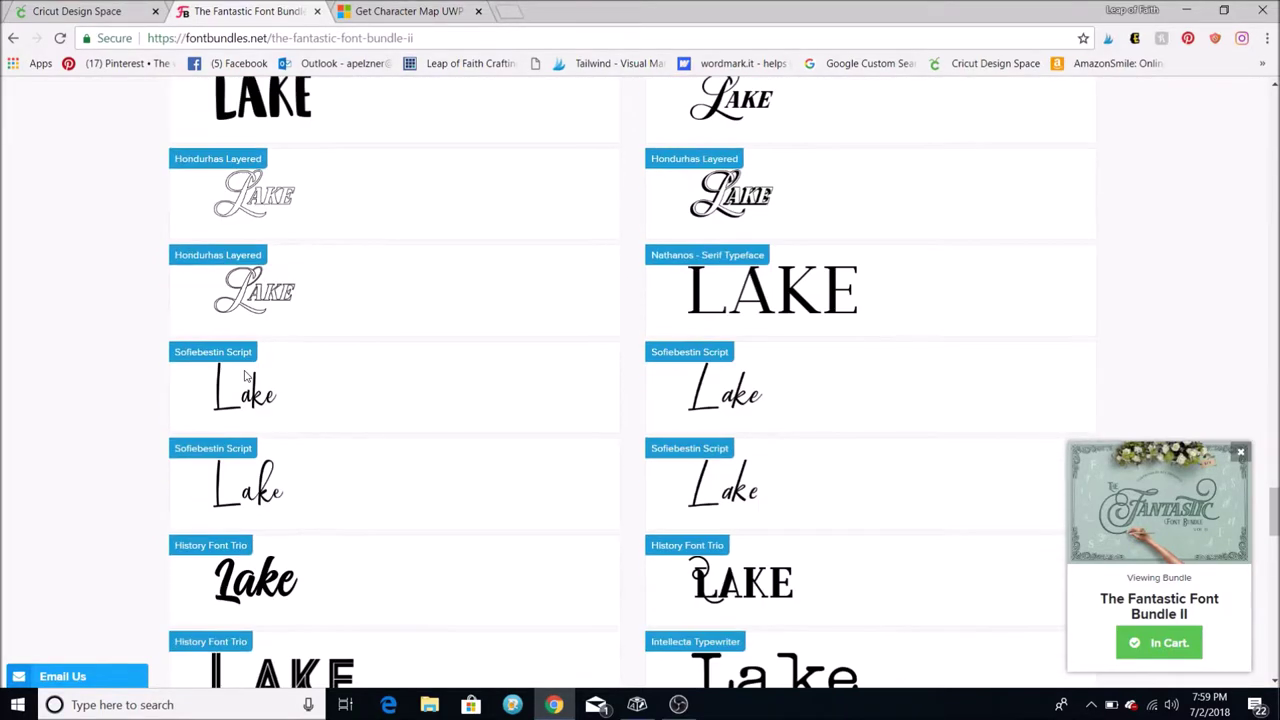
Switch back to the lakelife canvas in Cricut Design Space and choose Bold Brush as the font of the "Lake" text.
scroll(245, 375, up, 9)
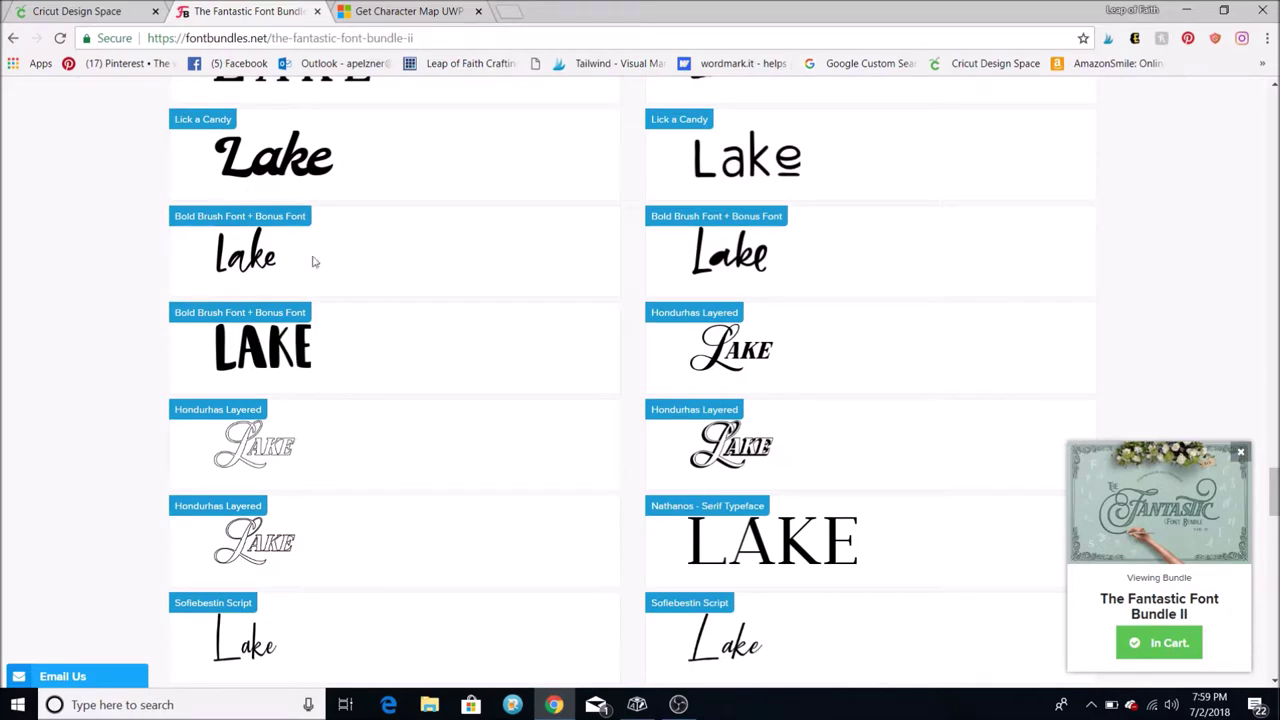
click(103, 17)
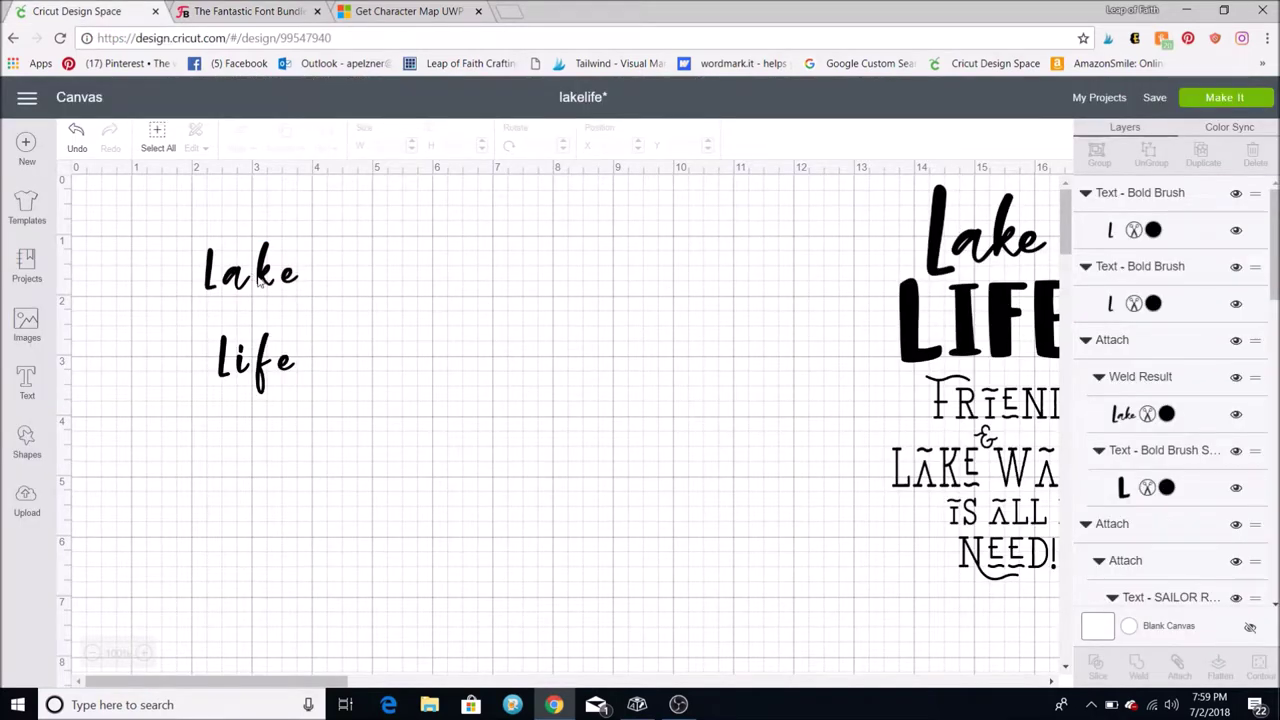
click(263, 279)
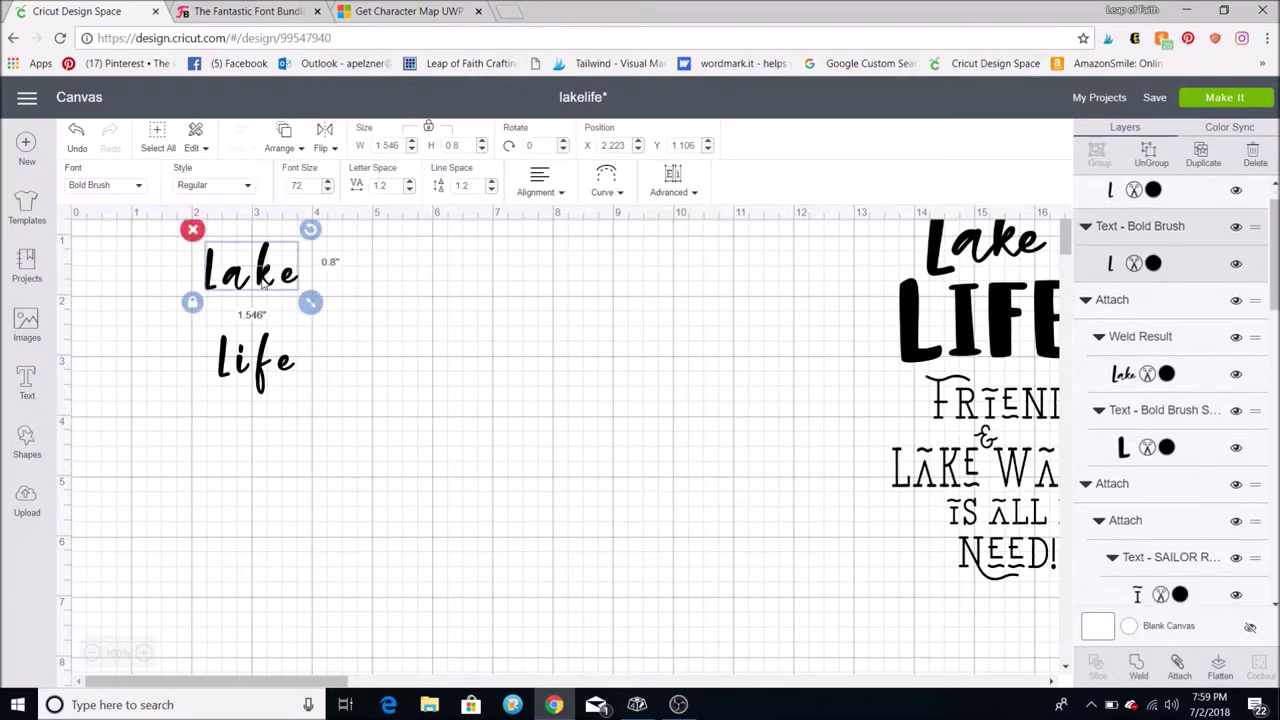
click(141, 190)
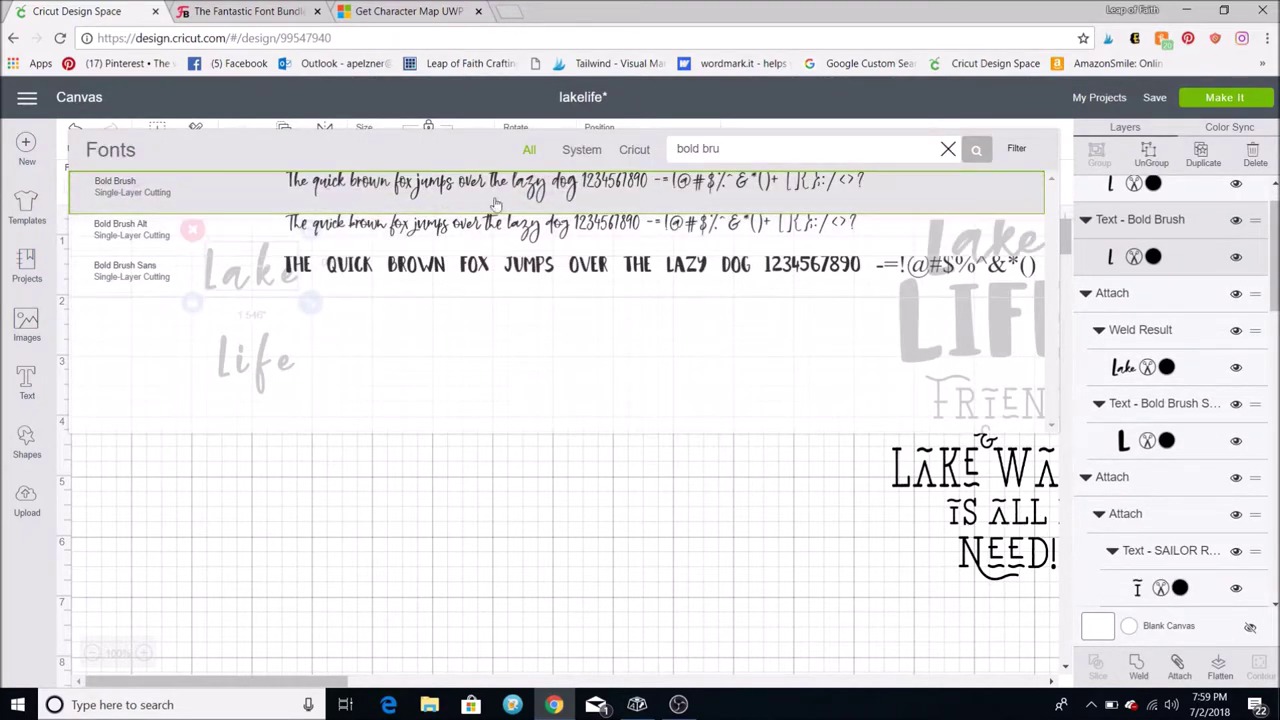
click(733, 148)
key(BackSpace)
text(bold bru)
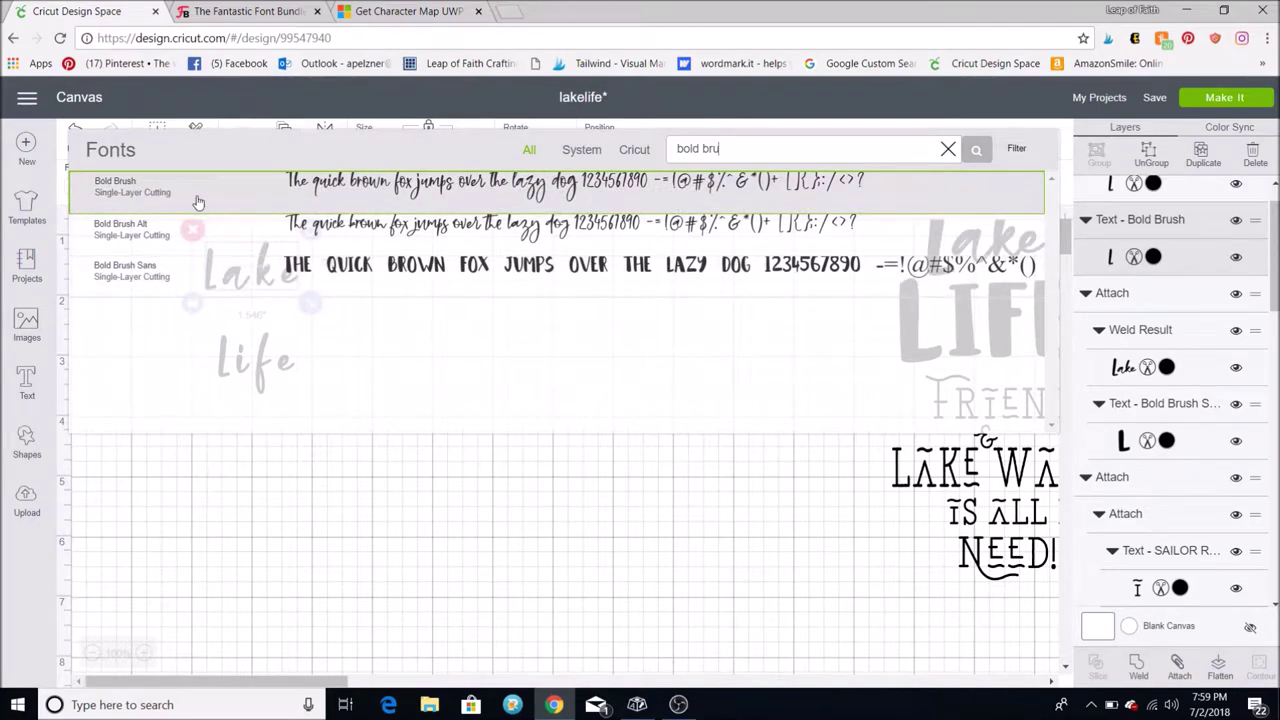
click(368, 193)
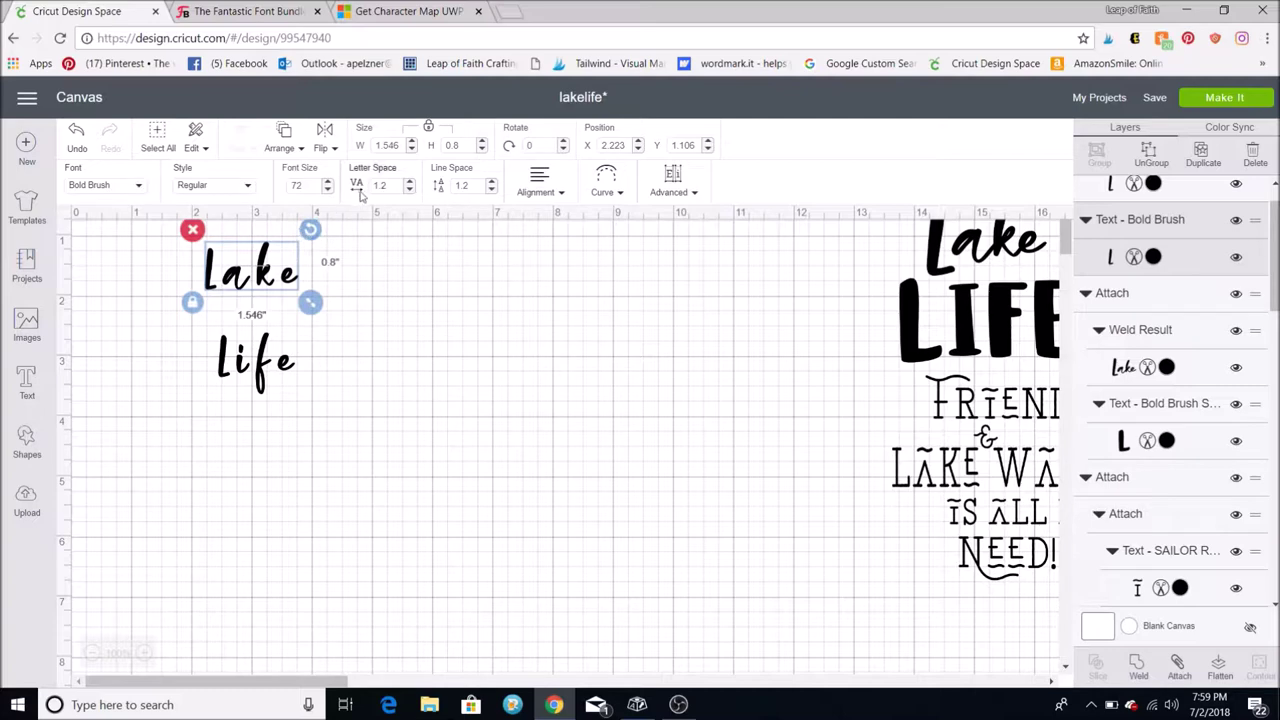
Reduce the letter spacing of the "Lake" text to -0.4 so its script letters join.
click(409, 190)
click(409, 190)
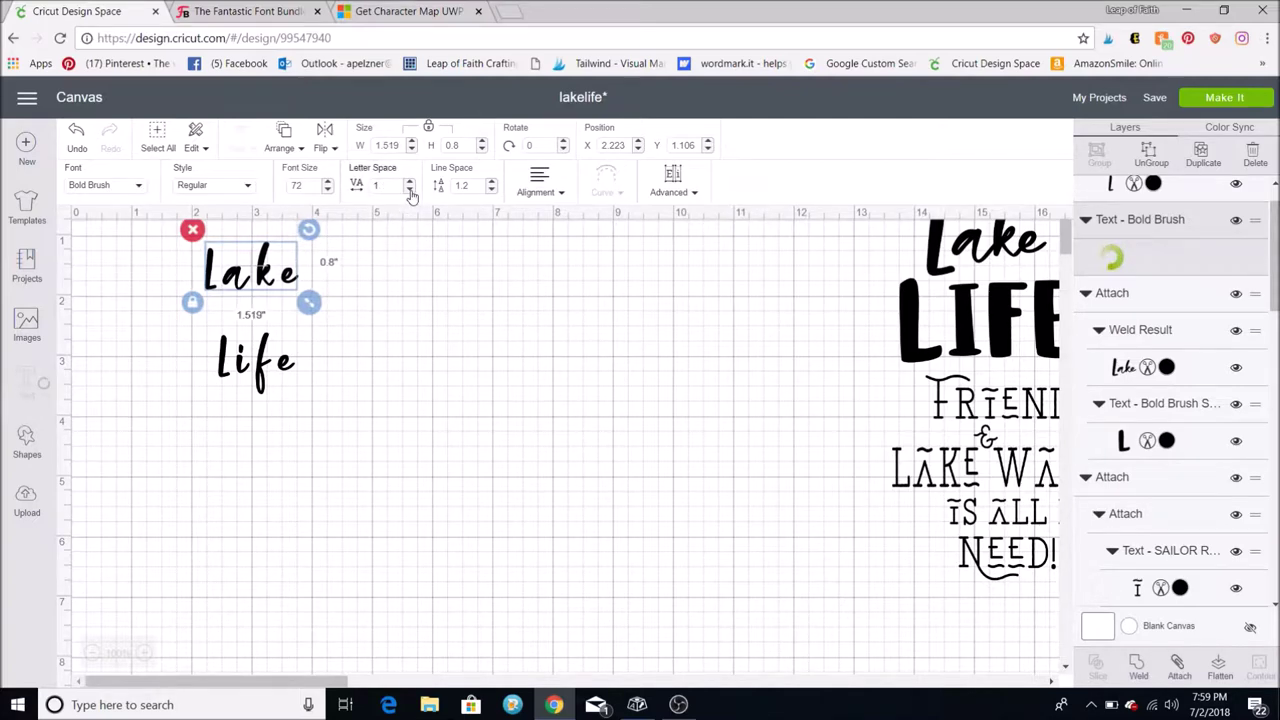
click(409, 190)
click(409, 190)
click(409, 190)
click(409, 190)
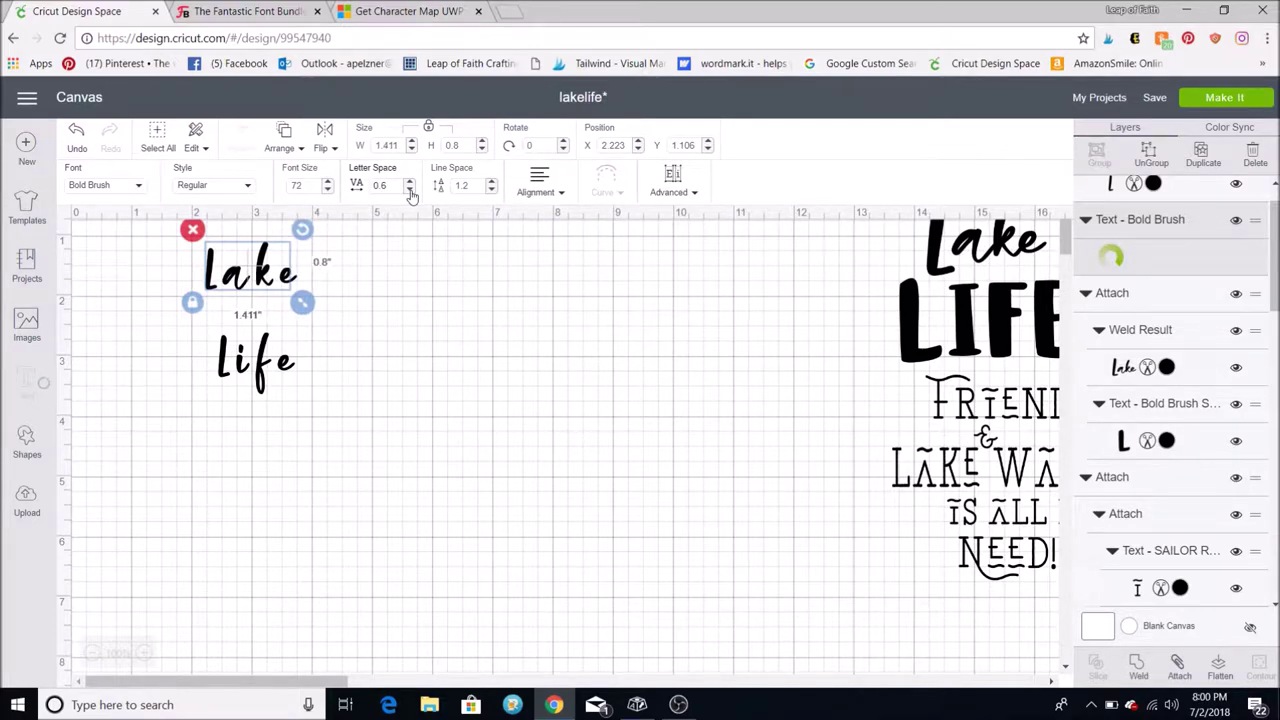
click(409, 190)
click(409, 190)
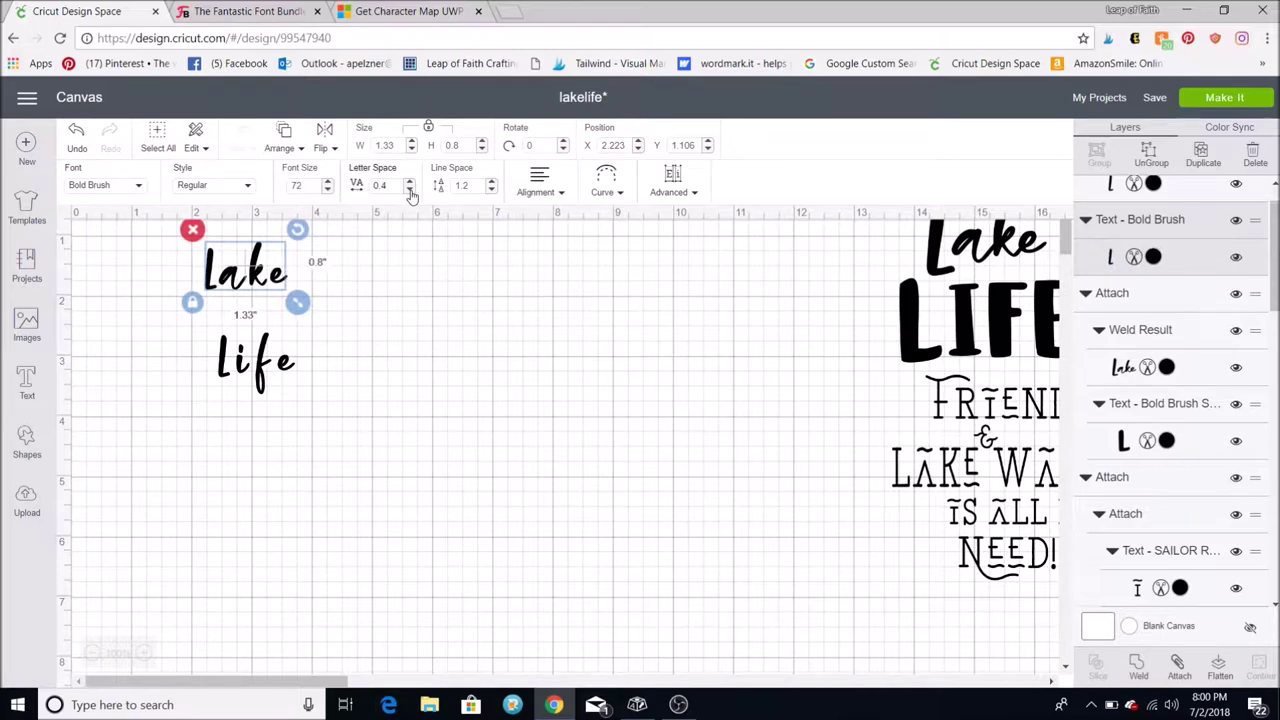
click(409, 190)
click(409, 190)
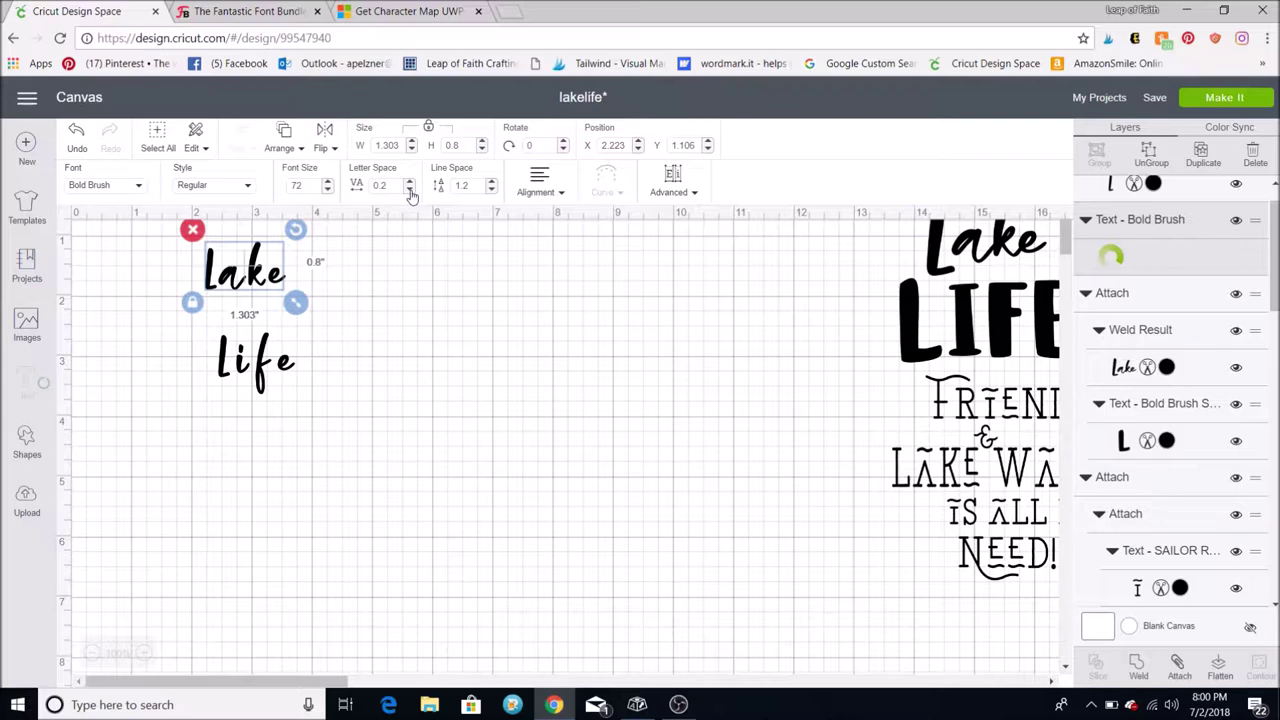
click(409, 190)
click(409, 190)
click(409, 190)
click(409, 190)
click(409, 190)
click(409, 190)
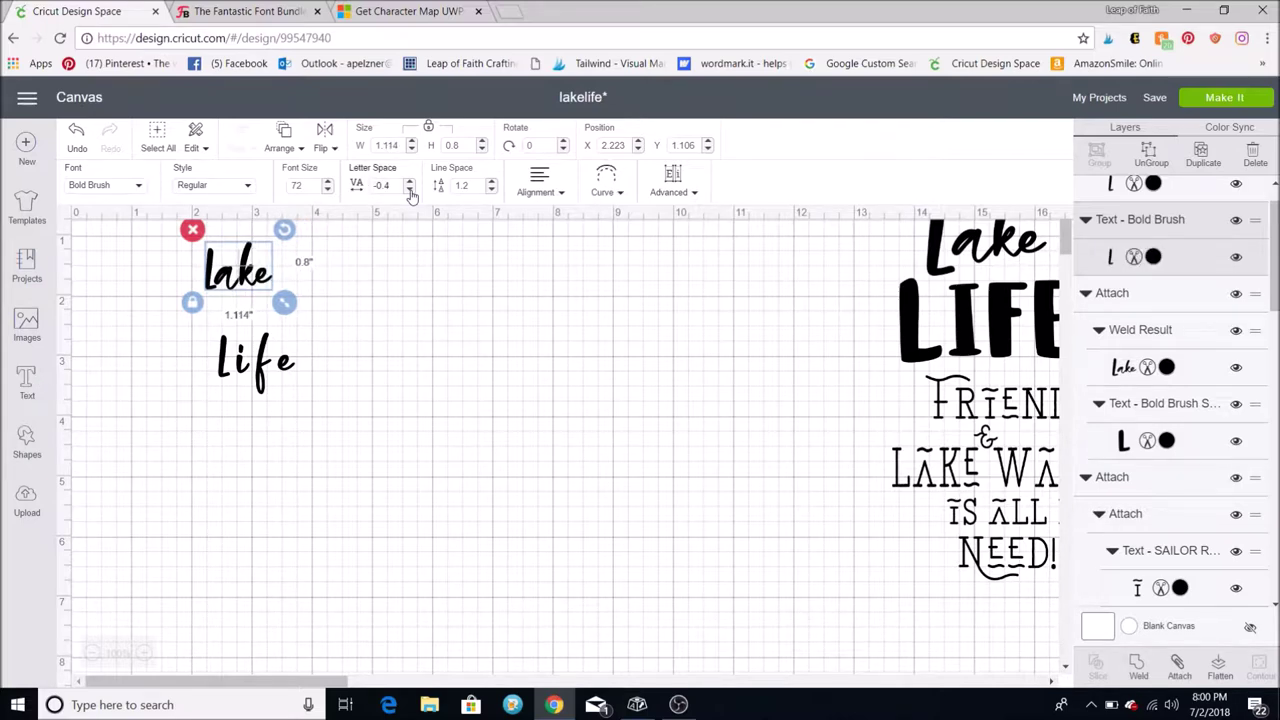
Ungroup "Lake" into letters, shift the L slightly left and enlarge it to about 0.84" tall.
click(1150, 160)
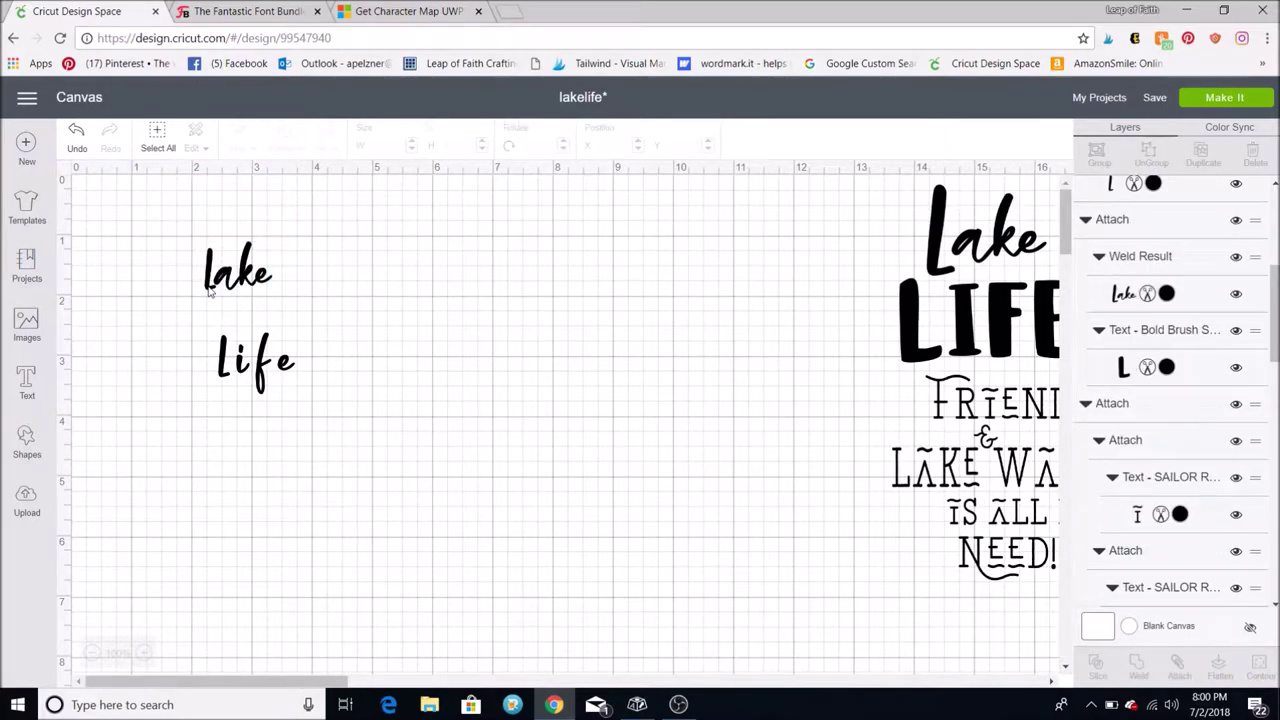
click(207, 288)
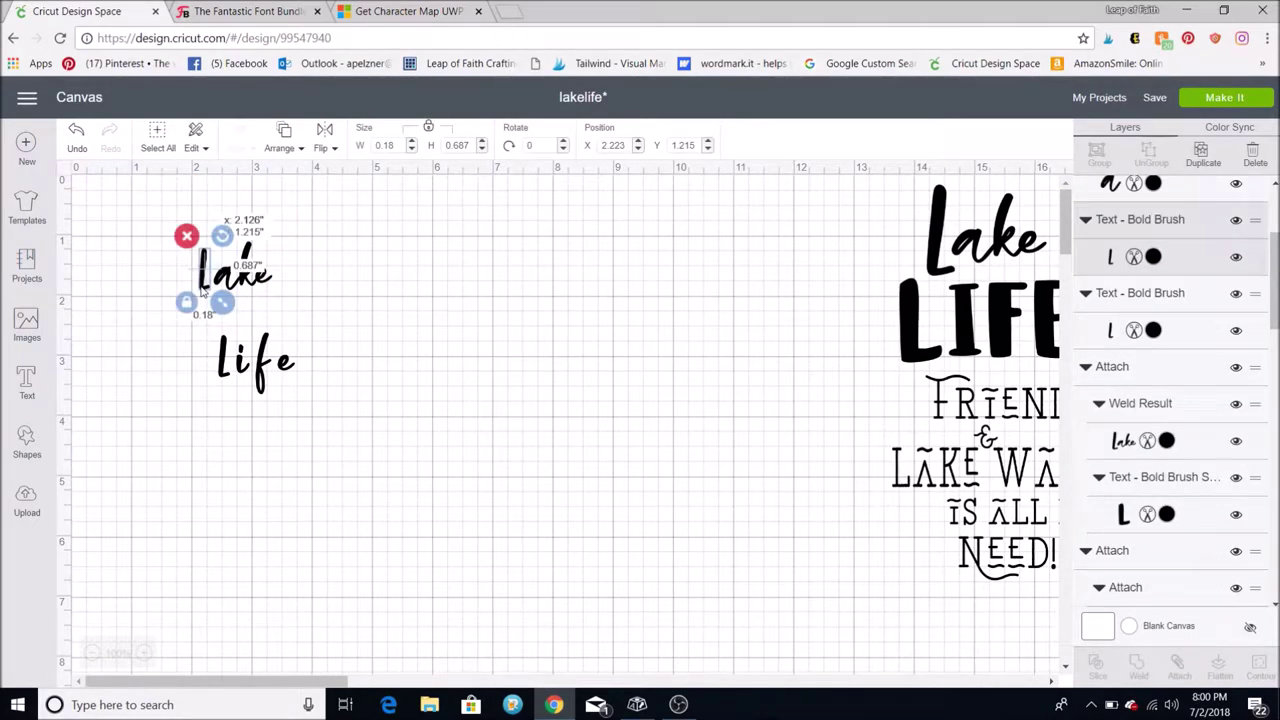
drag(202, 290, 208, 300)
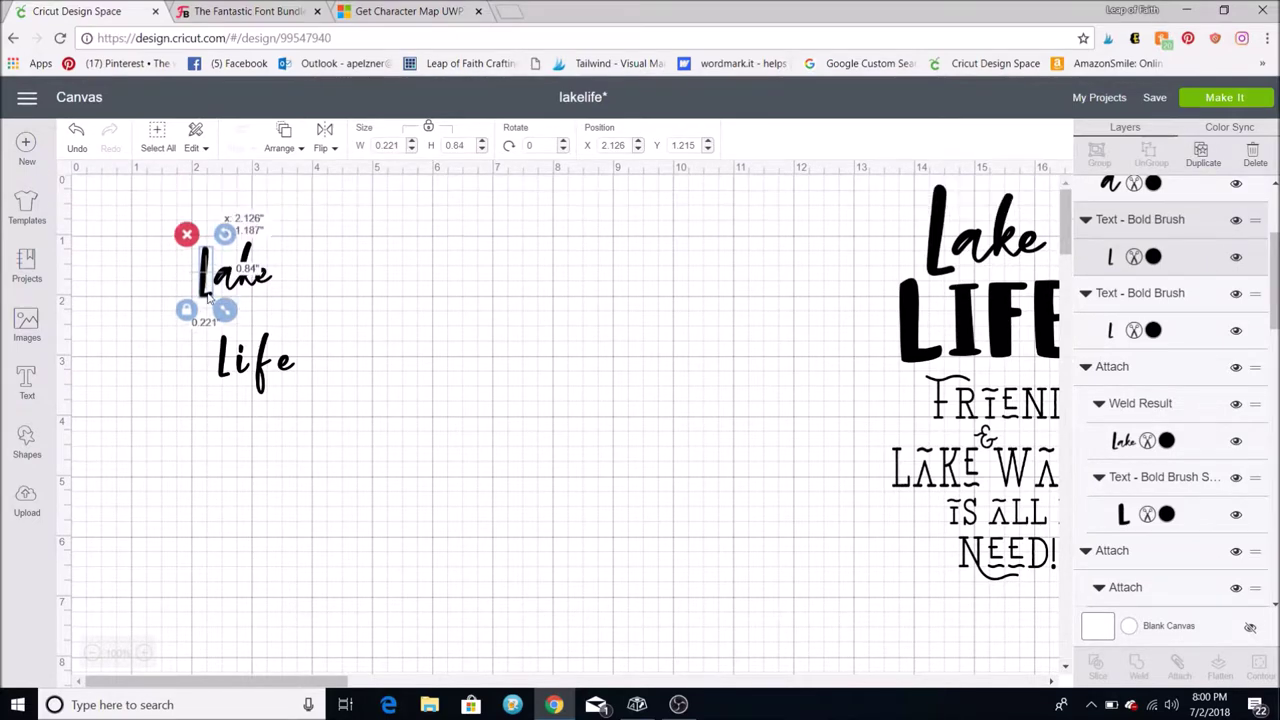
click(282, 309)
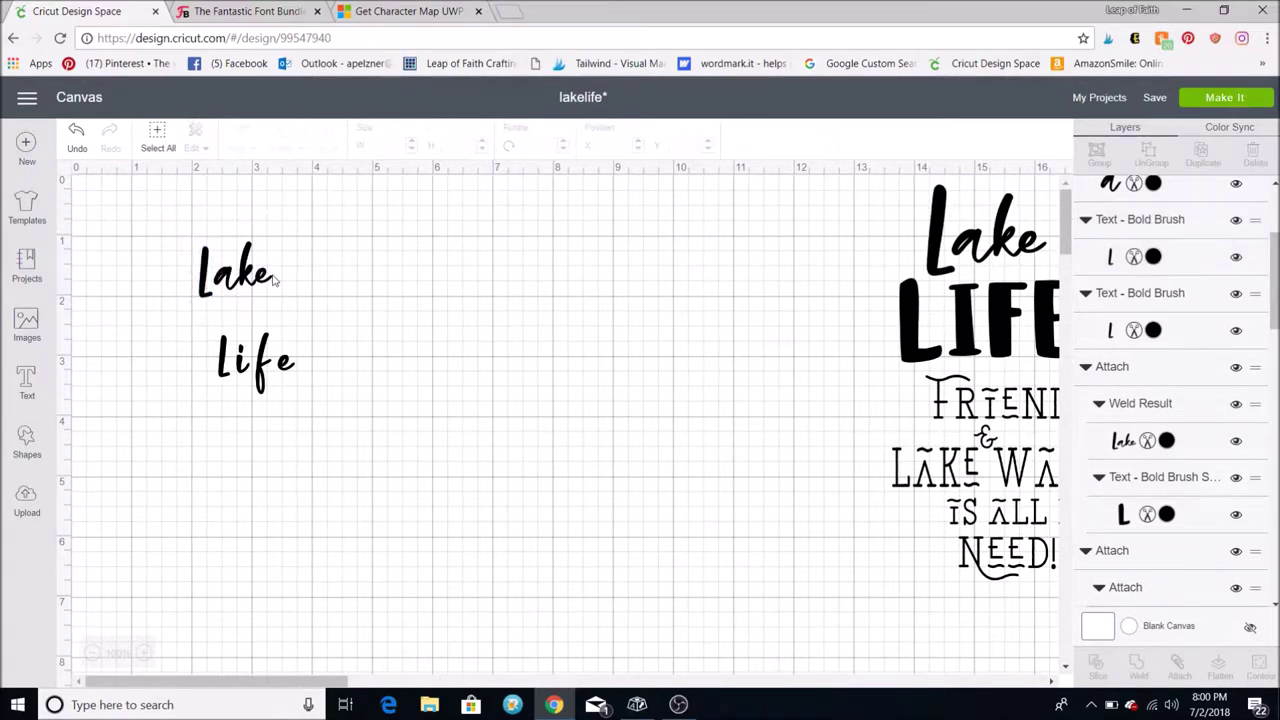
Select all four letters of "Lake" and weld them into one shape.
click(268, 276)
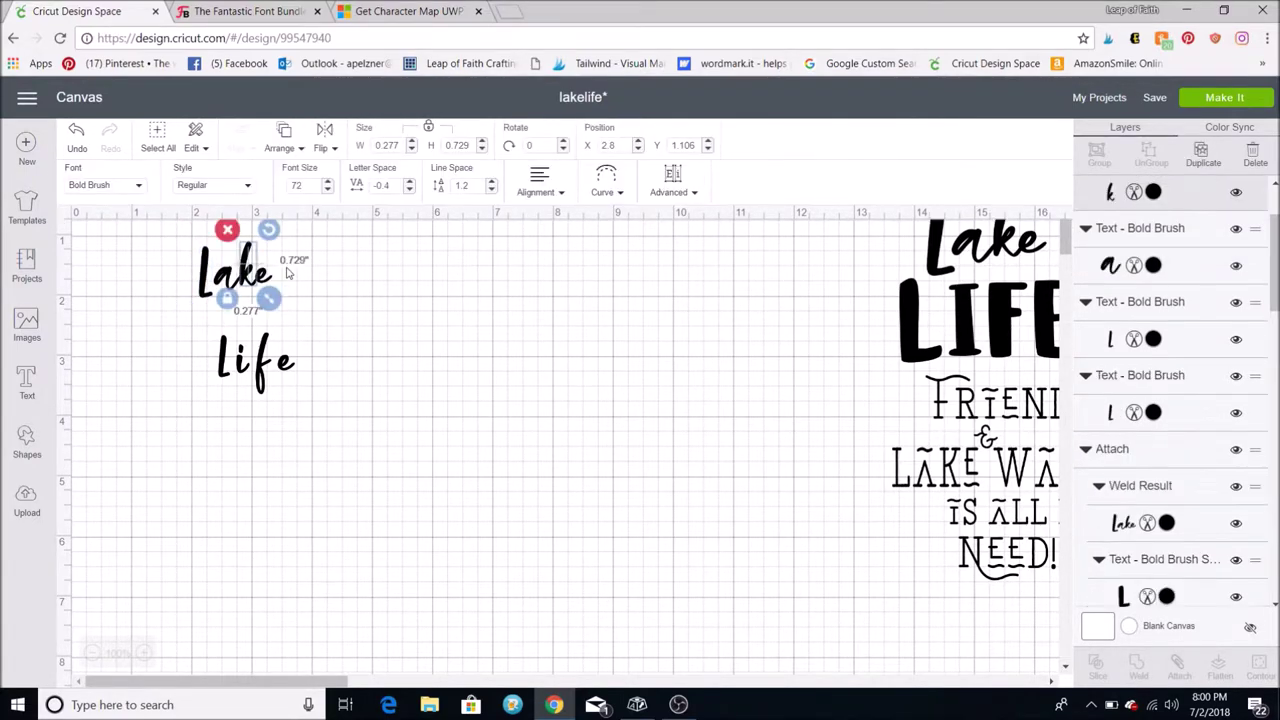
click(370, 290)
drag(170, 231, 292, 314)
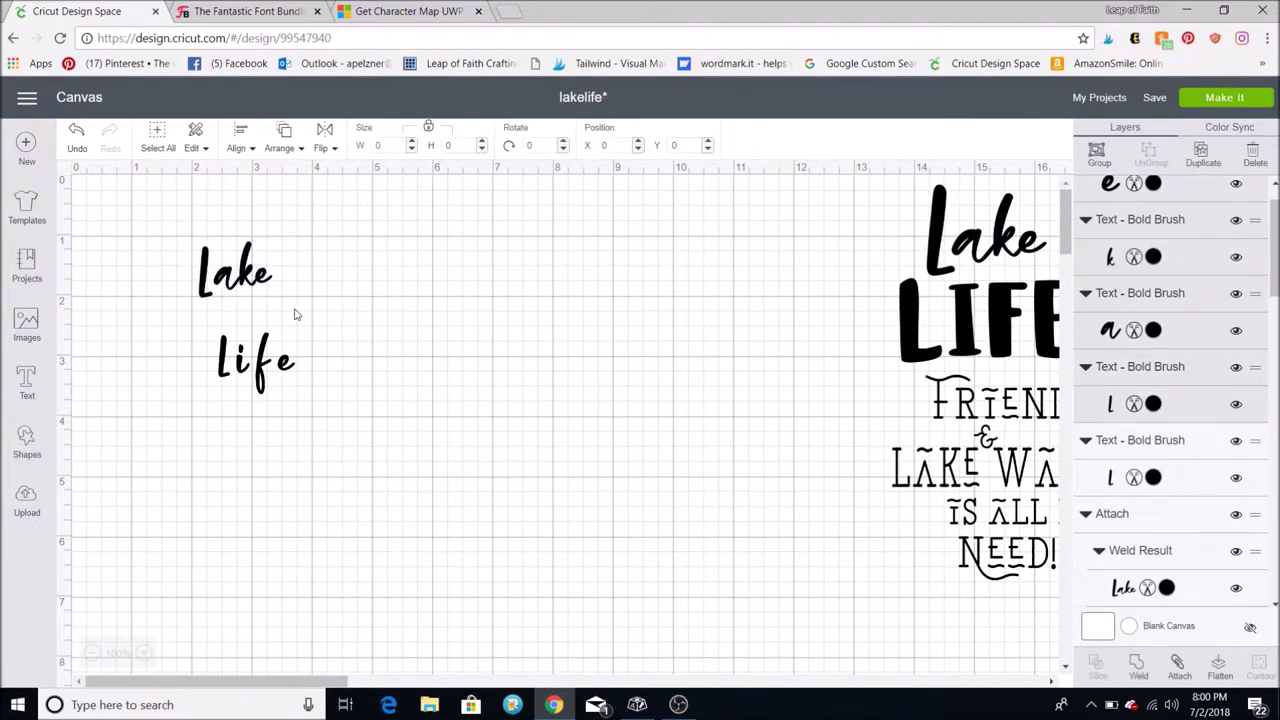
click(1137, 666)
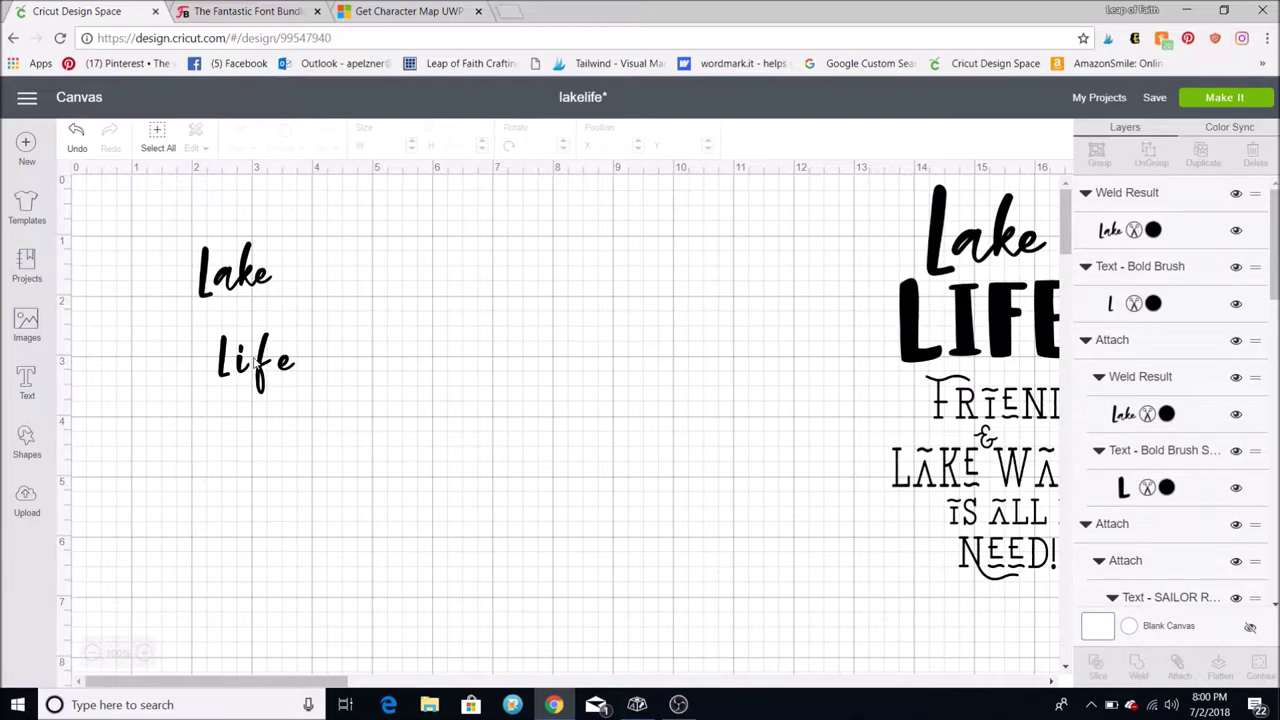
Change the "Life" text's font to Bold Brush Sans and enlarge it to about 2.62" wide.
click(265, 368)
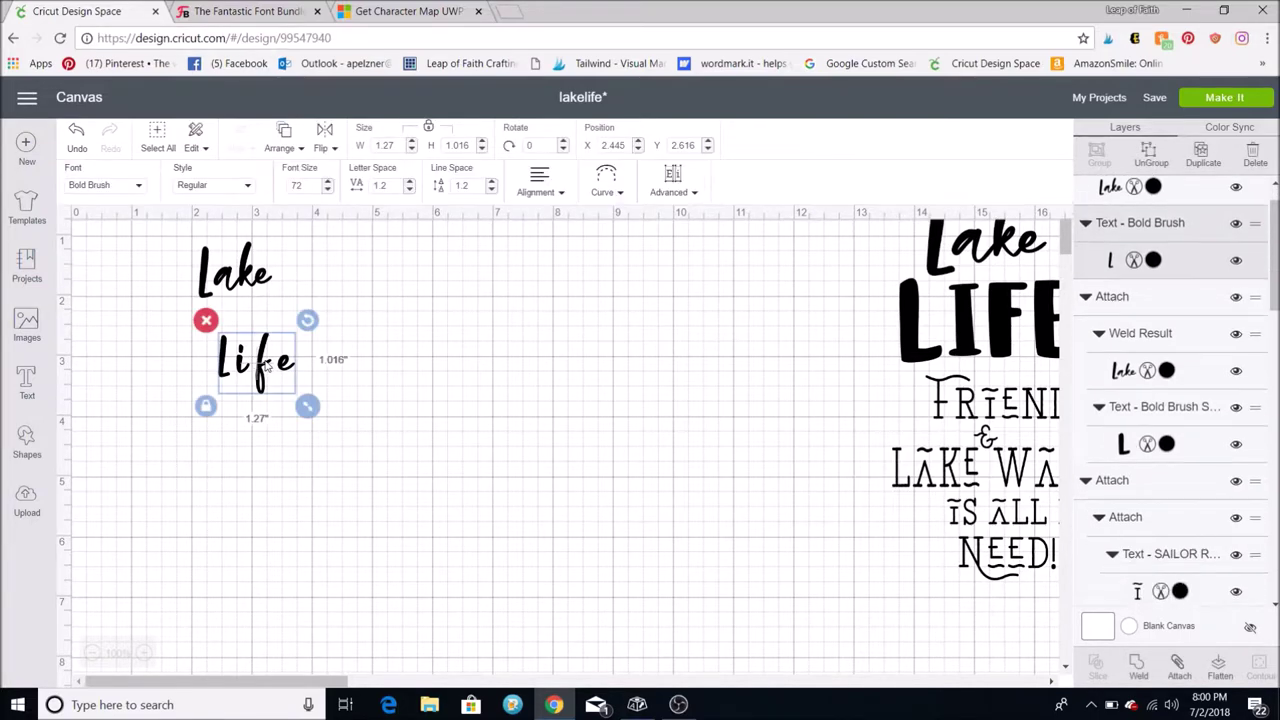
click(142, 190)
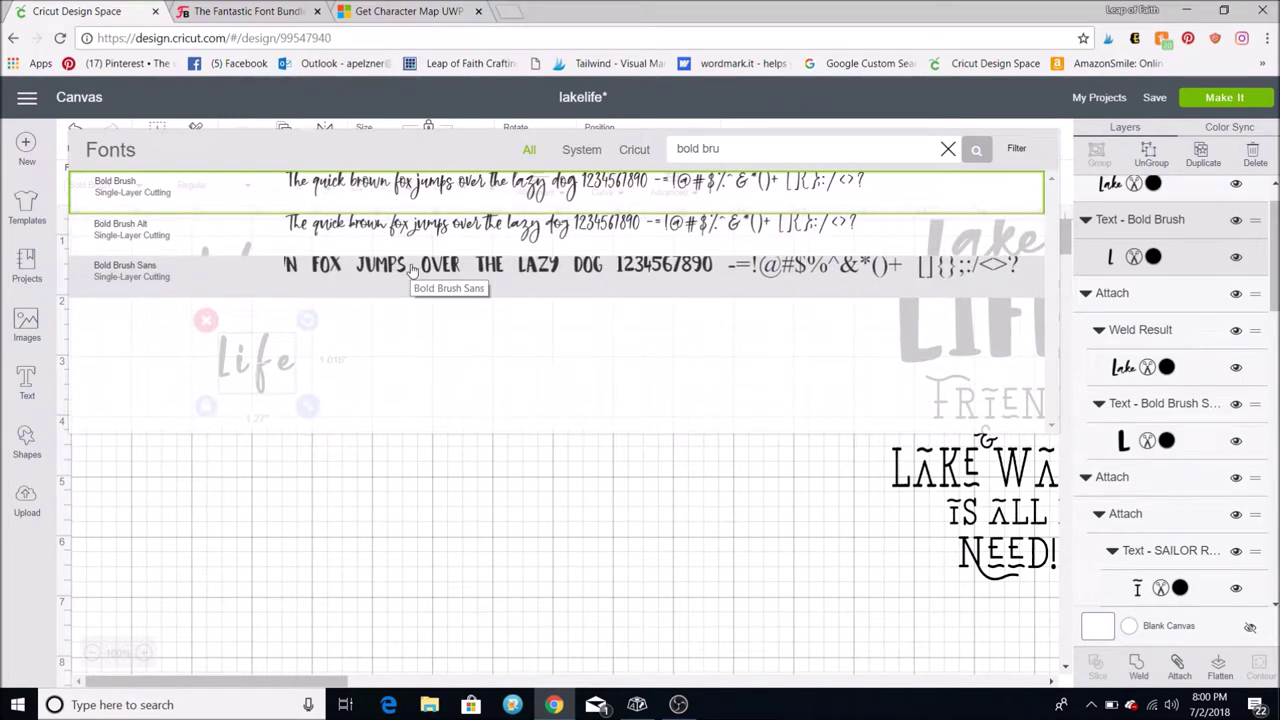
click(411, 271)
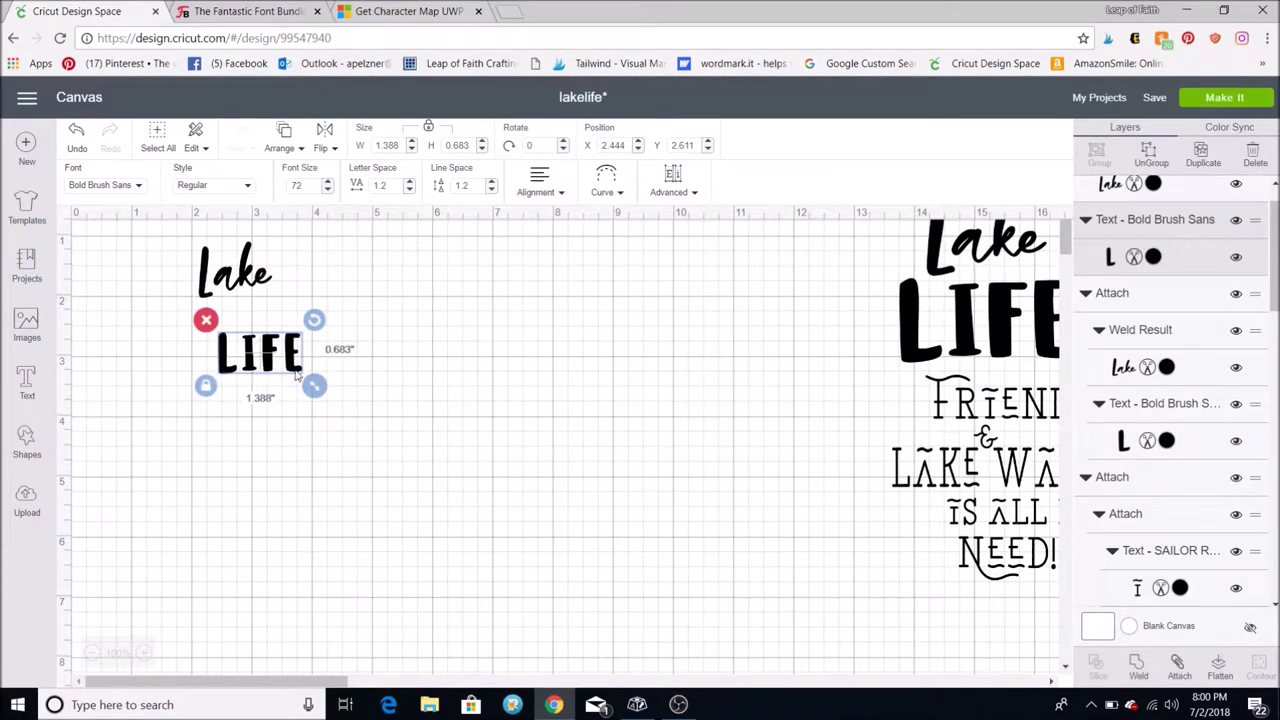
drag(313, 388, 388, 422)
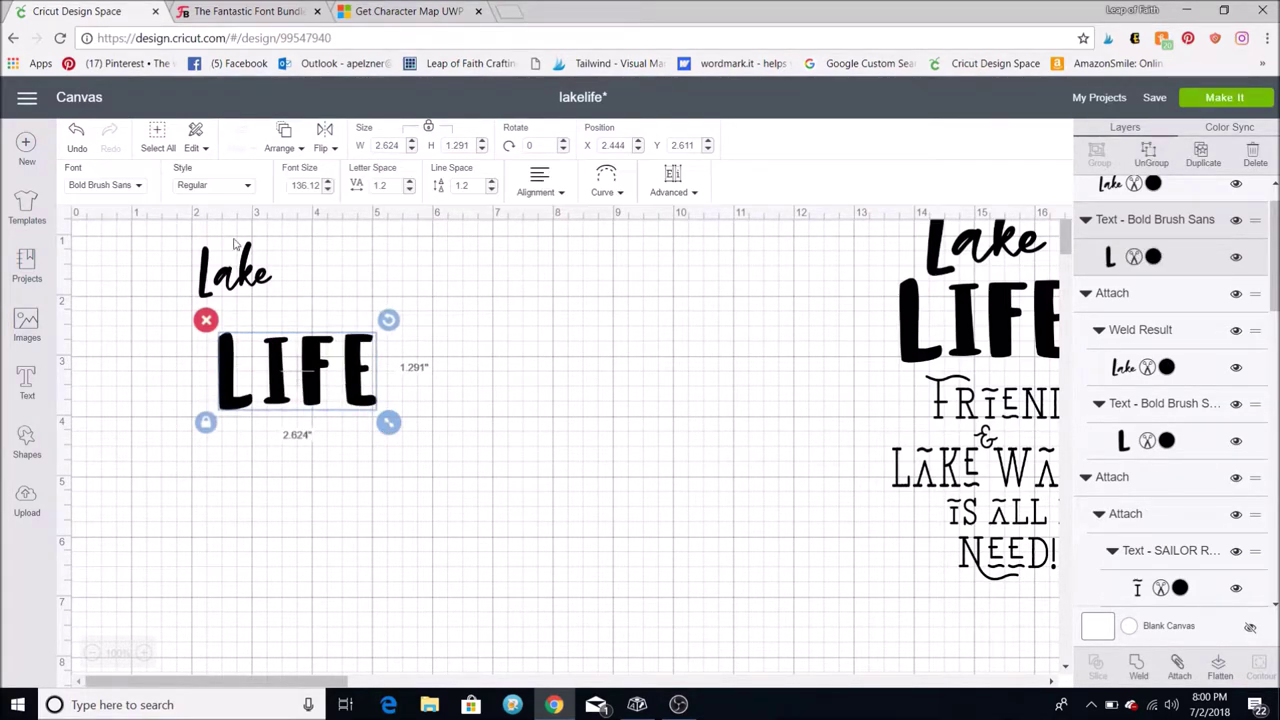
Reduce the letter spacing of the "LIFE" text to 0.7.
click(409, 190)
click(409, 190)
click(409, 190)
click(409, 190)
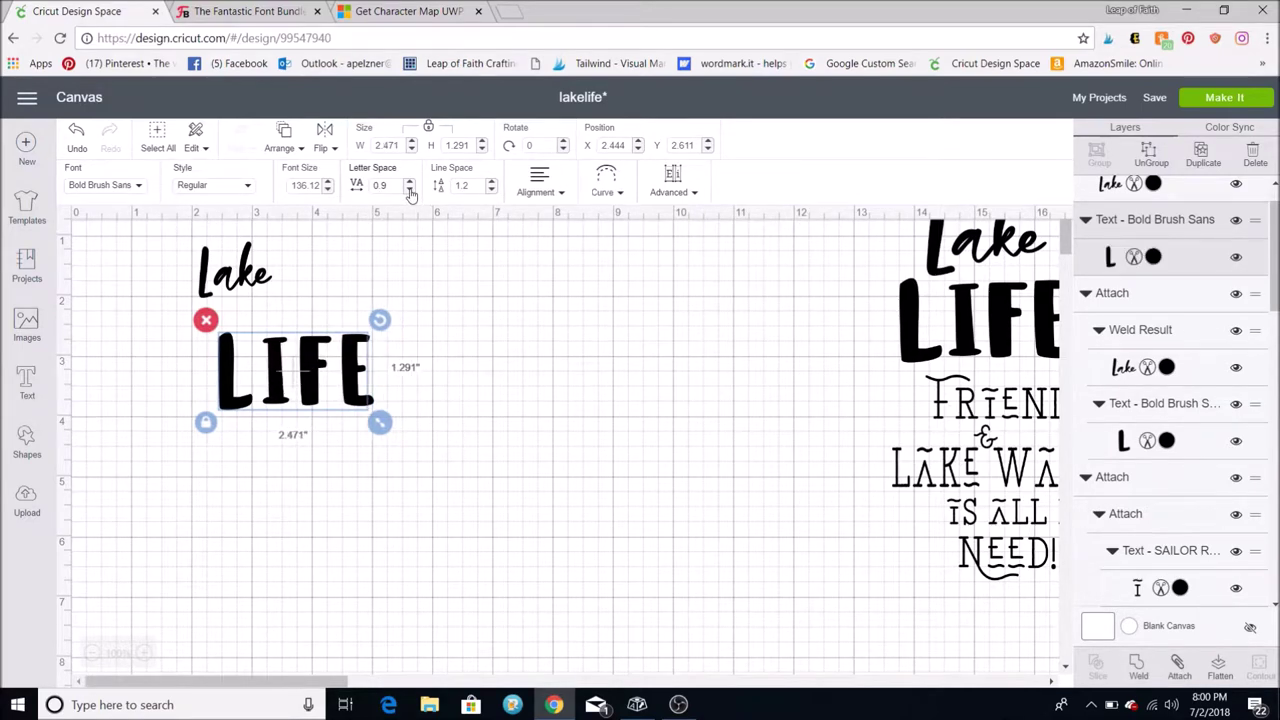
click(409, 190)
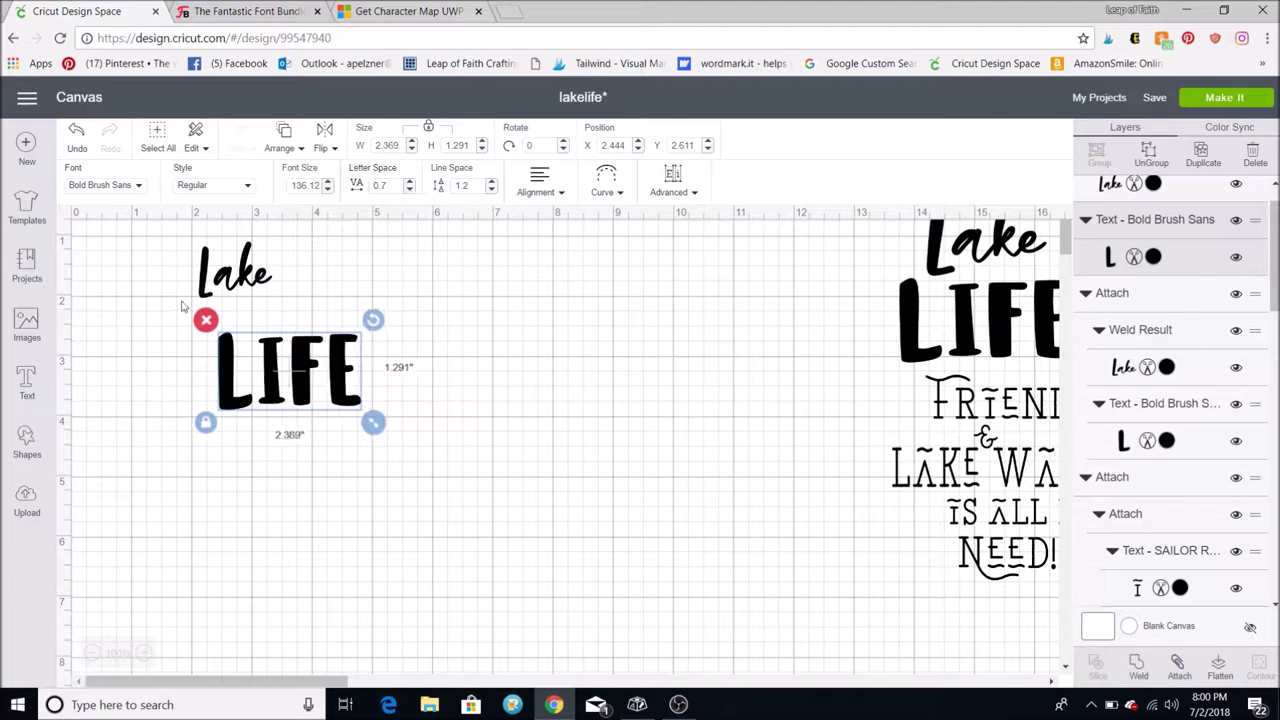
Move the welded "Lake" over "LIFE", enlarge it and nudge it to sit just above the word.
drag(237, 273, 282, 301)
drag(326, 335, 366, 366)
drag(295, 322, 292, 316)
click(459, 359)
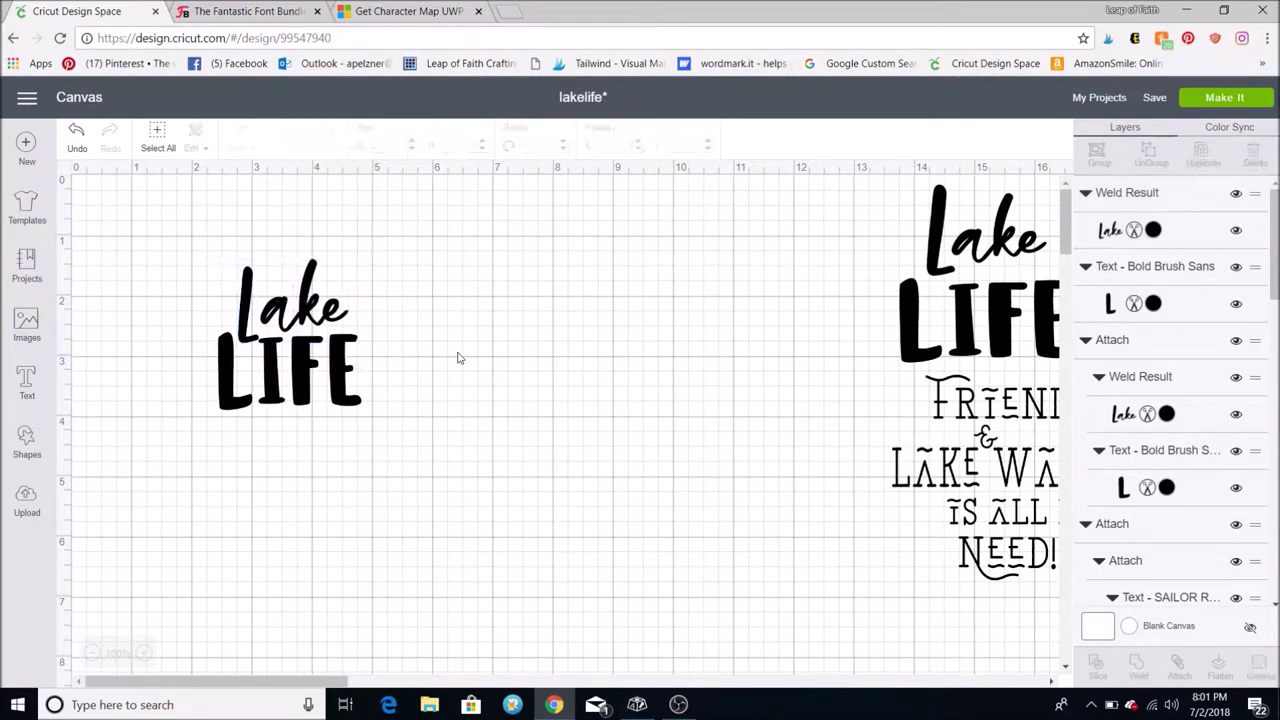
Select "Lake" and "LIFE", center them horizontally, attach them and move the attached design up and to the left.
drag(164, 227, 405, 433)
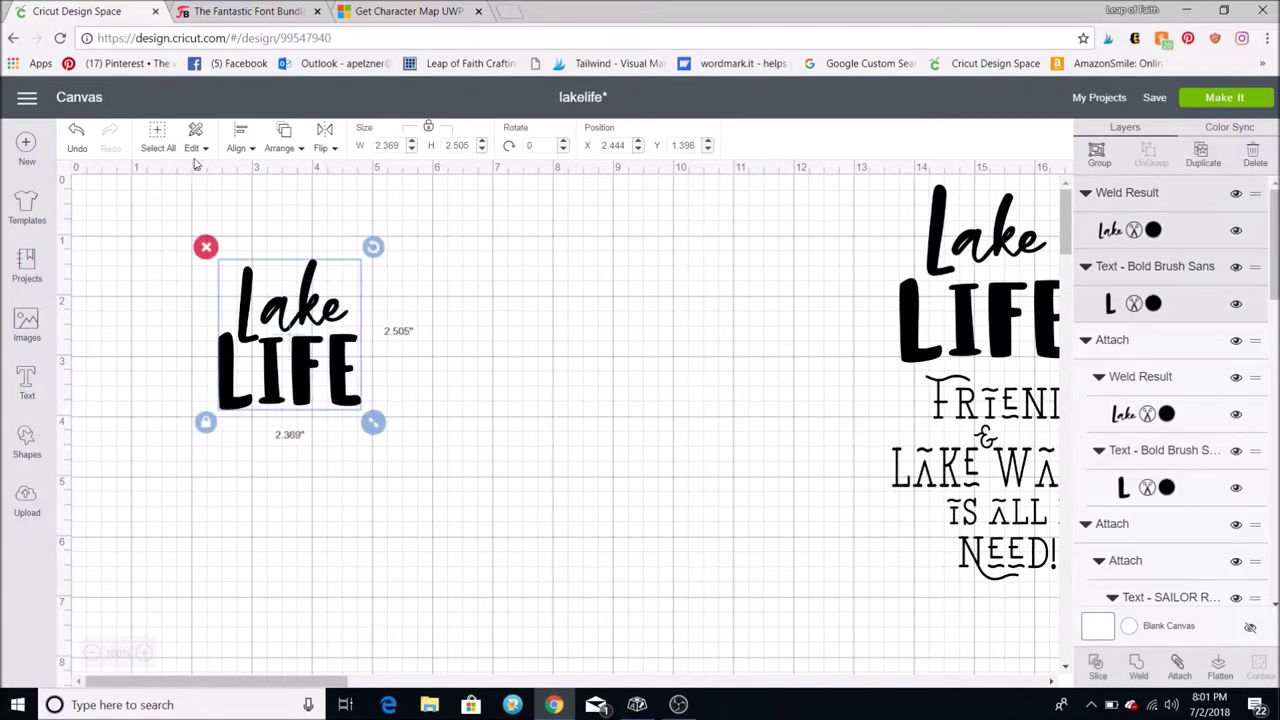
click(236, 145)
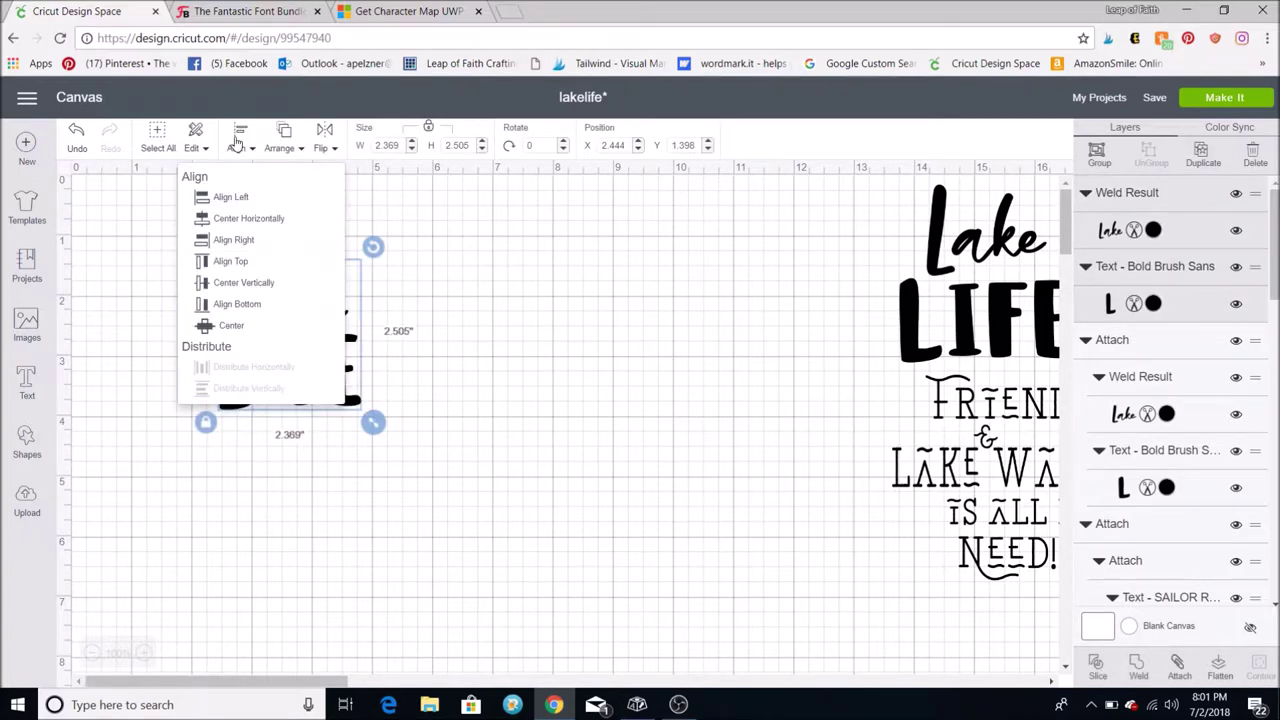
click(236, 220)
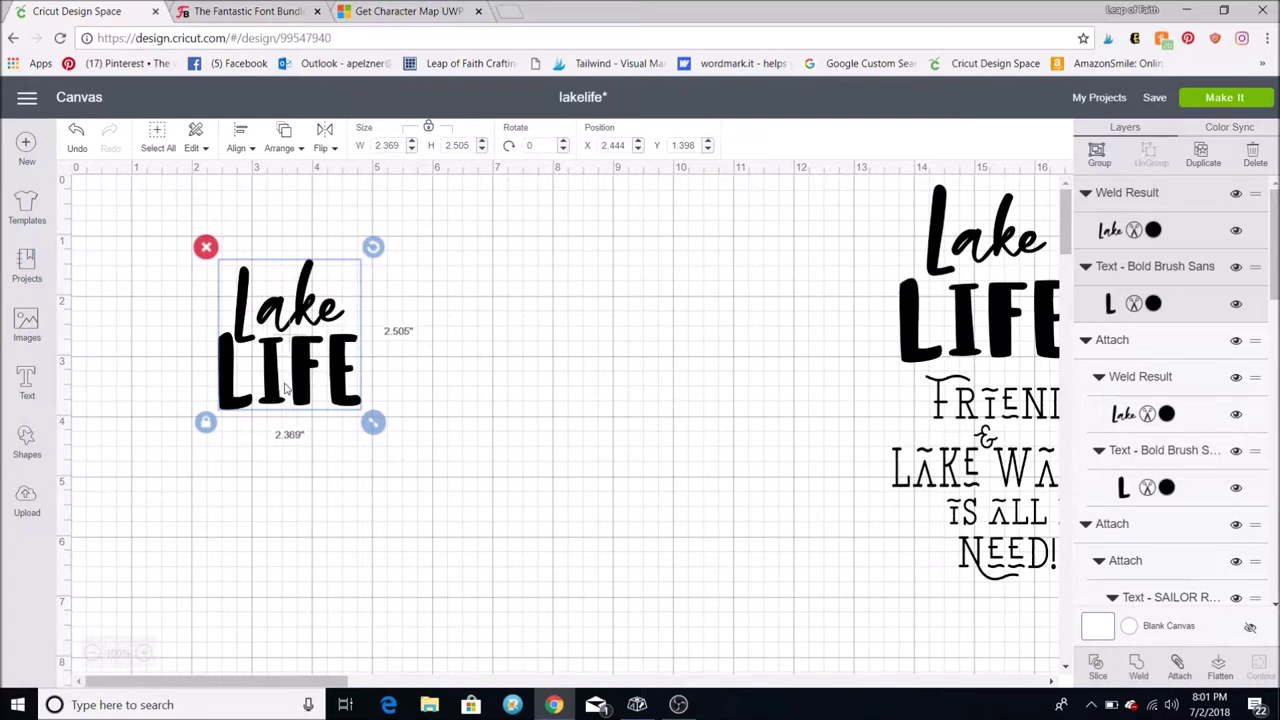
click(1178, 667)
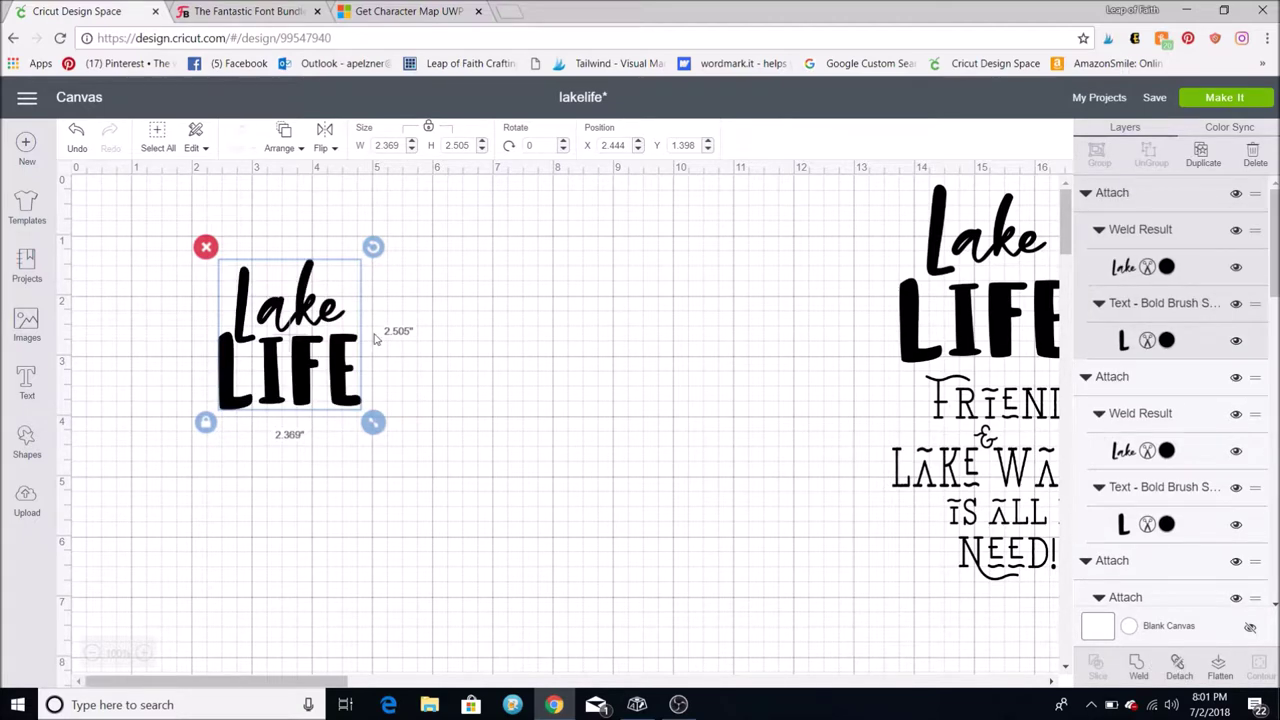
drag(287, 312, 154, 262)
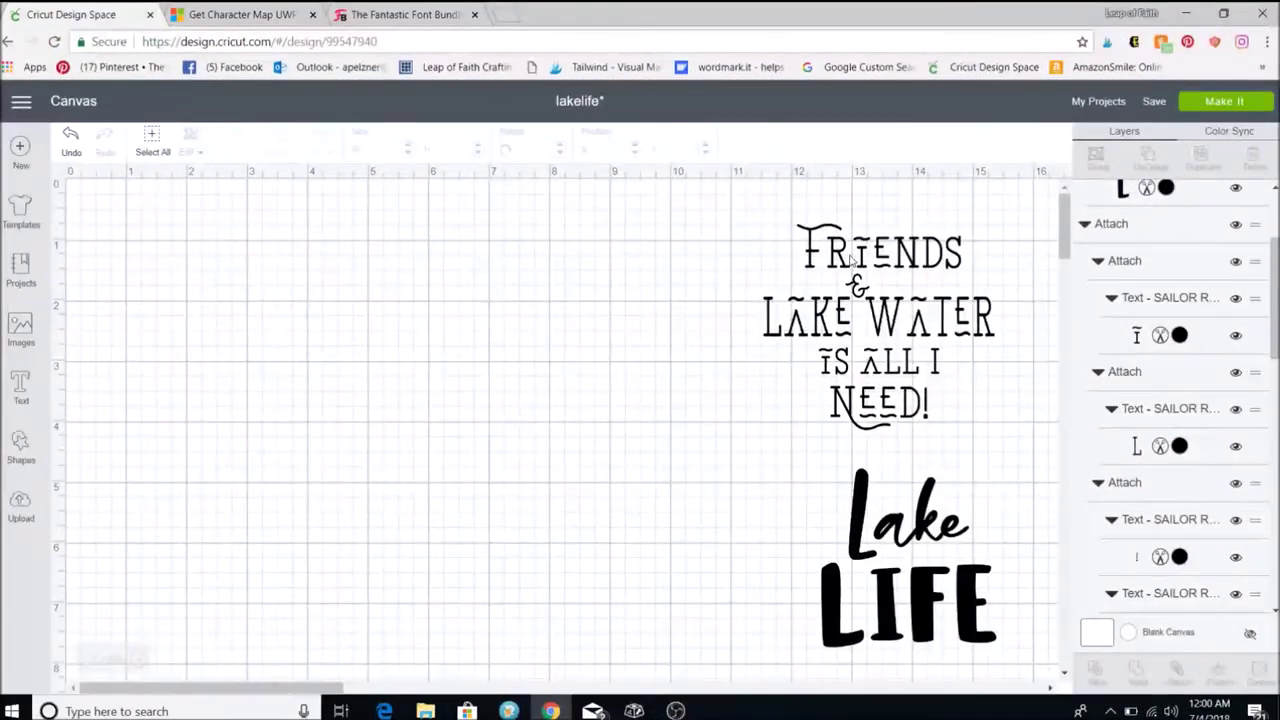
Move the "Friends & Lake Water" phrase left to about X 10.07 and examine the "Friends" font previews on the bundle page.
drag(851, 258, 761, 262)
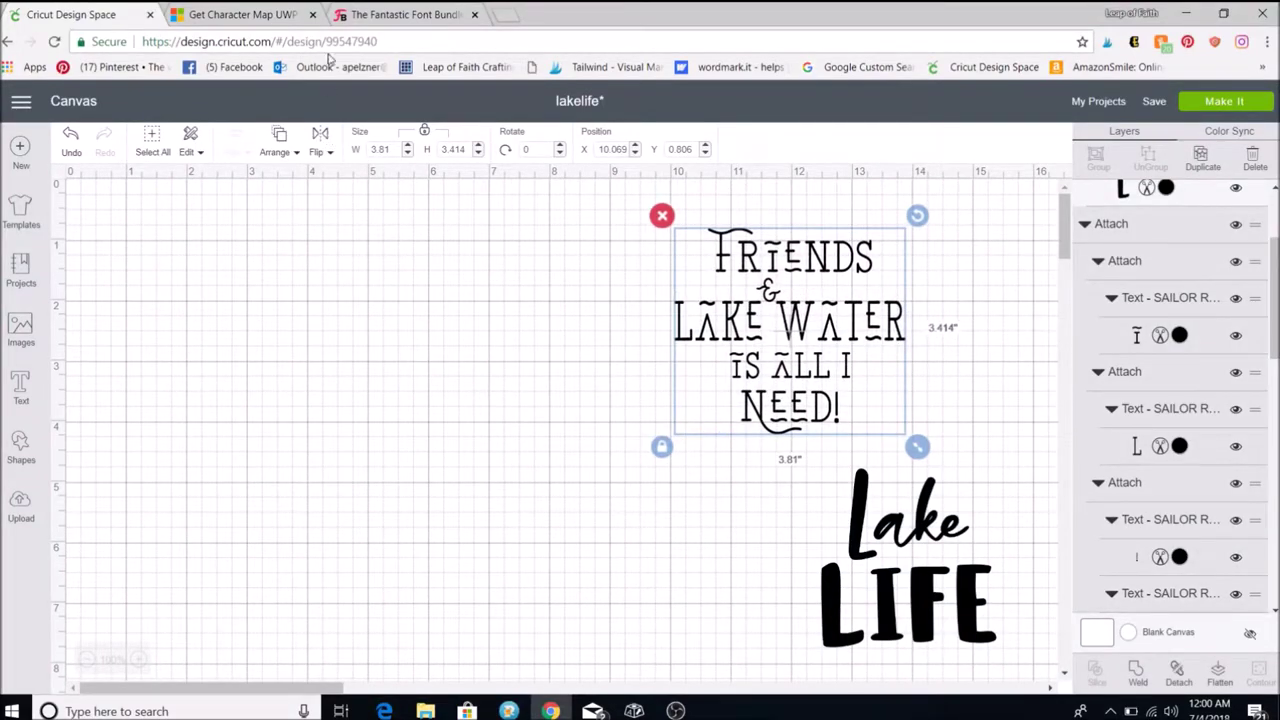
click(382, 15)
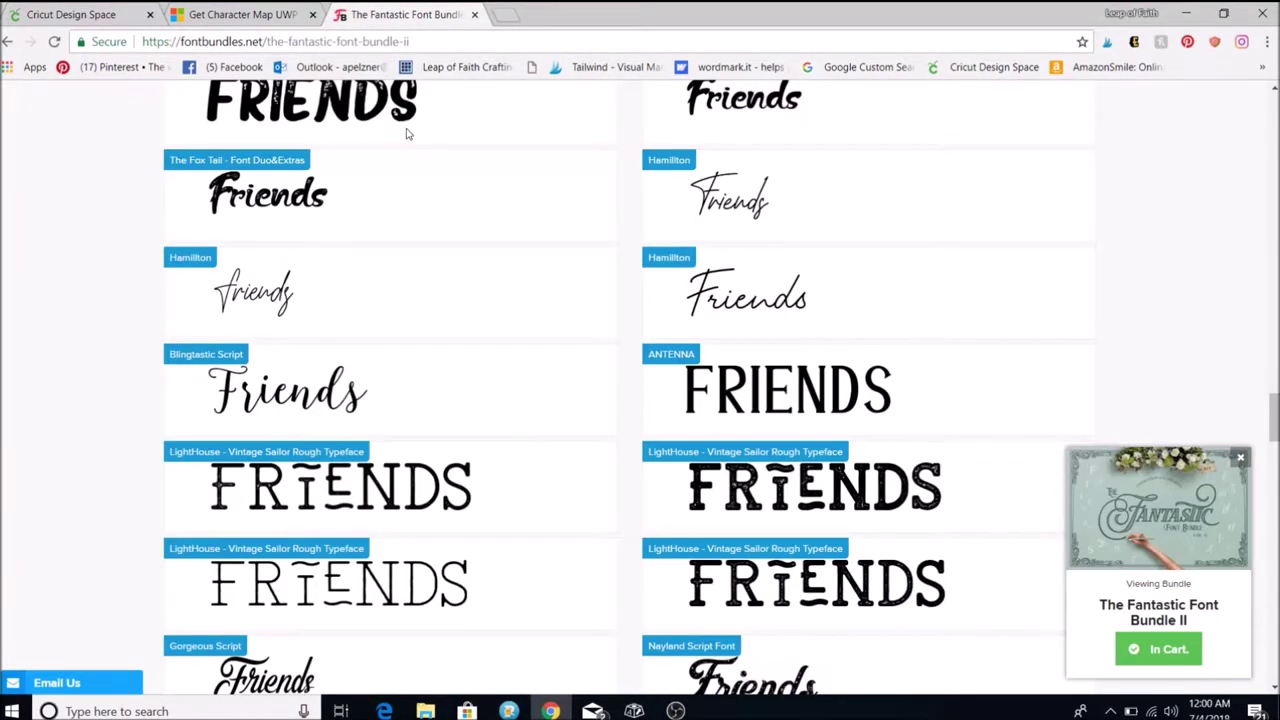
scroll(407, 134, up, 3)
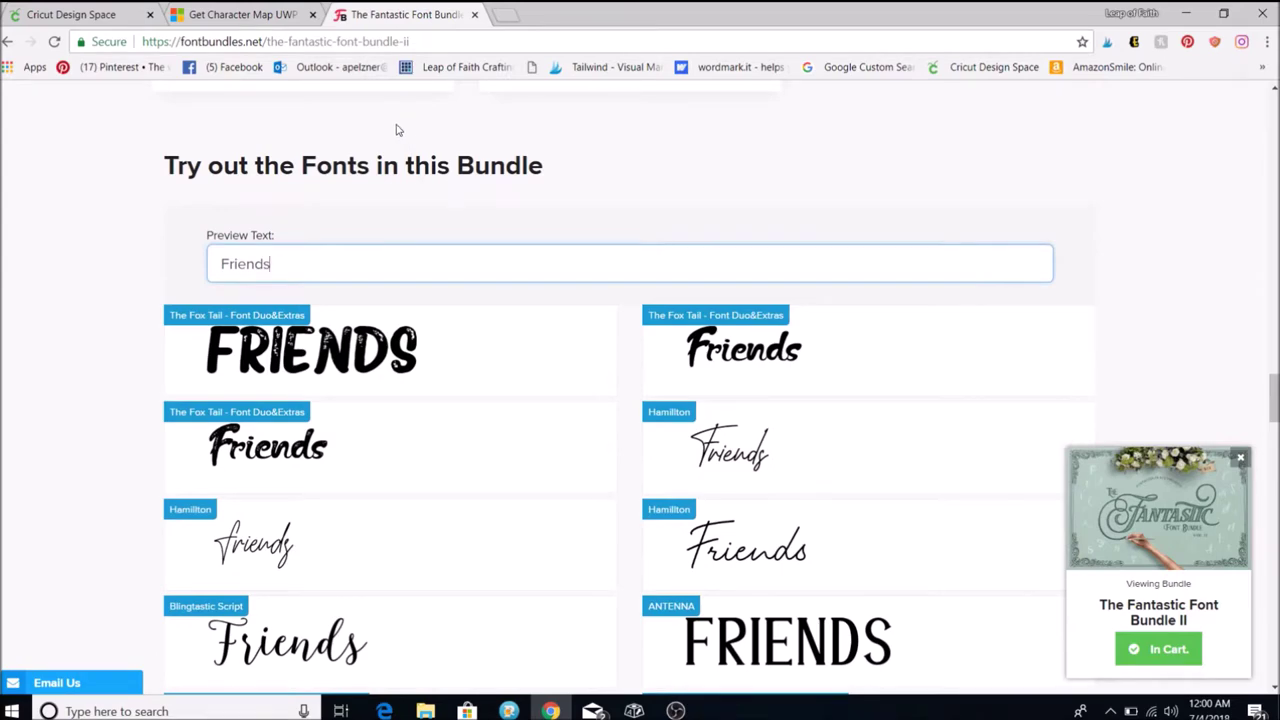
scroll(263, 252, down, 1)
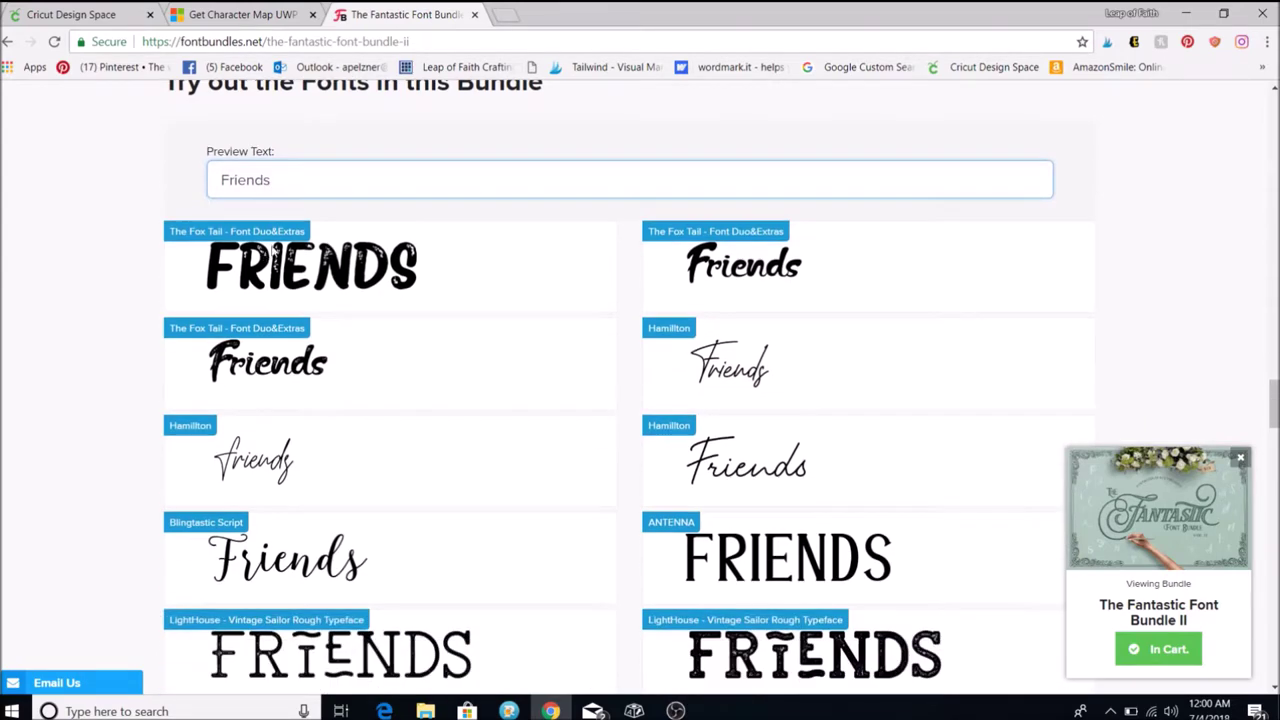
scroll(428, 378, down, 2)
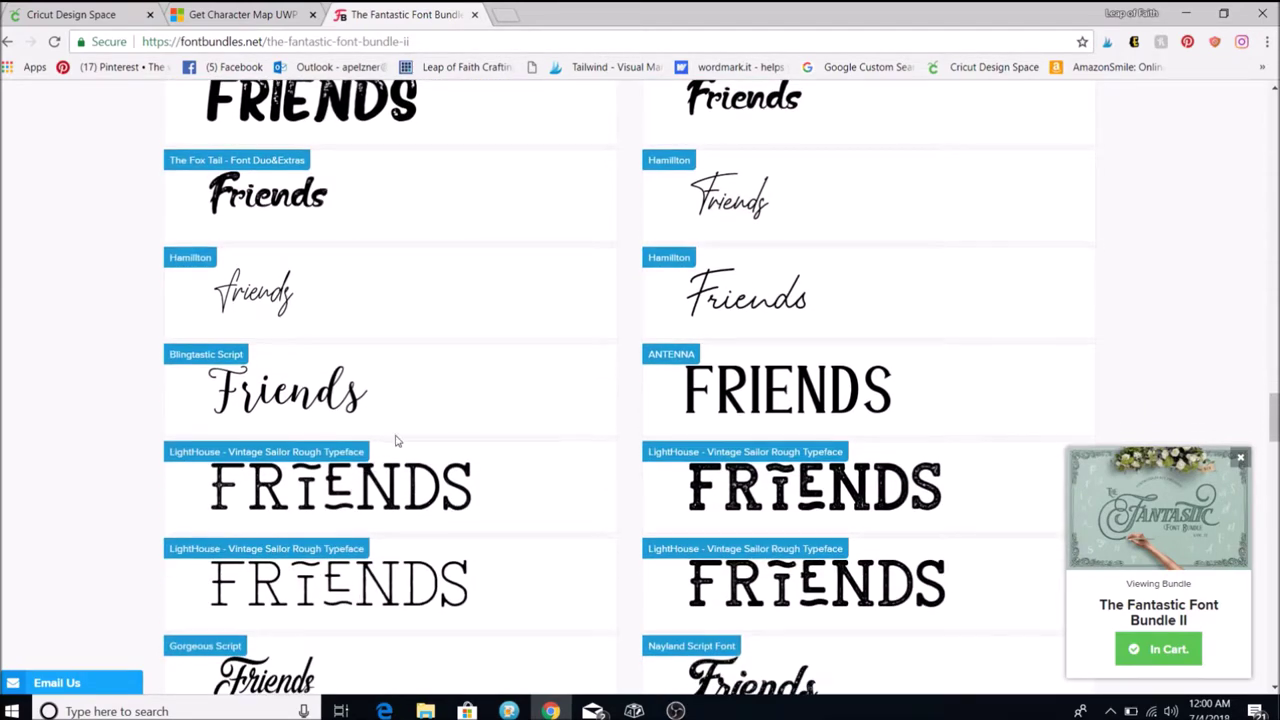
Return to Cricut Design Space, add the text "Friends" and move it up to about X 1.26, Y 1.72.
scroll(399, 441, down, 2)
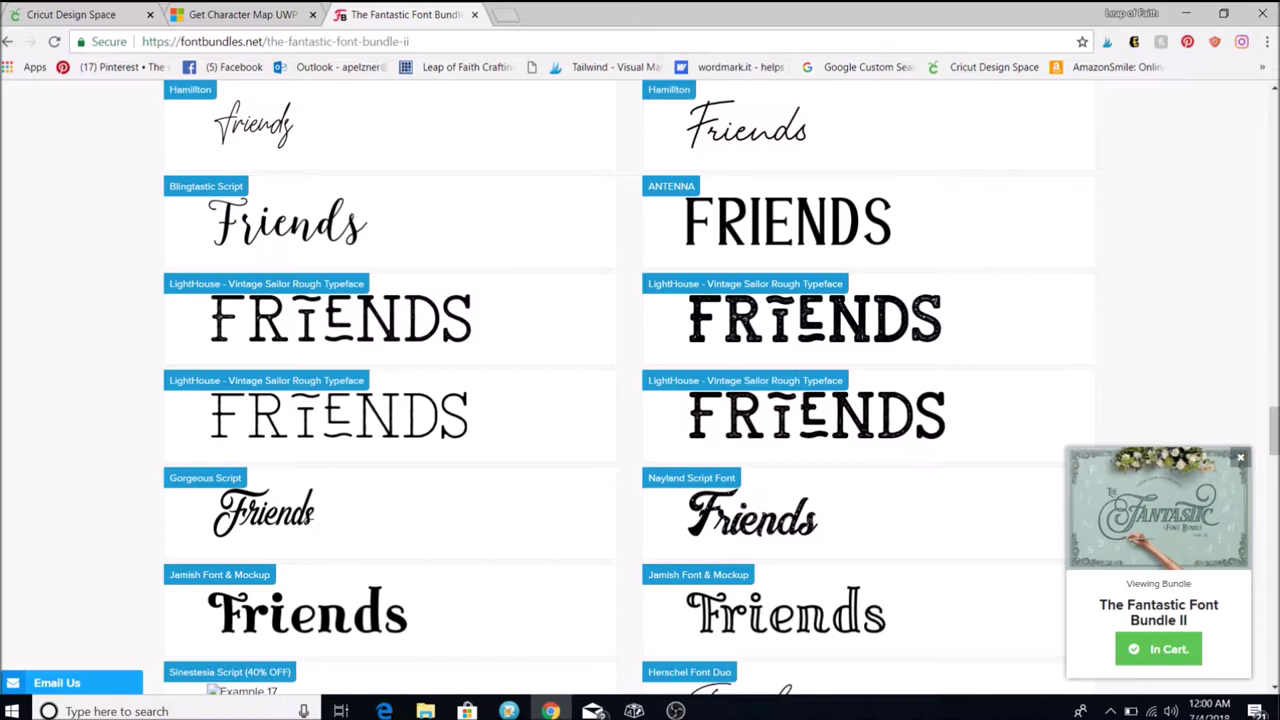
click(45, 14)
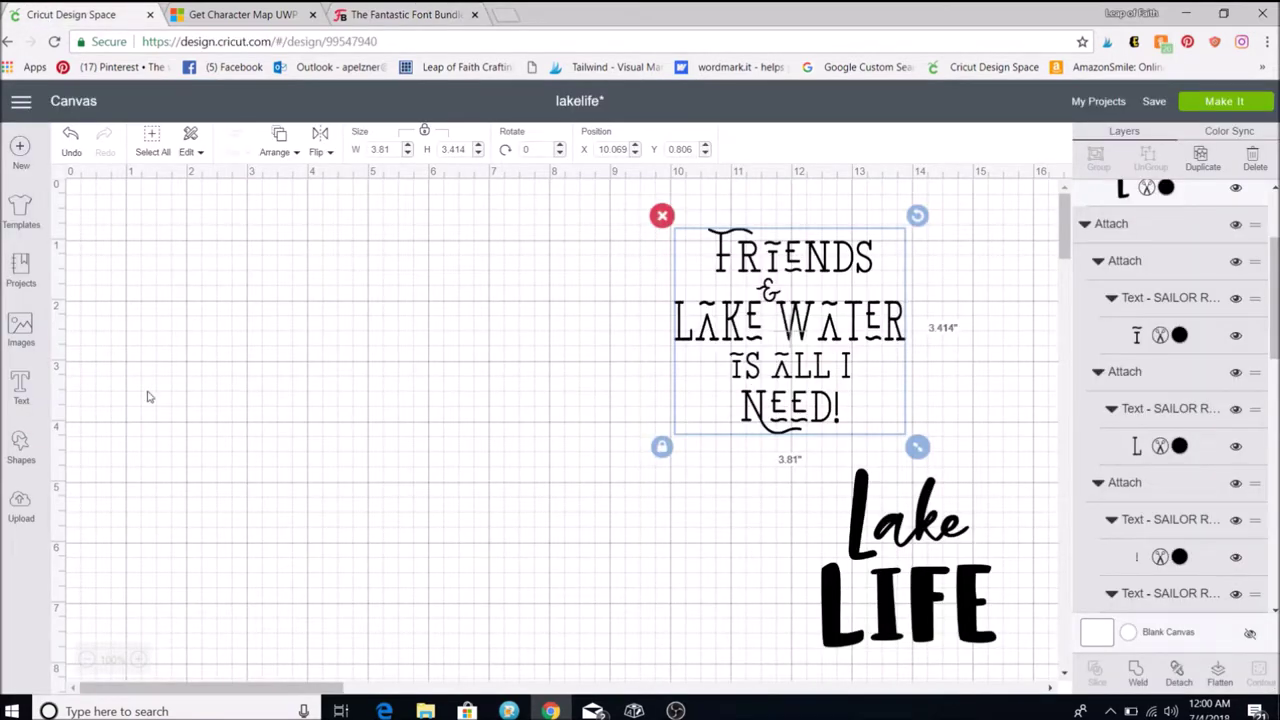
click(203, 377)
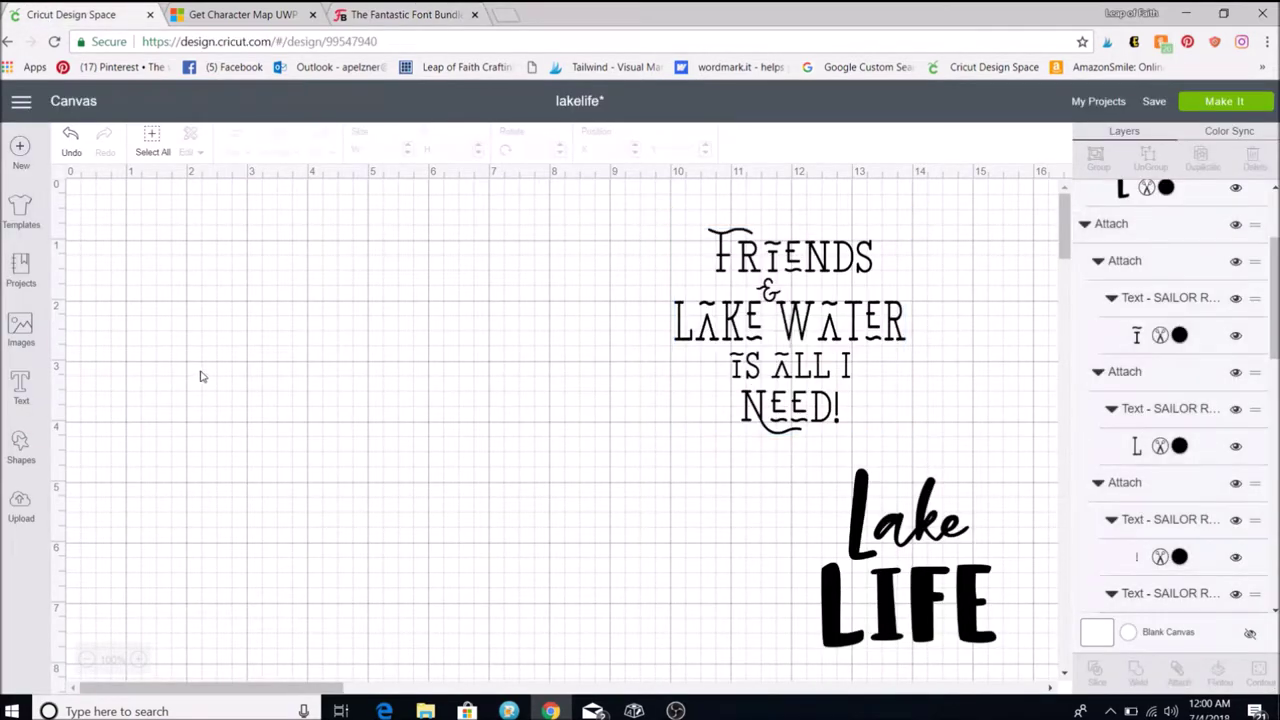
click(21, 390)
text(Fi)
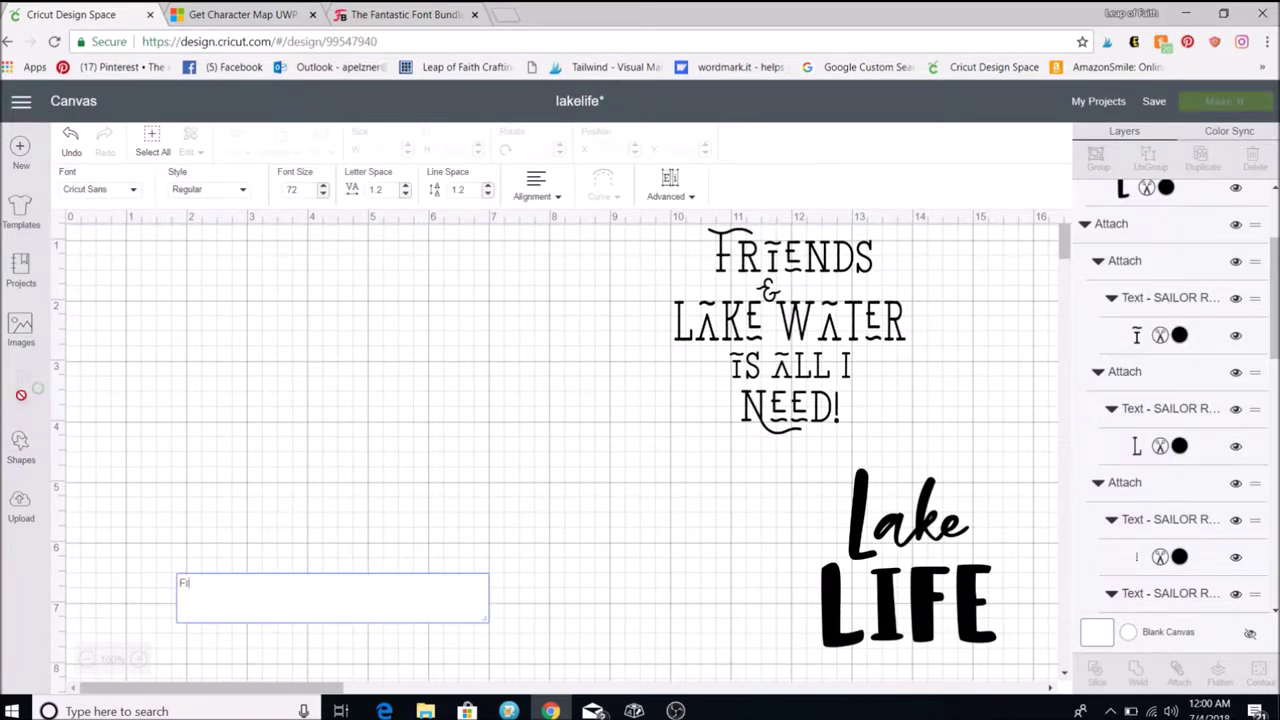
click(206, 477)
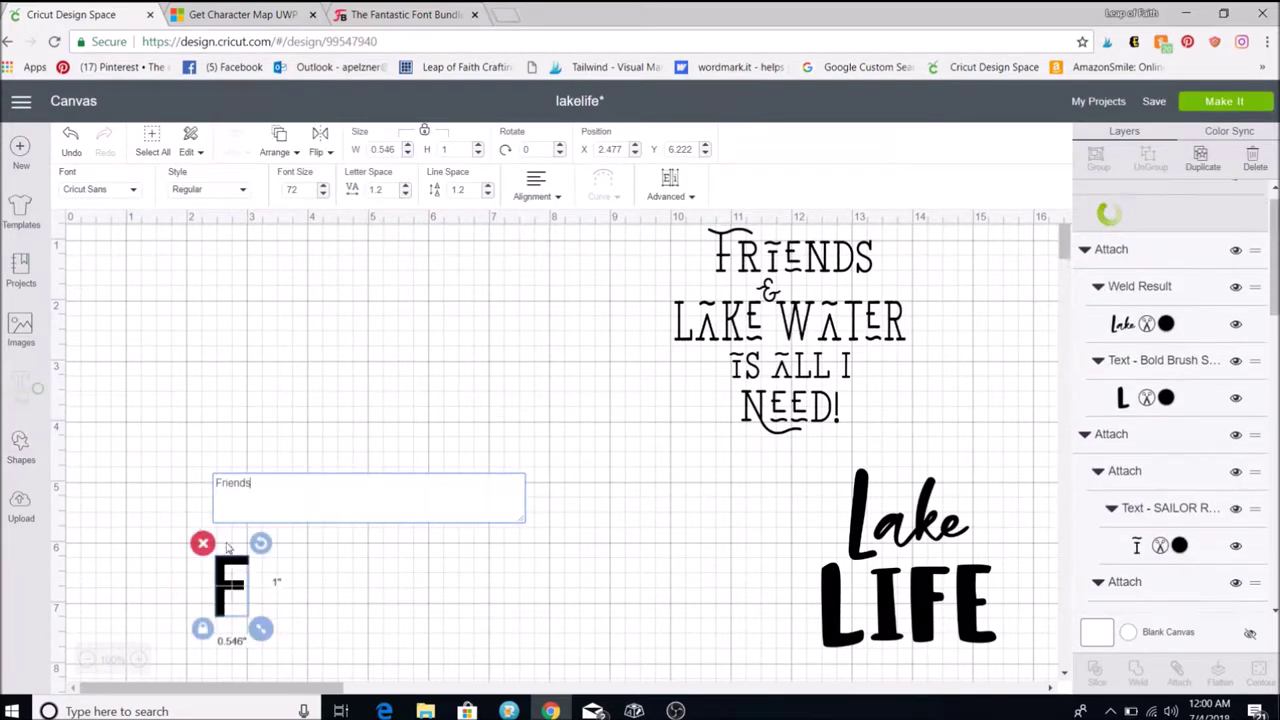
drag(232, 586, 157, 299)
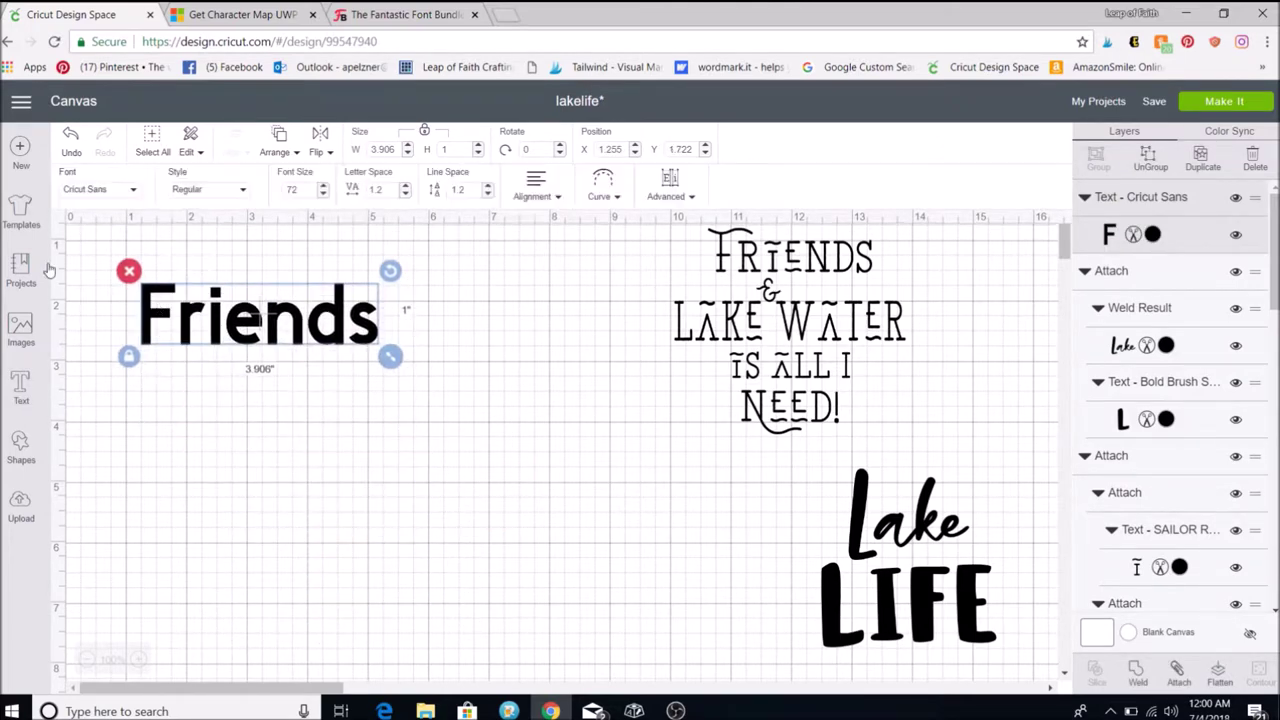
Search the fonts for "sailor" and set the "Friends" text to SAILOR ROUGH Thin.
click(135, 198)
click(679, 154)
text(S)
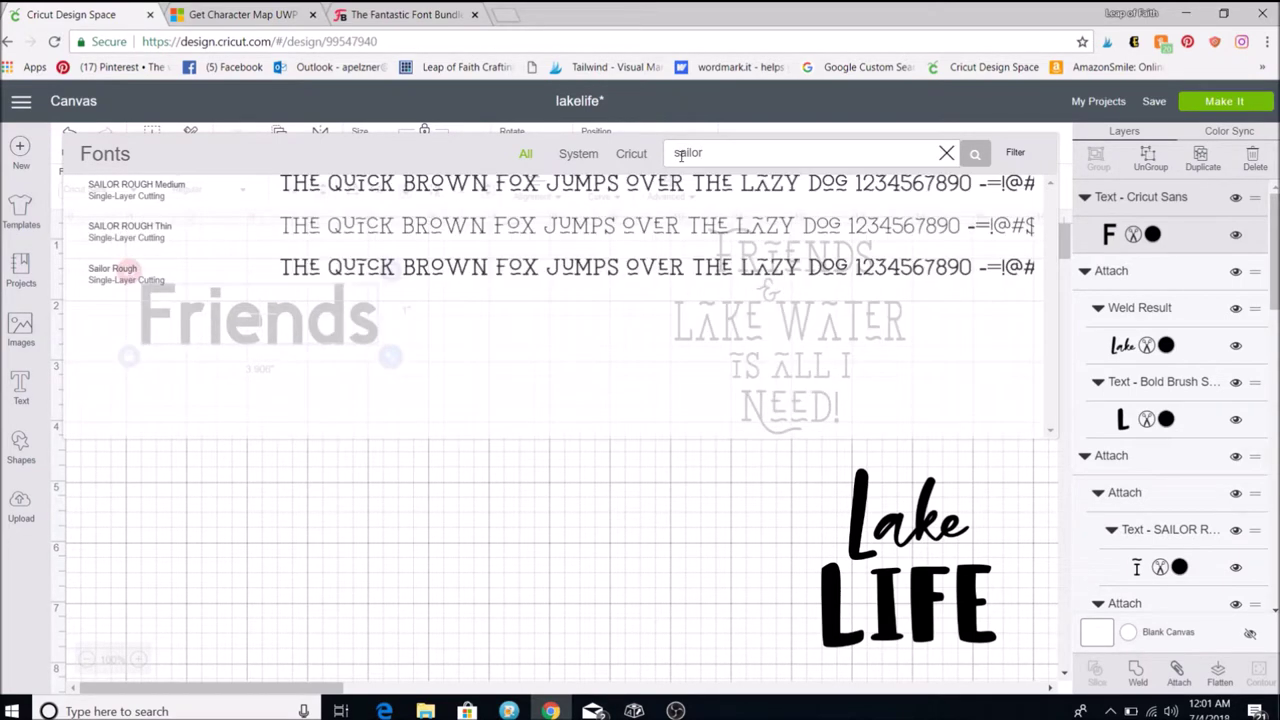
click(141, 236)
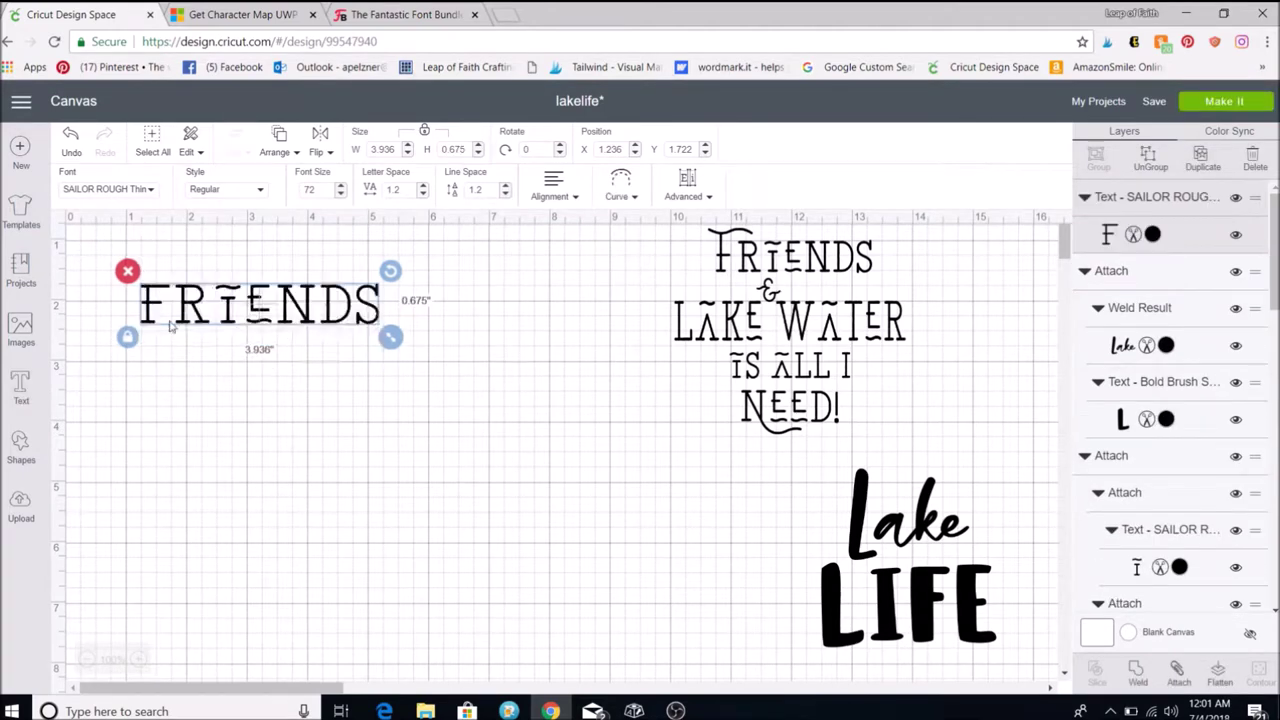
click(232, 392)
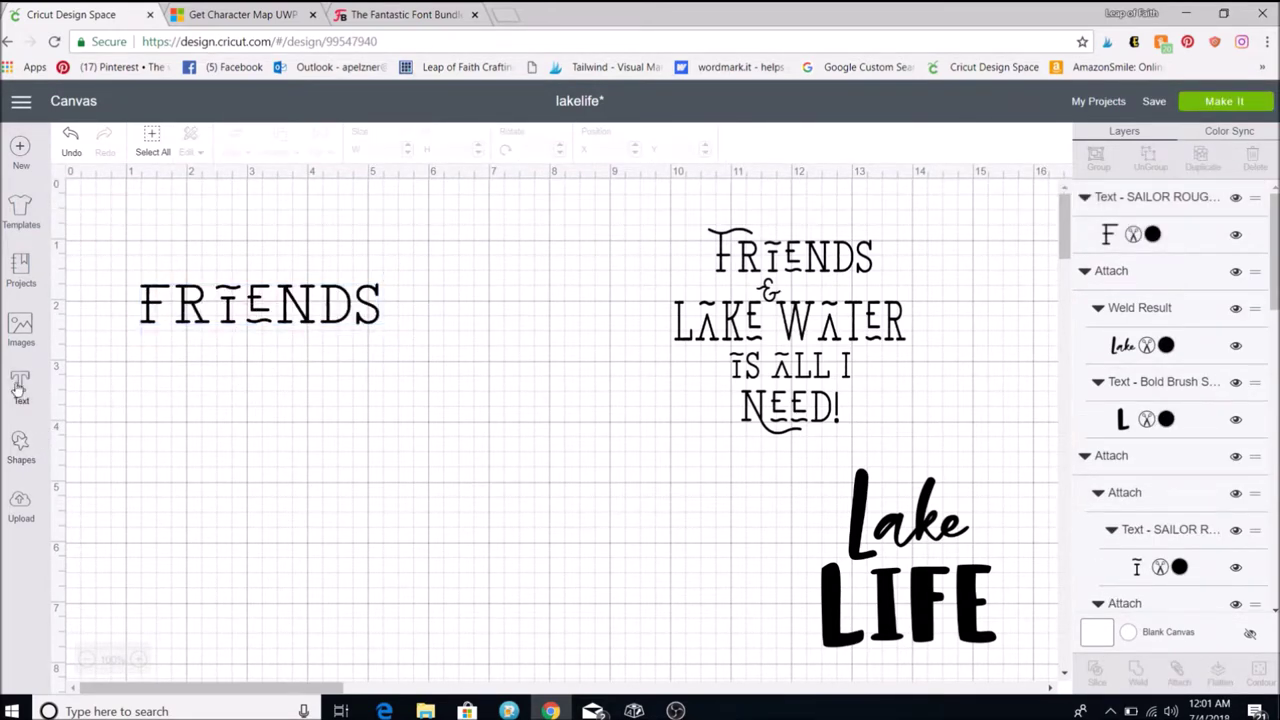
Add a separate "&" text and place it below "Friends".
click(20, 388)
text(&)
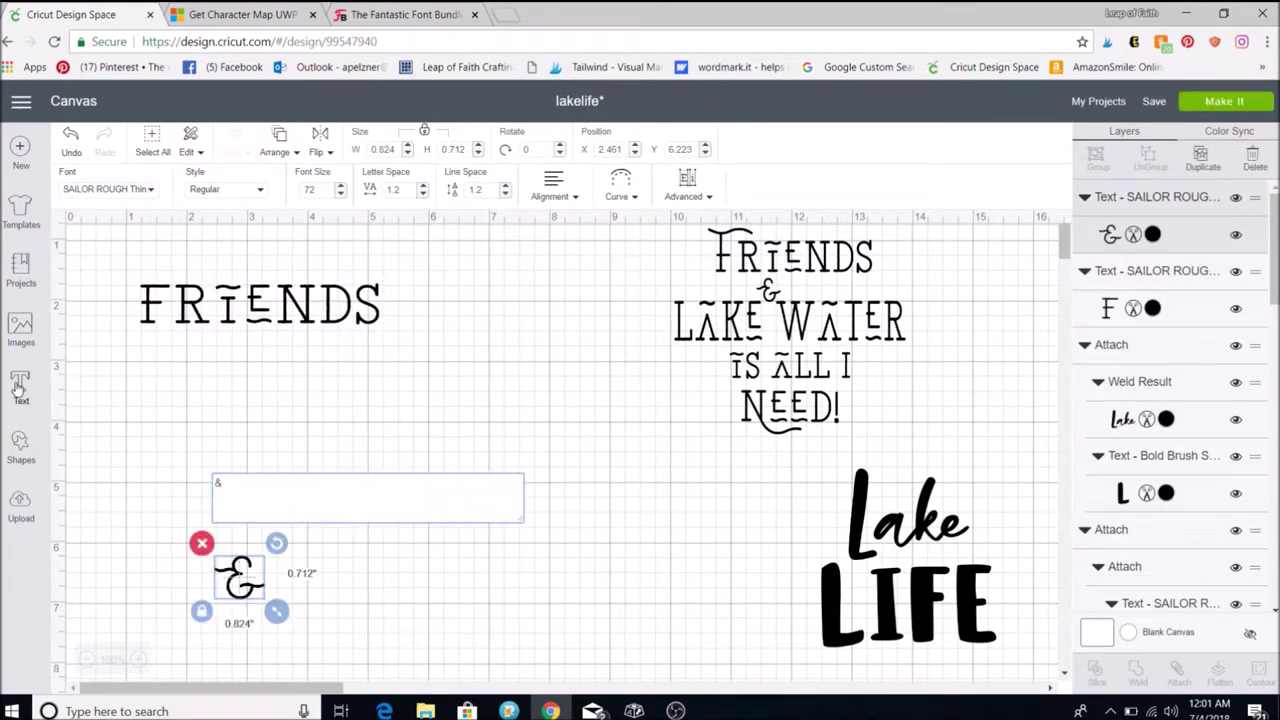
drag(240, 578, 193, 398)
click(294, 478)
Add a separate "Lake Water" text and place it below the "&".
click(20, 388)
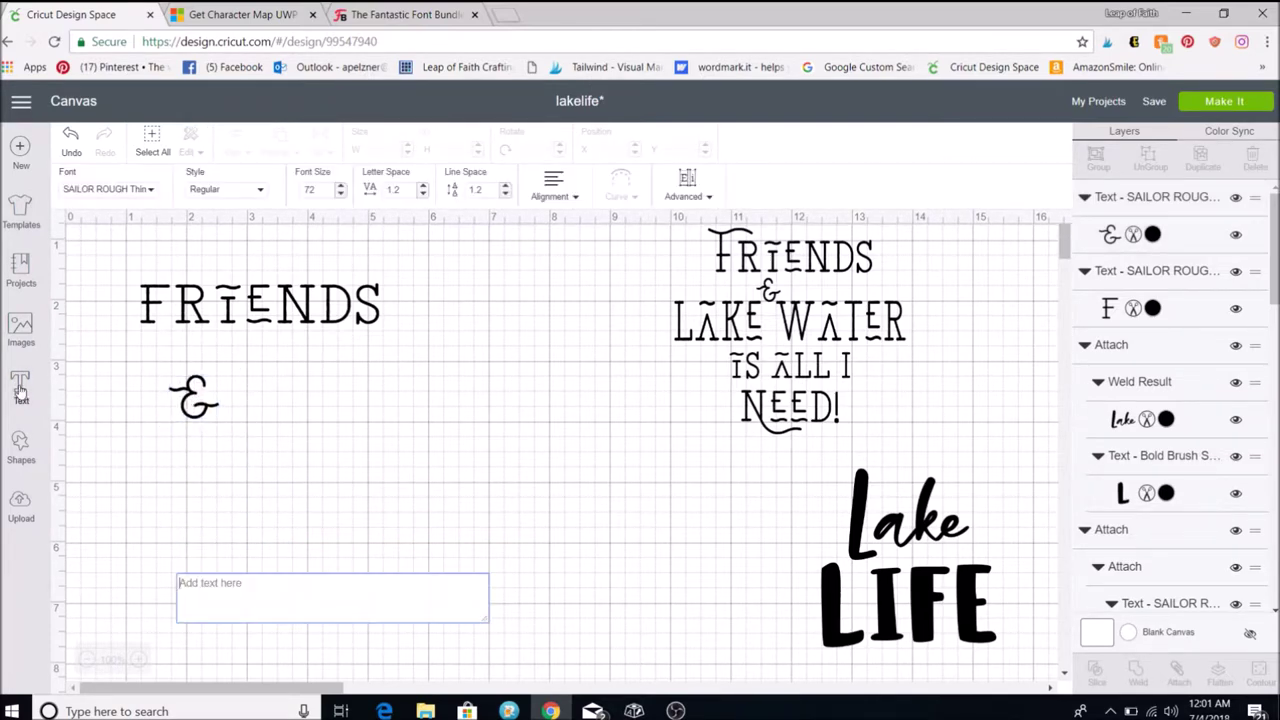
text(Lake Wa)
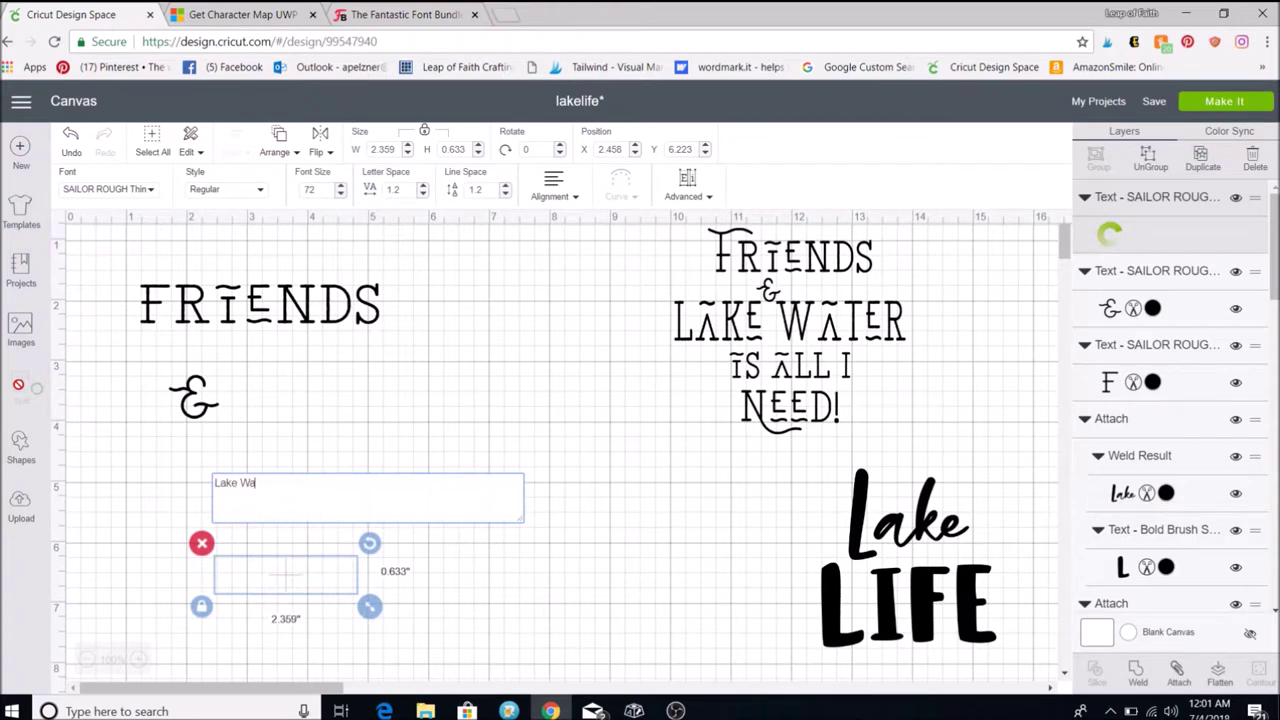
text(ter)
drag(300, 571, 307, 462)
click(271, 406)
Add a separate text reading "are all I" below "Lake Water".
click(20, 380)
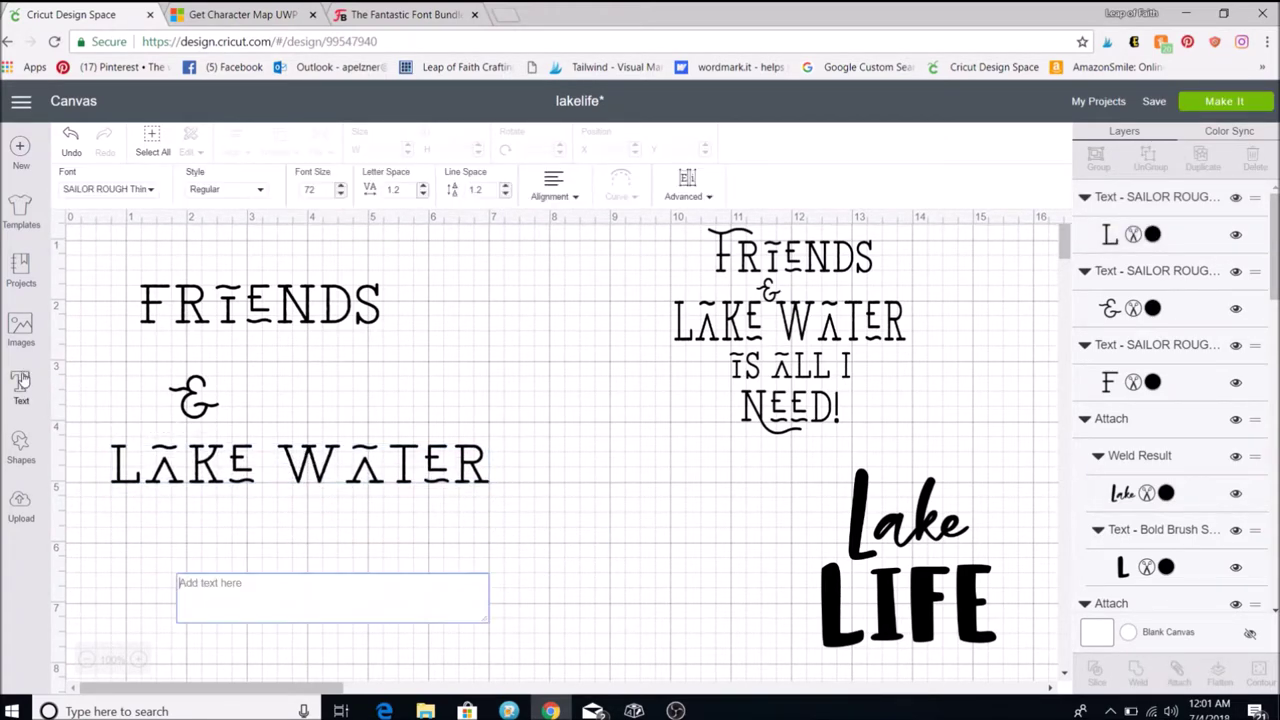
text(are)
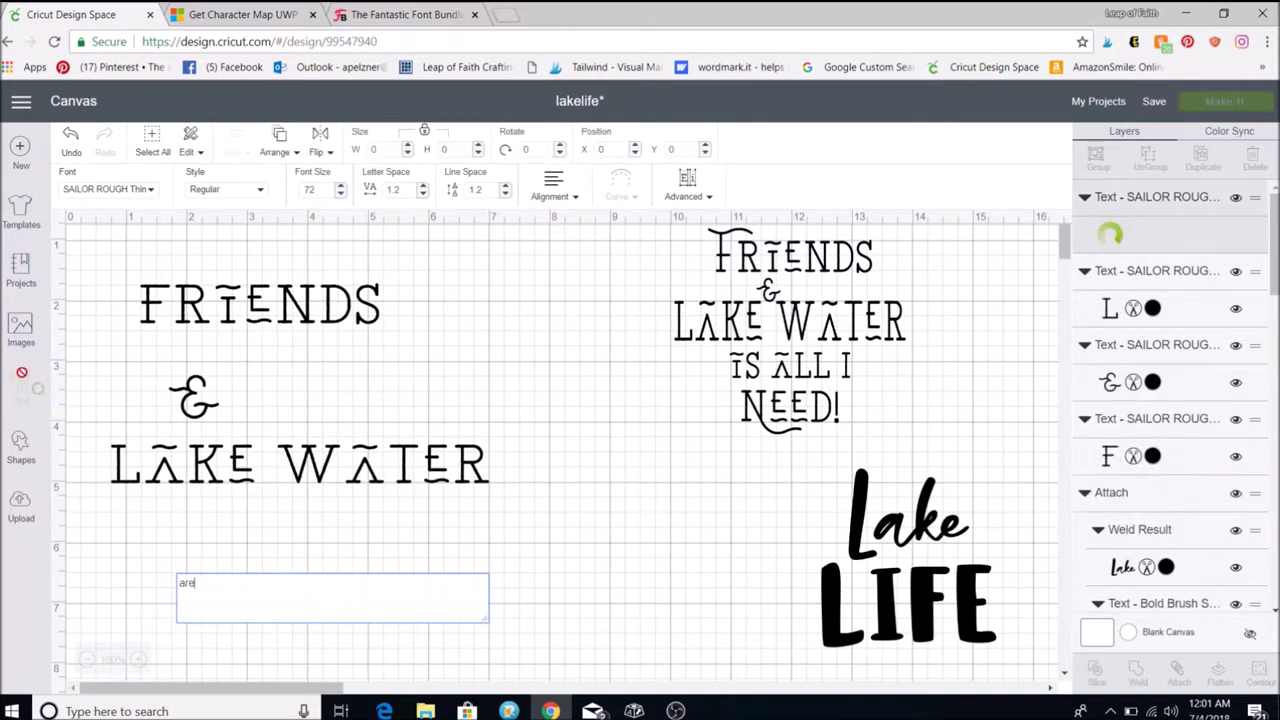
text( all i)
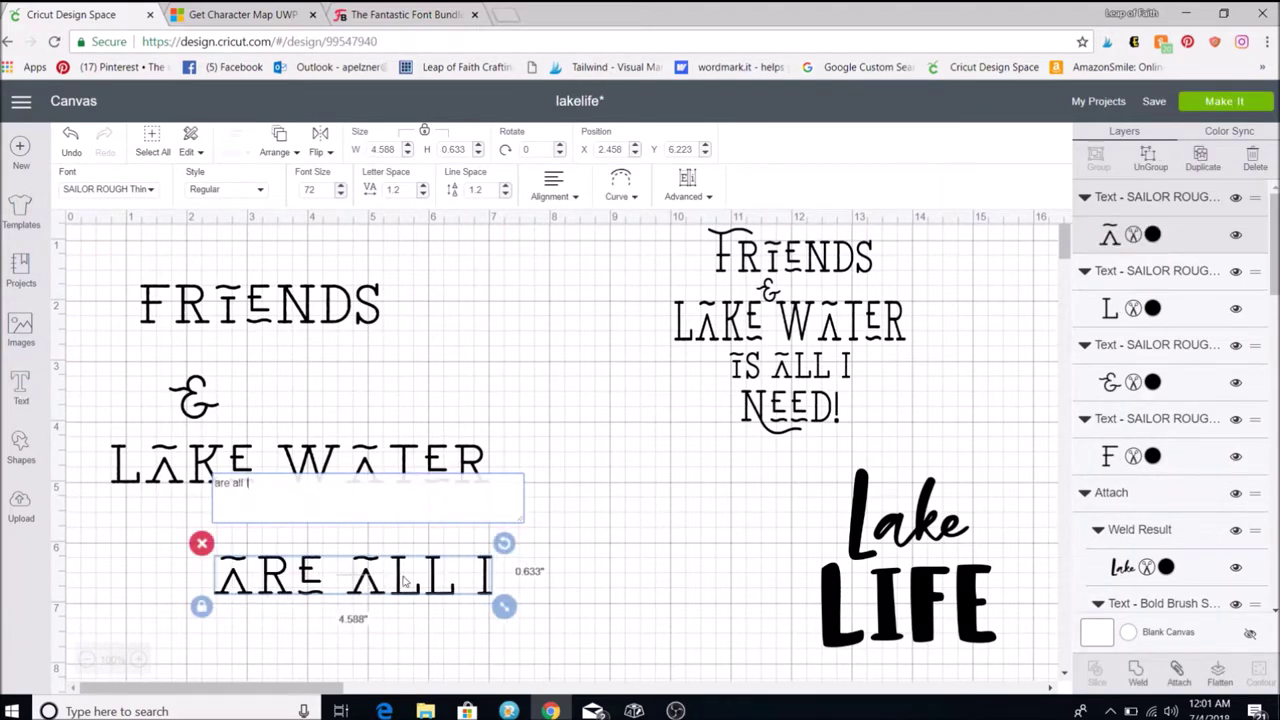
Add a separate "Need!" text and place it as the last line, below "are all I".
click(40, 398)
text(Need)
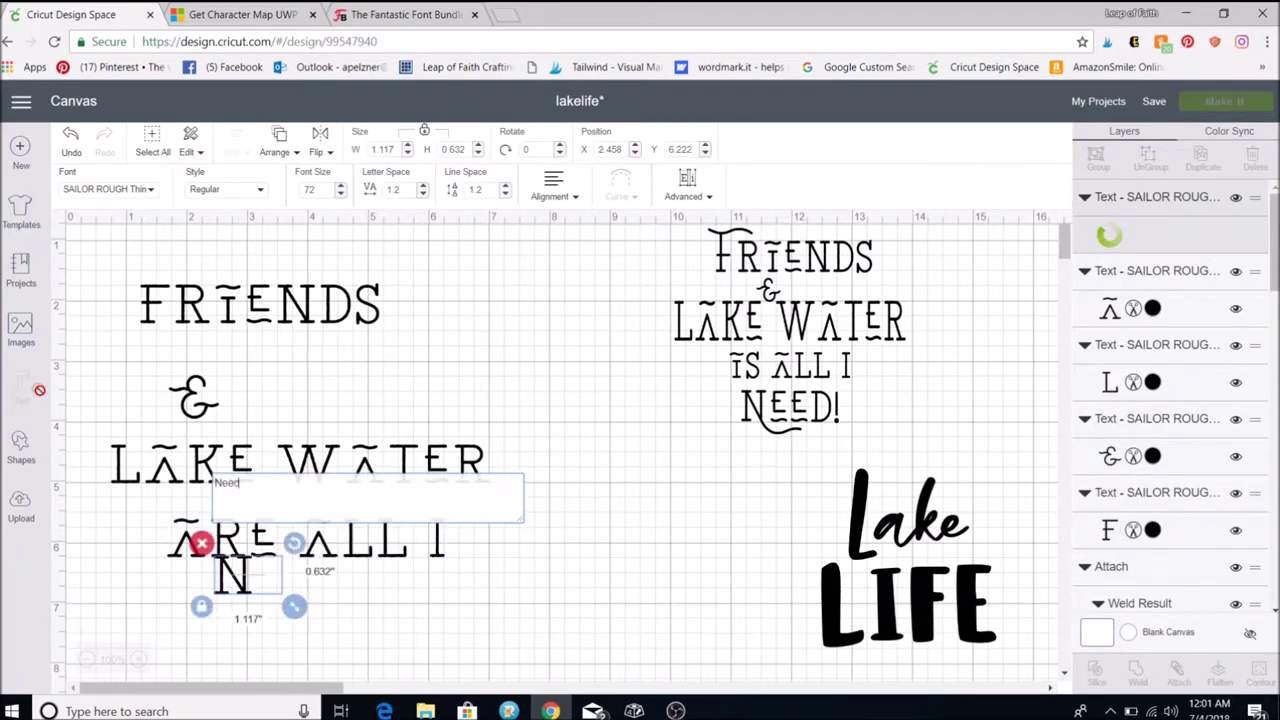
text(!)
drag(280, 560, 252, 600)
Center the "&" roughly under "Friends" and move "Lake Water", "are all I" and "Need!" up so the lines stack closely.
drag(212, 410, 270, 381)
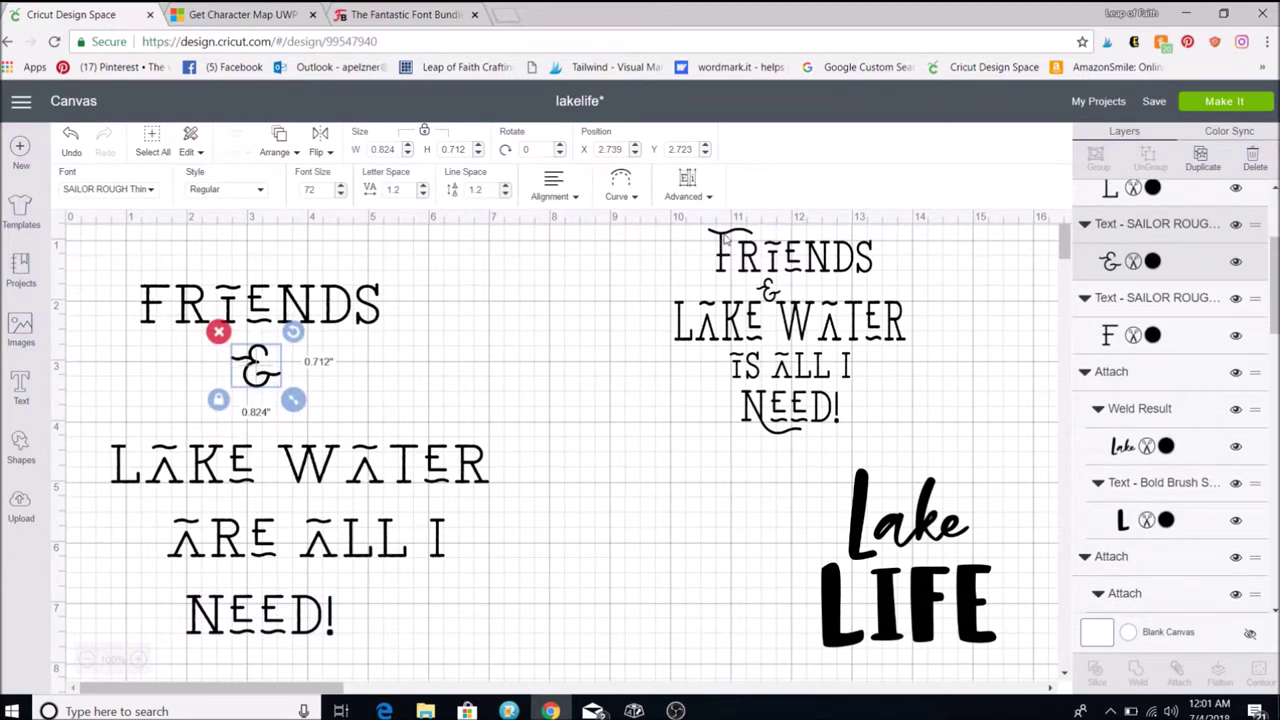
click(450, 319)
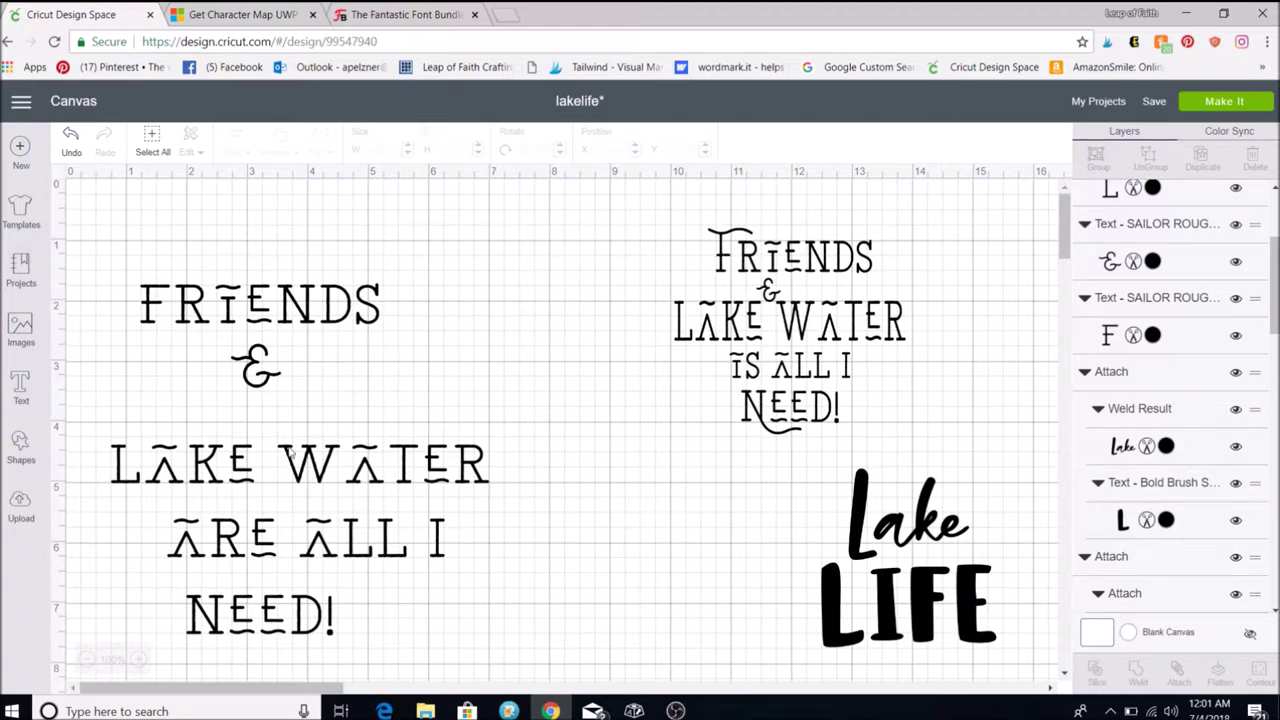
drag(291, 461, 291, 413)
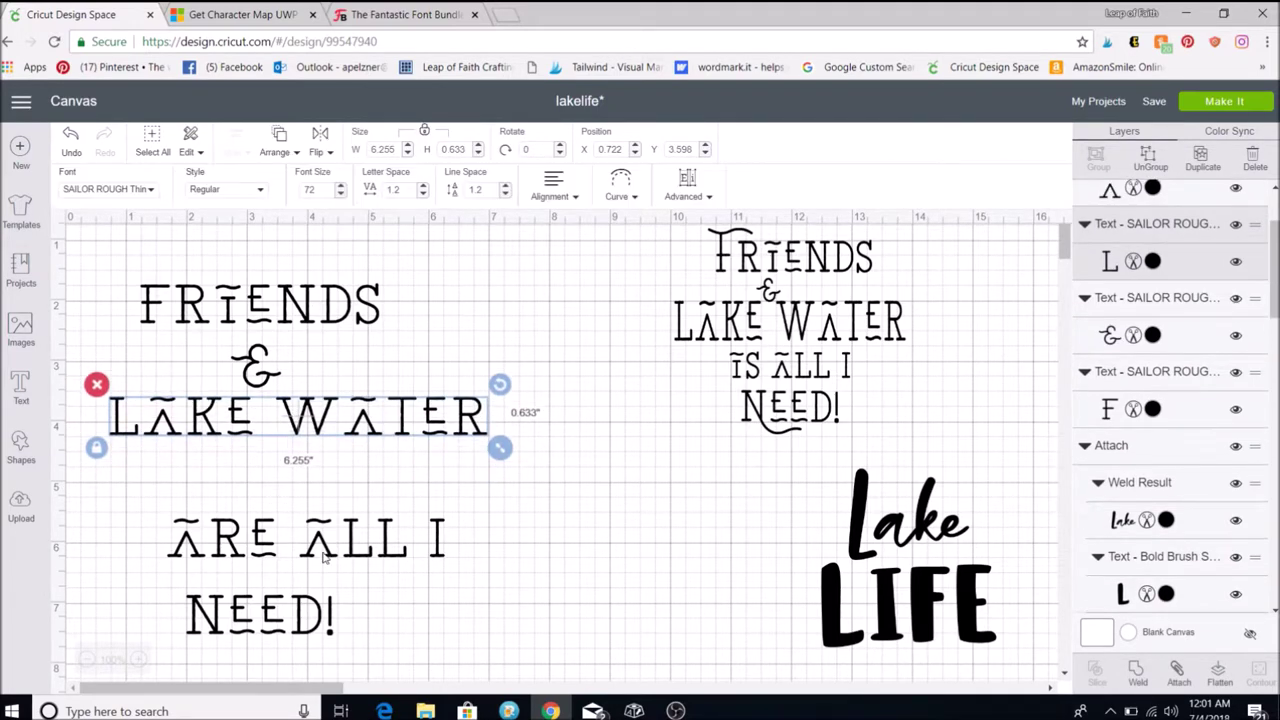
drag(322, 540, 322, 468)
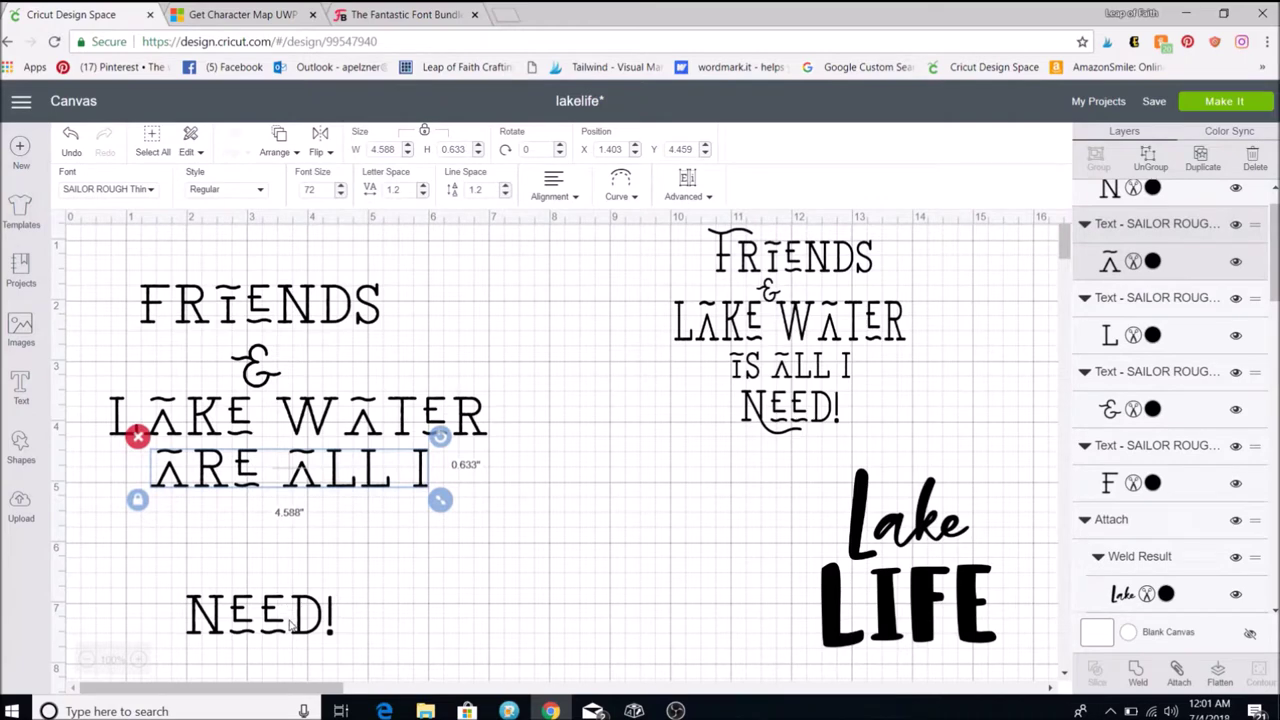
click(290, 598)
click(296, 605)
click(245, 608)
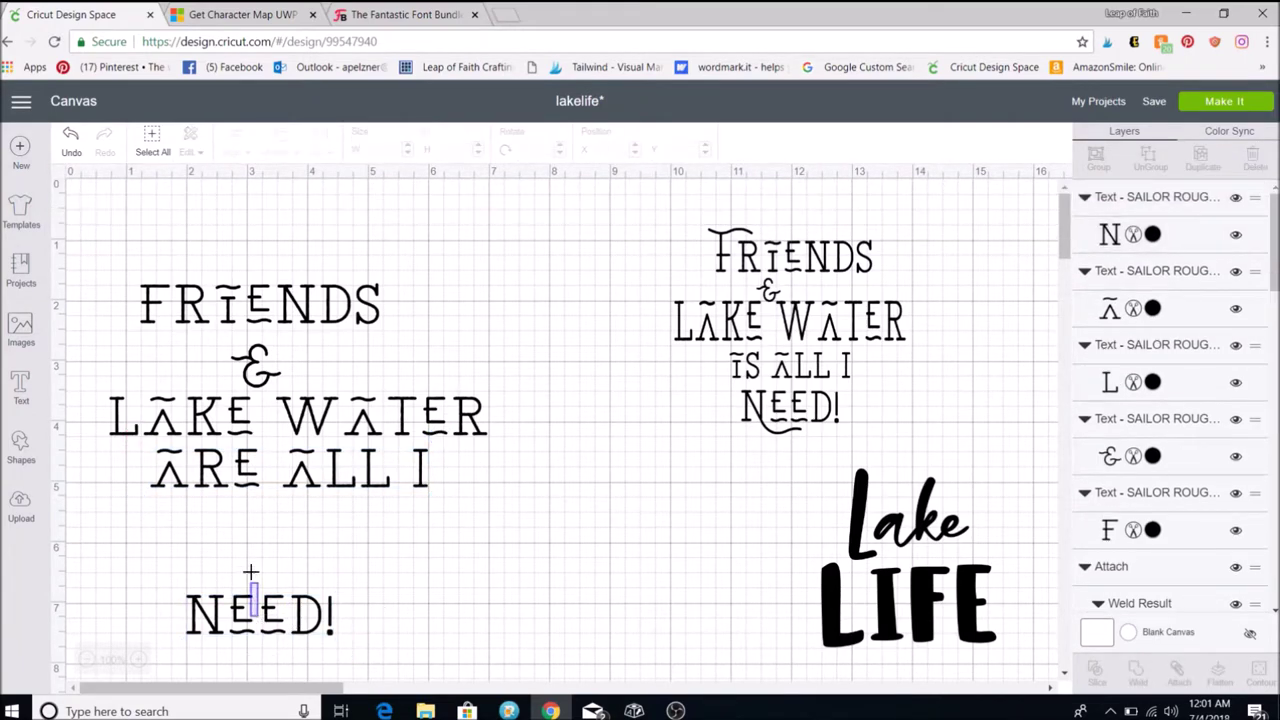
drag(318, 628, 340, 543)
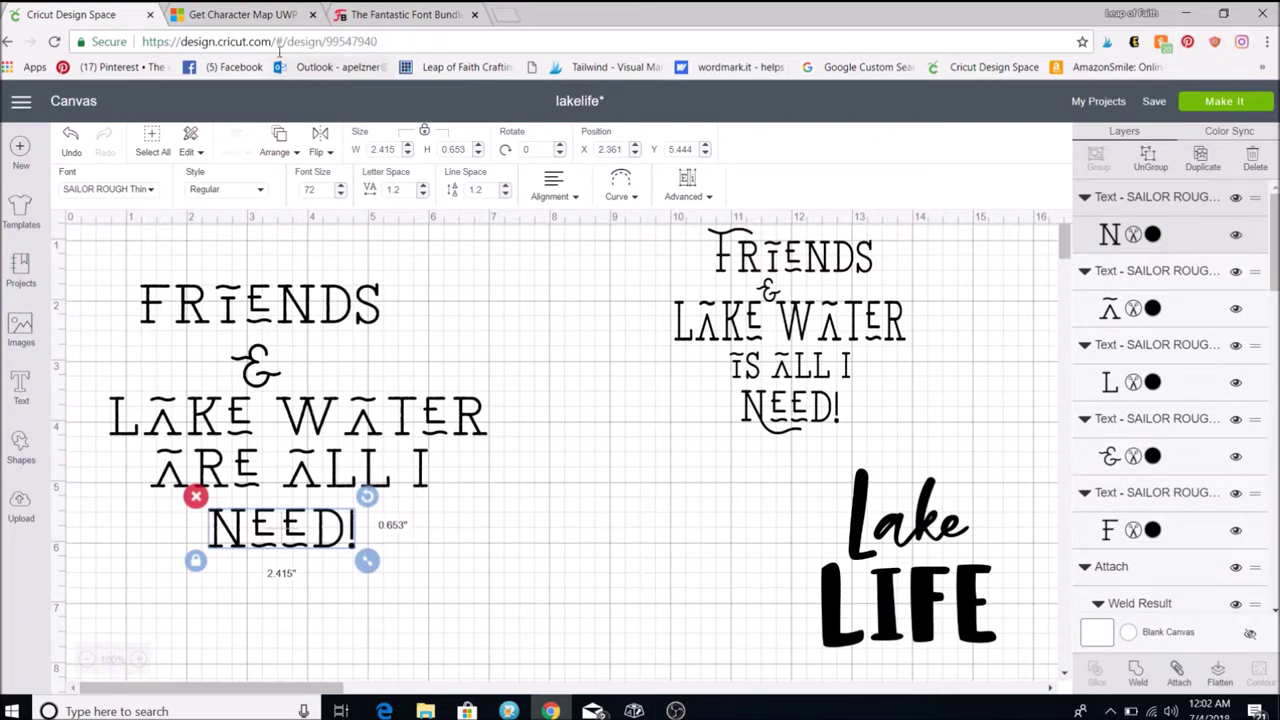
Examine the Character Map UWP page in the Microsoft Store, close it and return to Cricut Design Space.
click(262, 16)
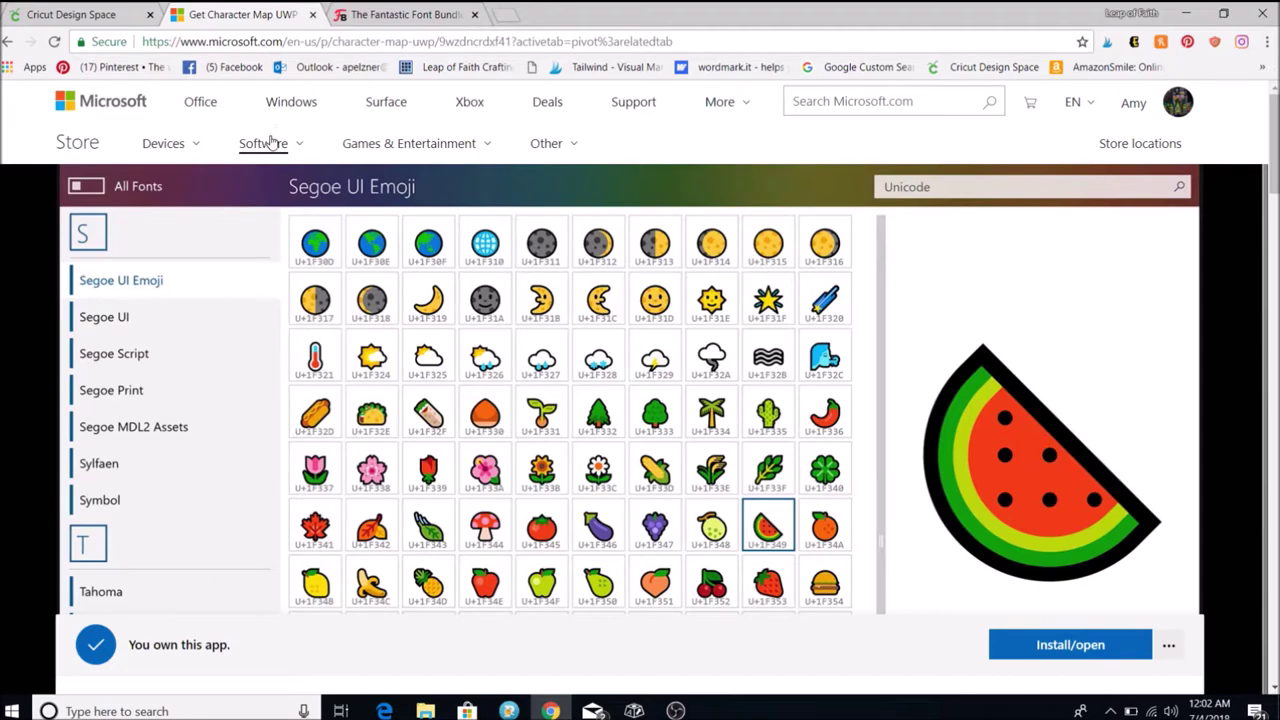
scroll(234, 309, down, 5)
scroll(260, 347, down, 3)
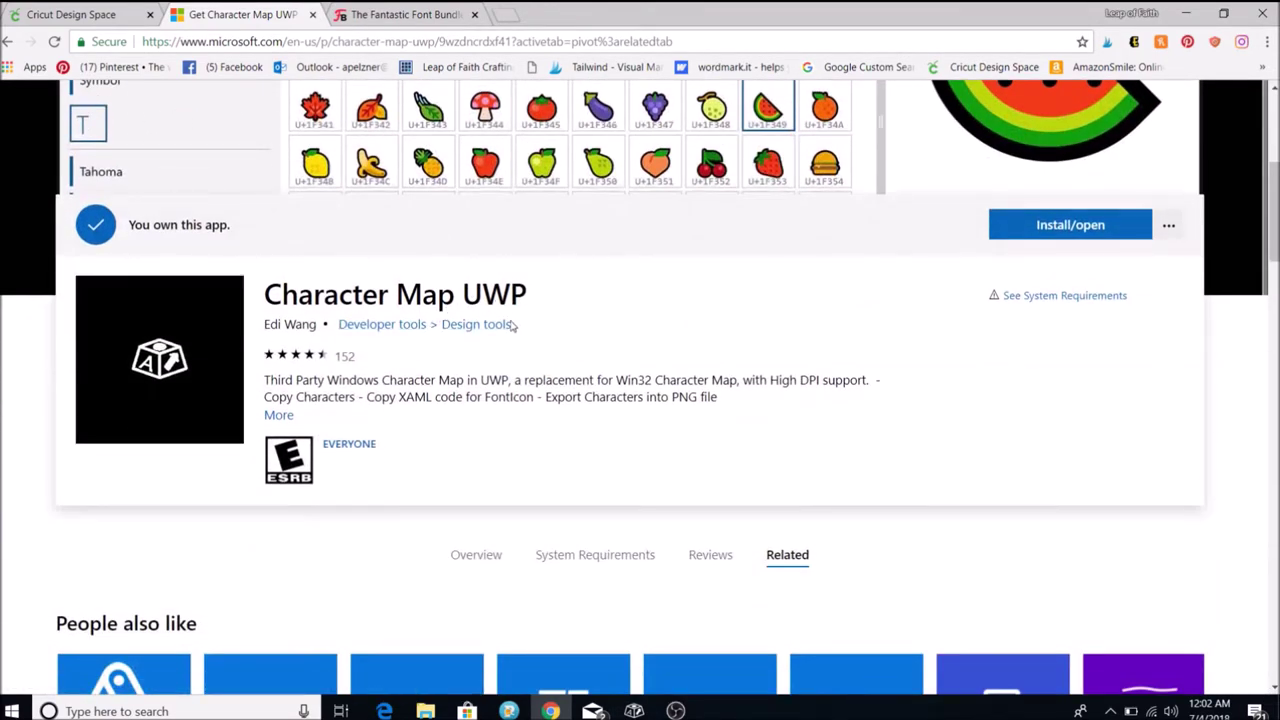
scroll(454, 457, down, 1)
scroll(454, 451, up, 4)
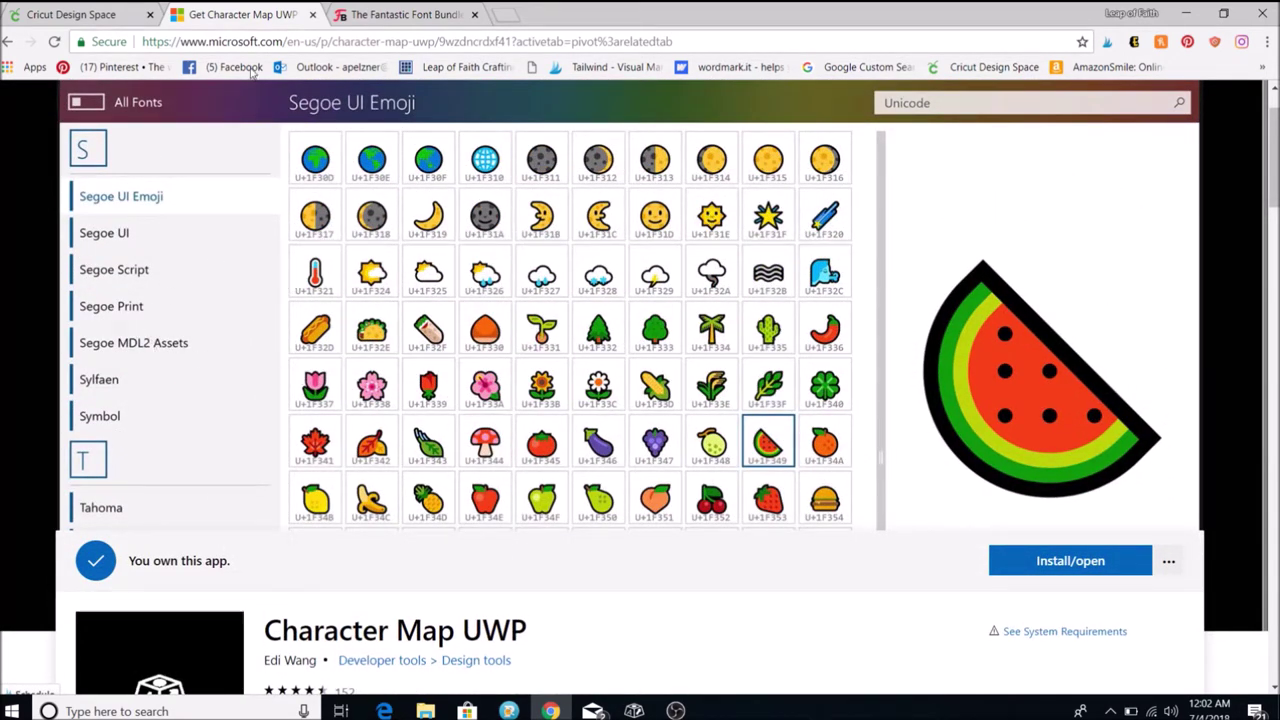
click(312, 14)
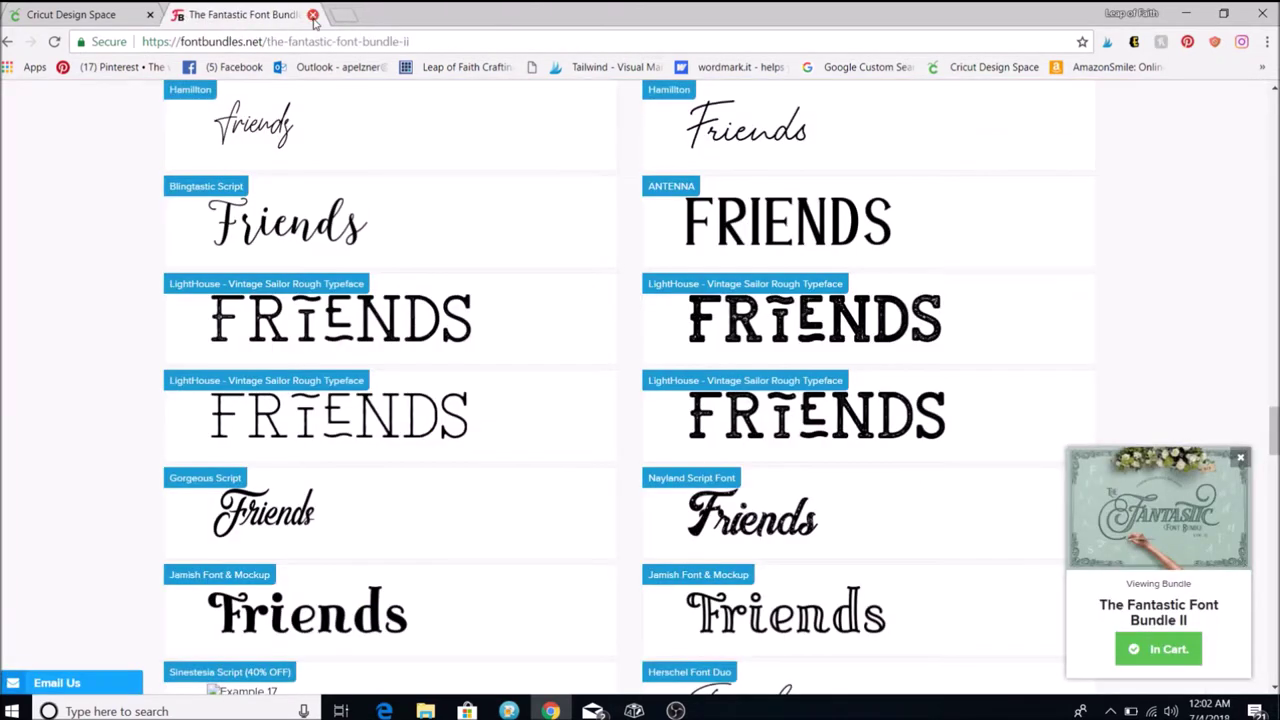
click(92, 16)
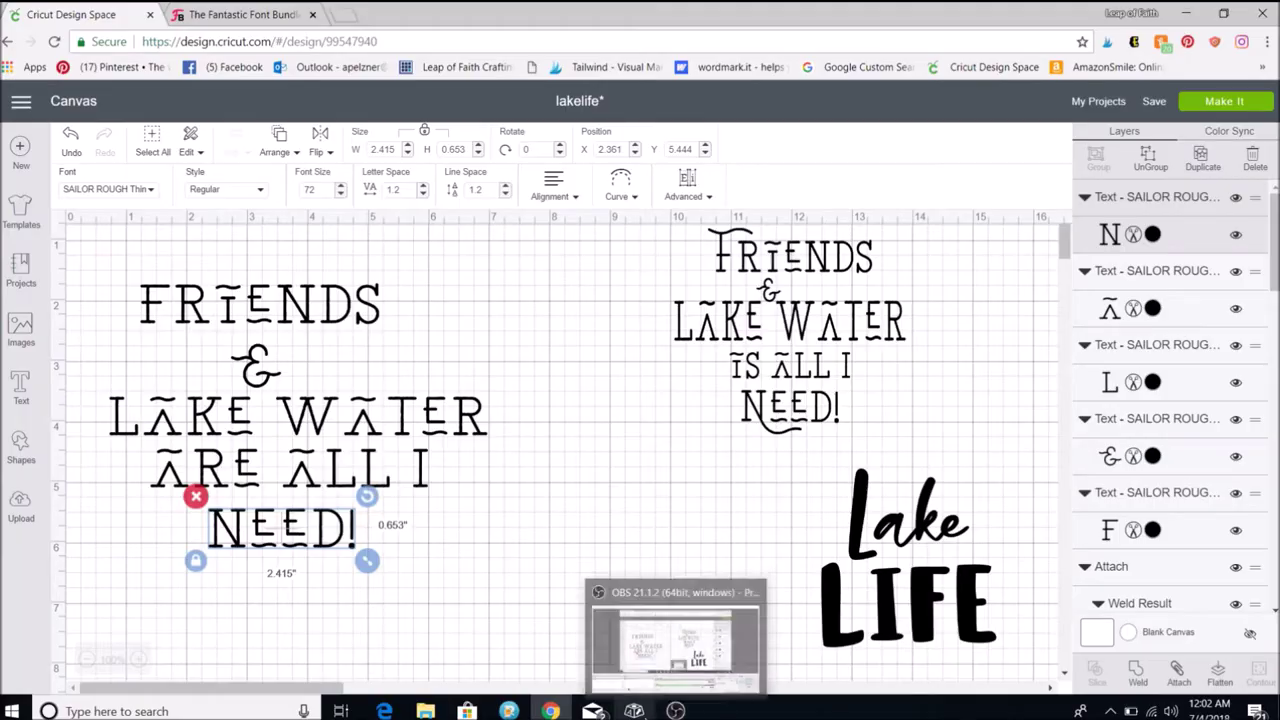
Switch to Character Map and copy the swash F glyph (U+F022) of the SAILOR ROUGH font as text.
click(634, 711)
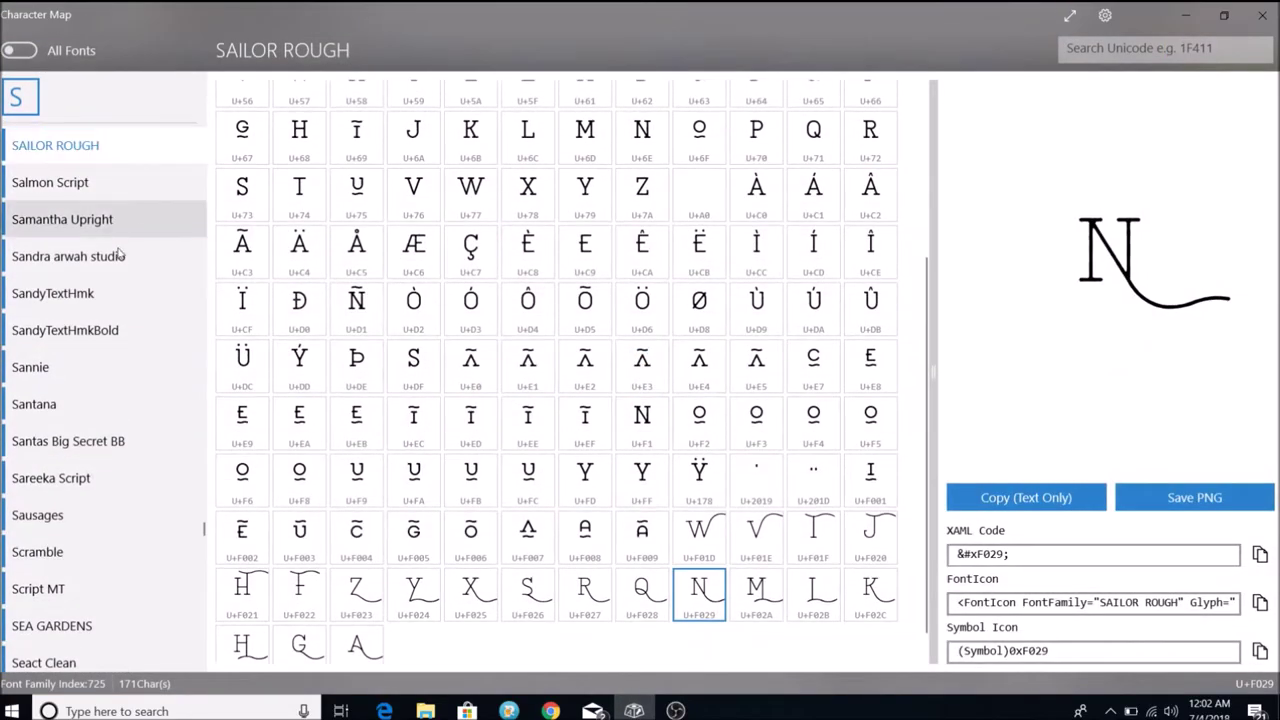
scroll(100, 290, down, 10)
scroll(110, 479, up, 10)
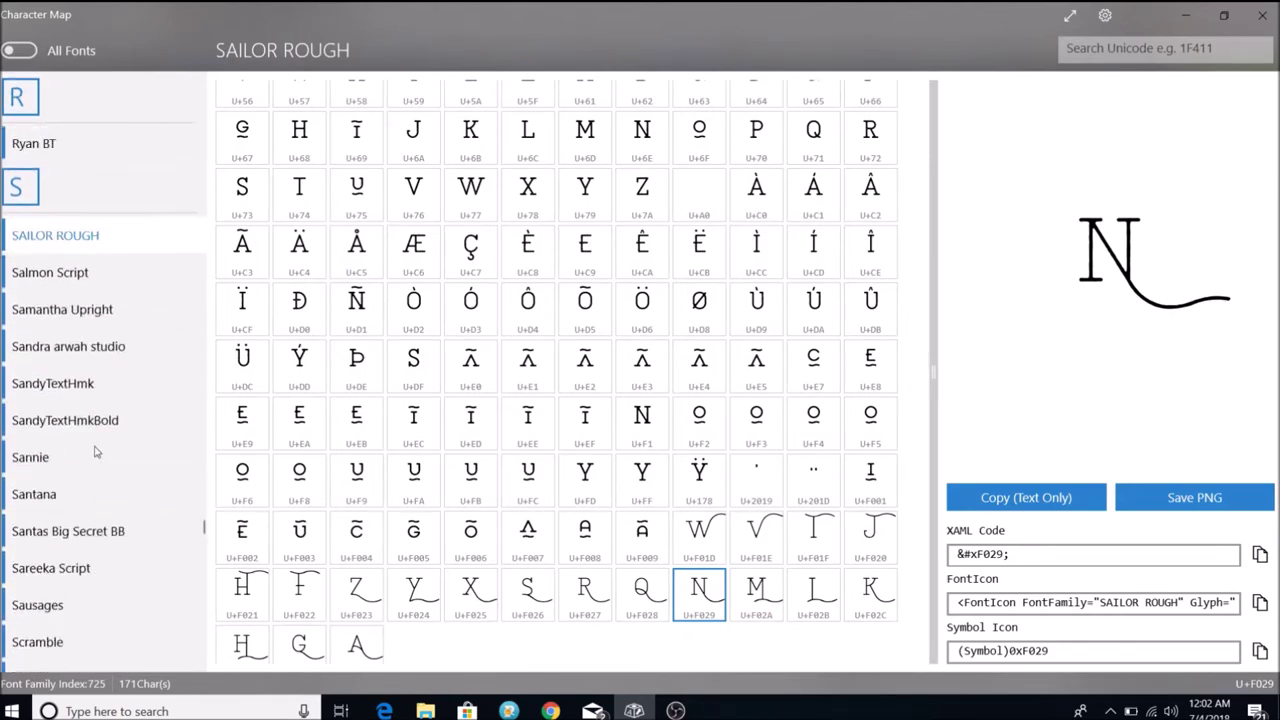
scroll(96, 440, up, 2)
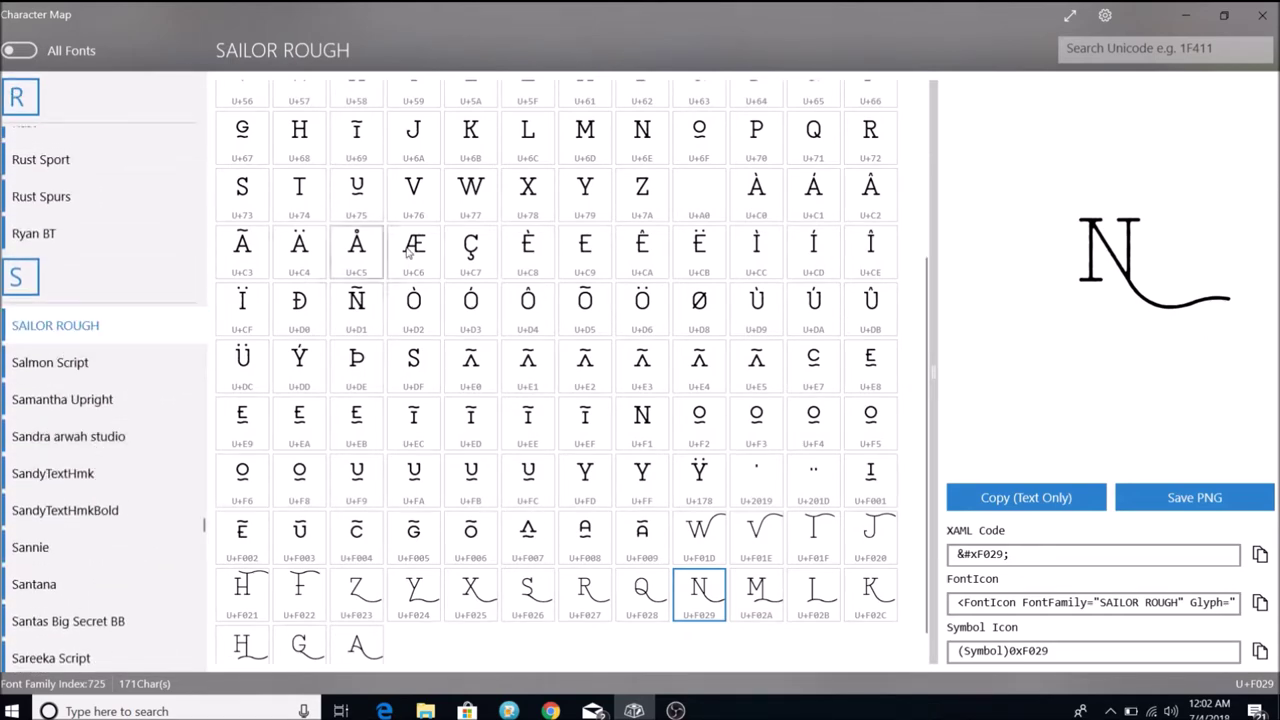
scroll(490, 530, down, 1)
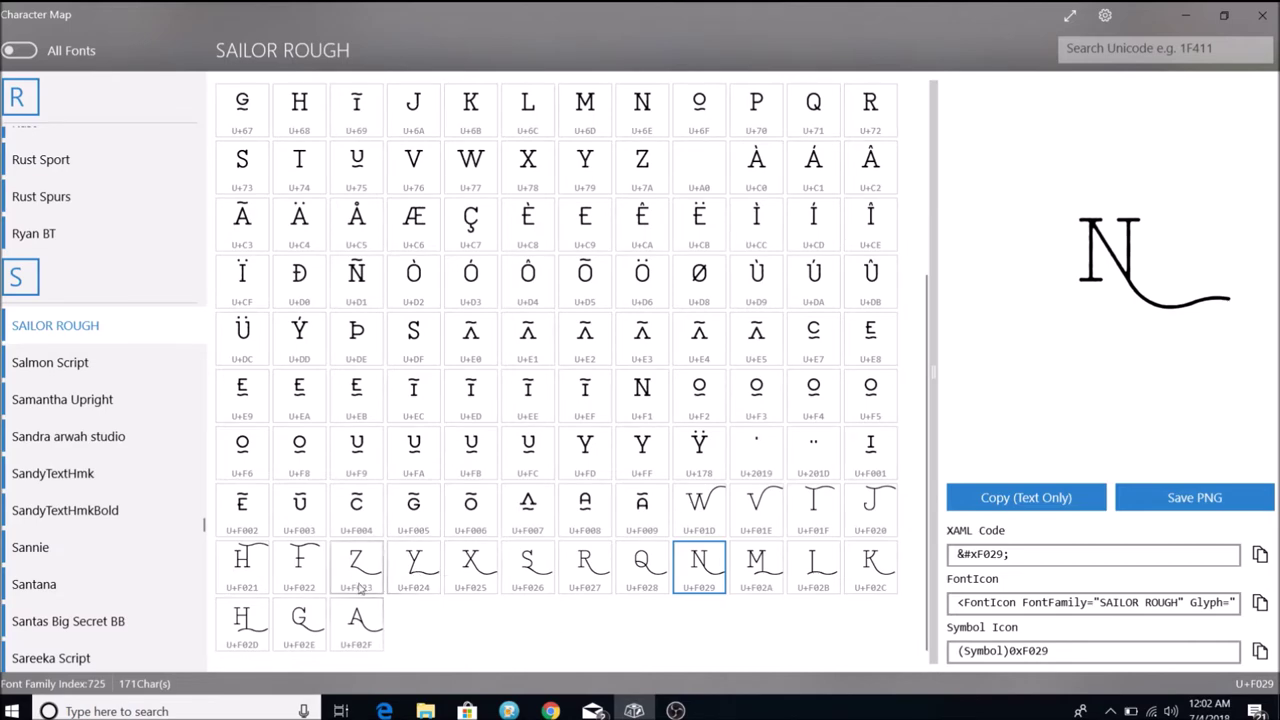
click(305, 567)
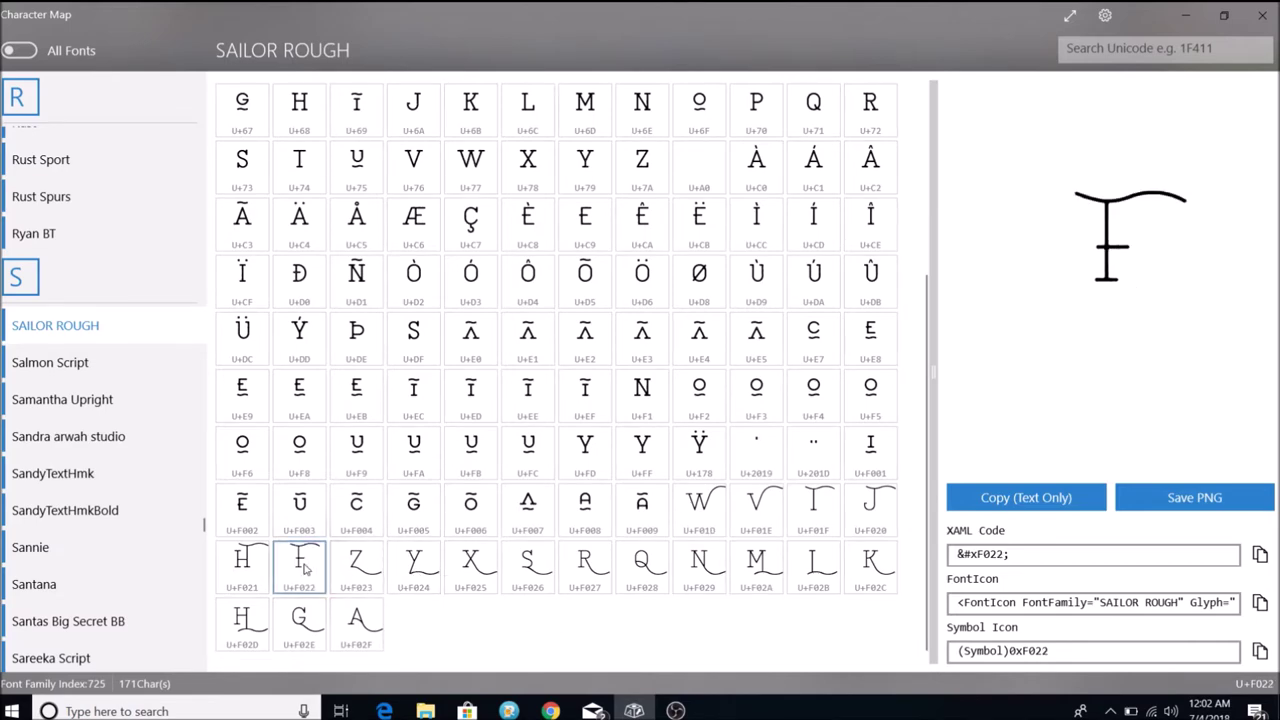
click(1023, 498)
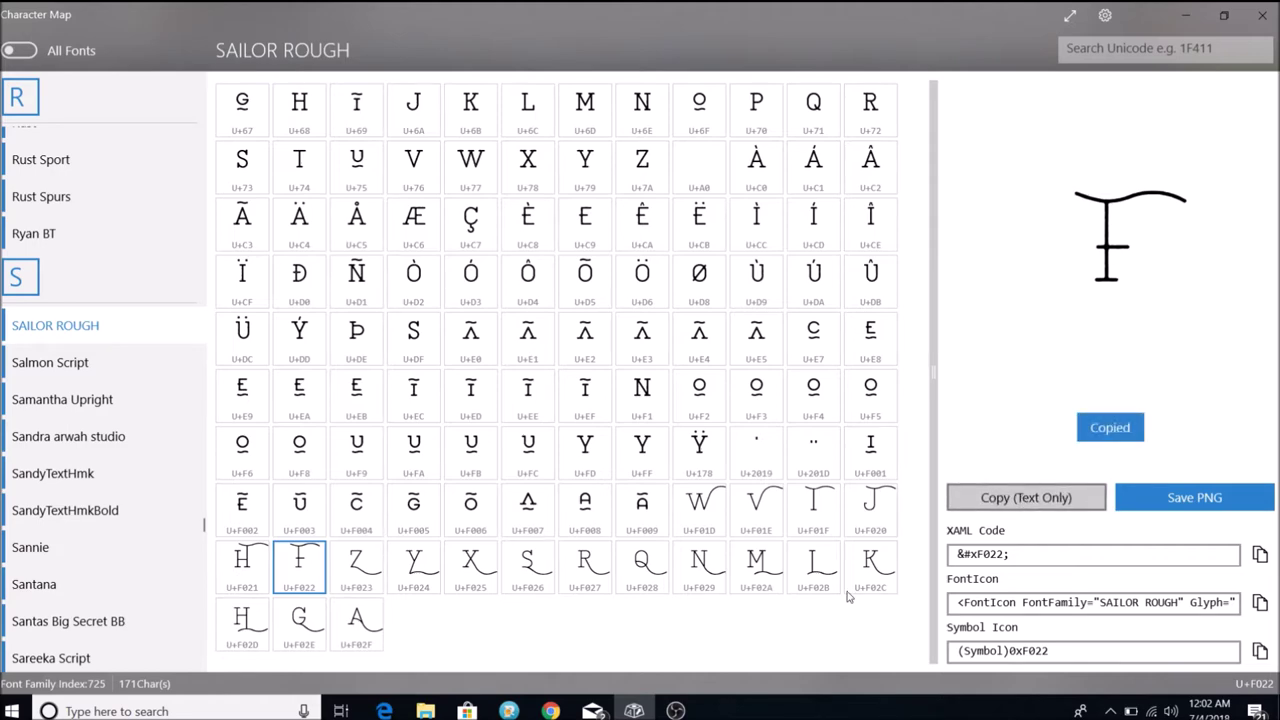
Return to Cricut Design Space and replace the F of "Friends" with the copied swash F glyph.
click(550, 711)
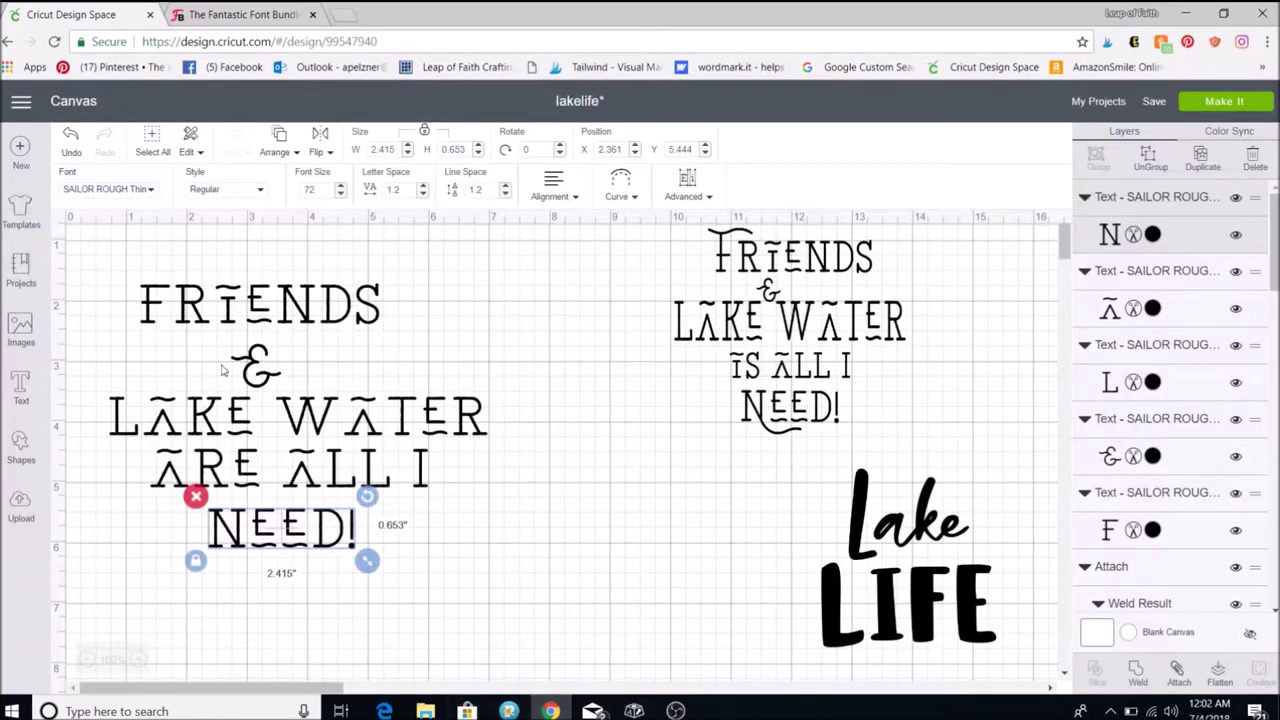
double_click(210, 305)
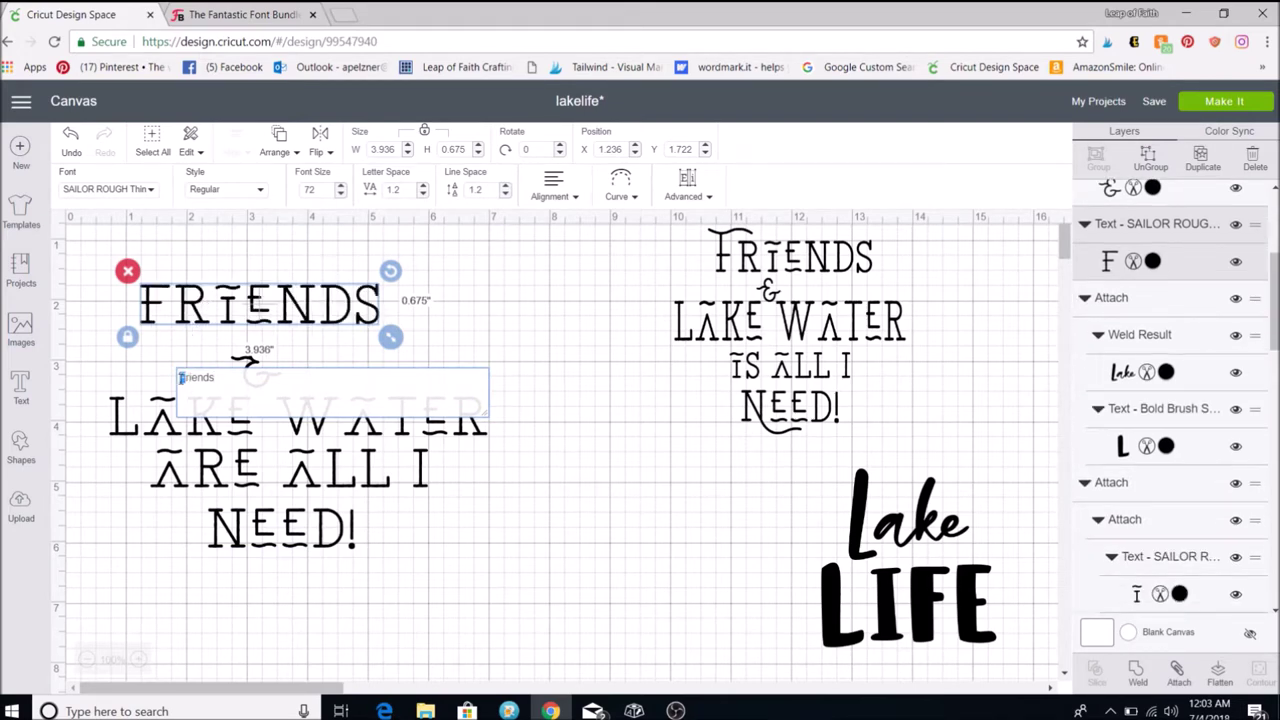
key(BackSpace)
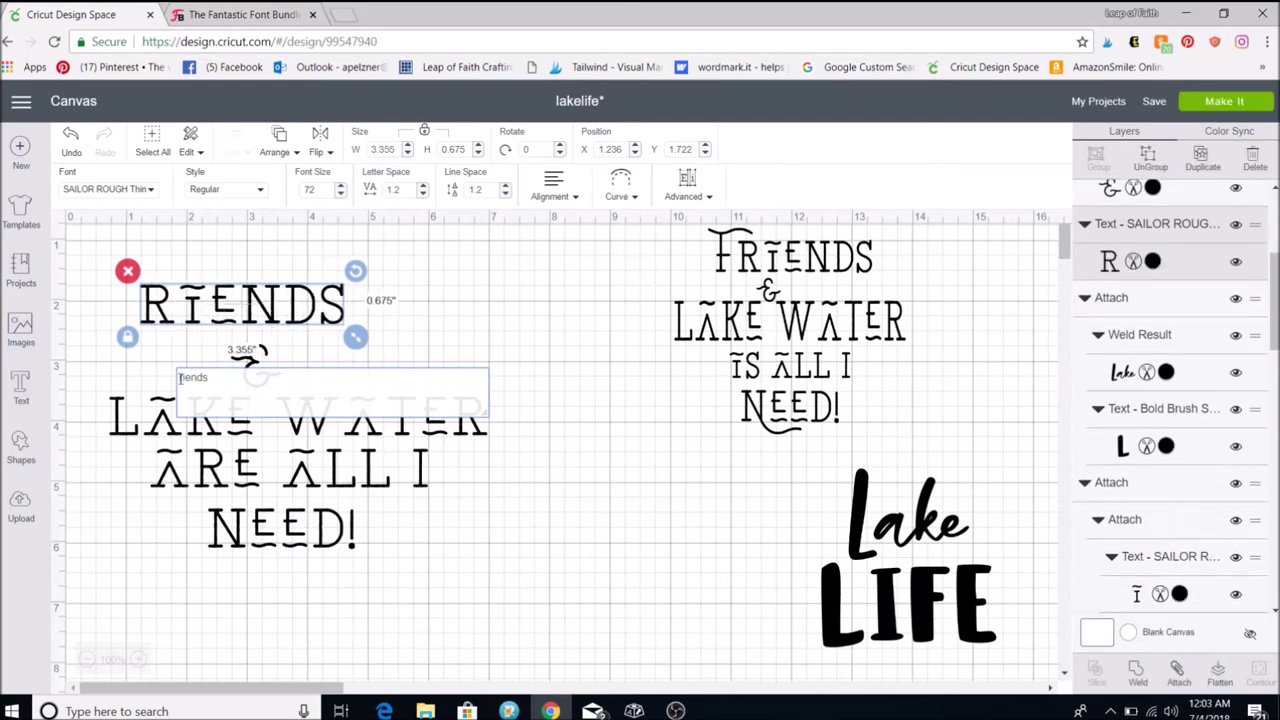
right_click(180, 378)
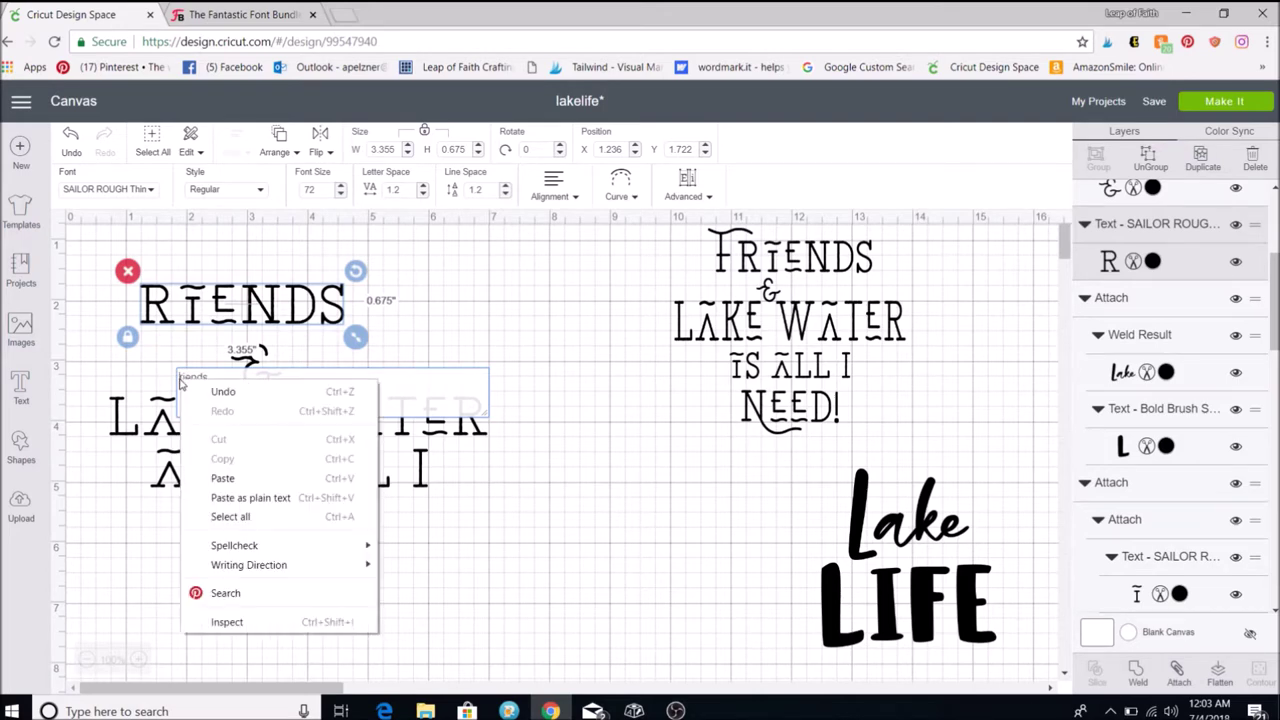
click(224, 478)
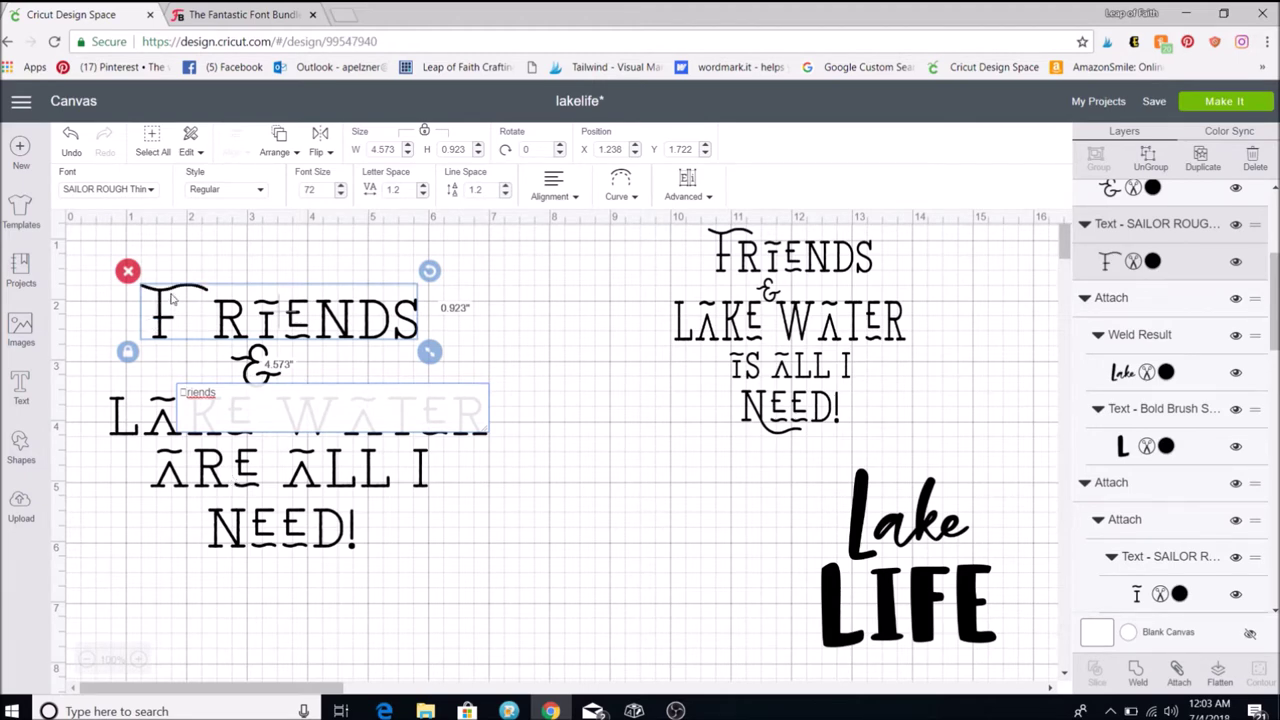
Ungroup the "Friends" letters and move the swash F close against the R so its stroke overhangs the R.
click(1152, 158)
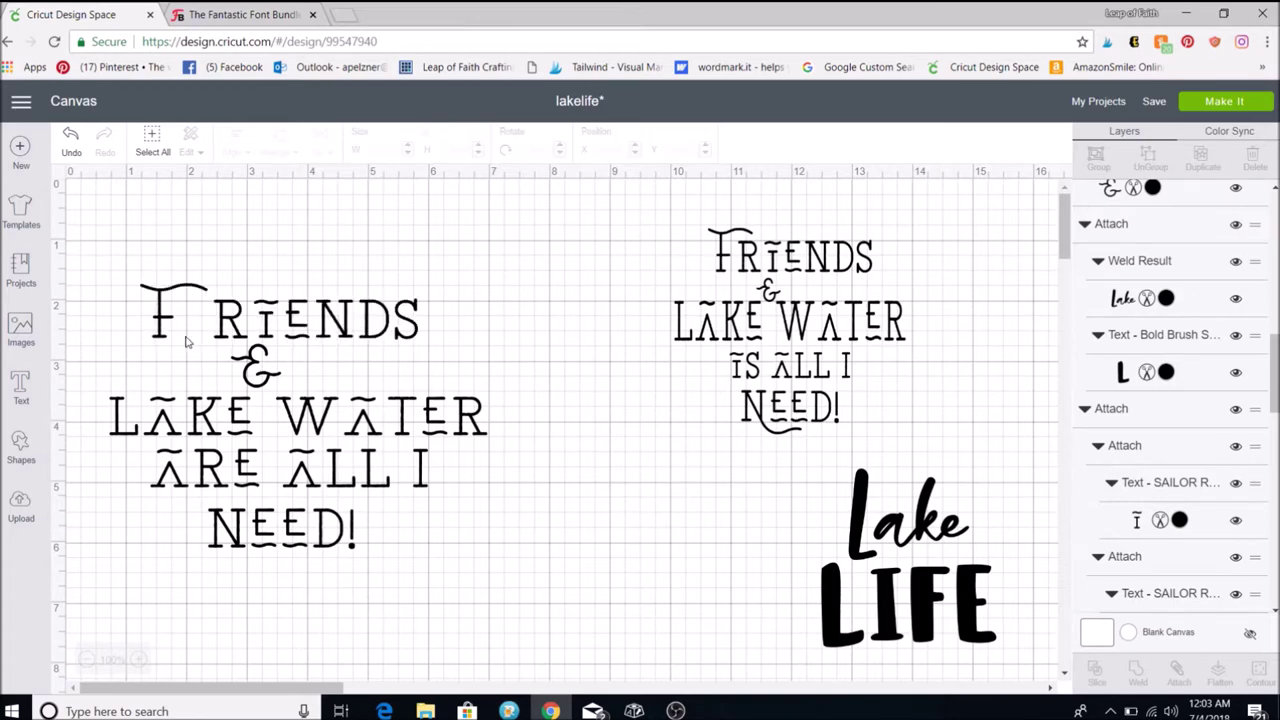
drag(165, 340, 206, 339)
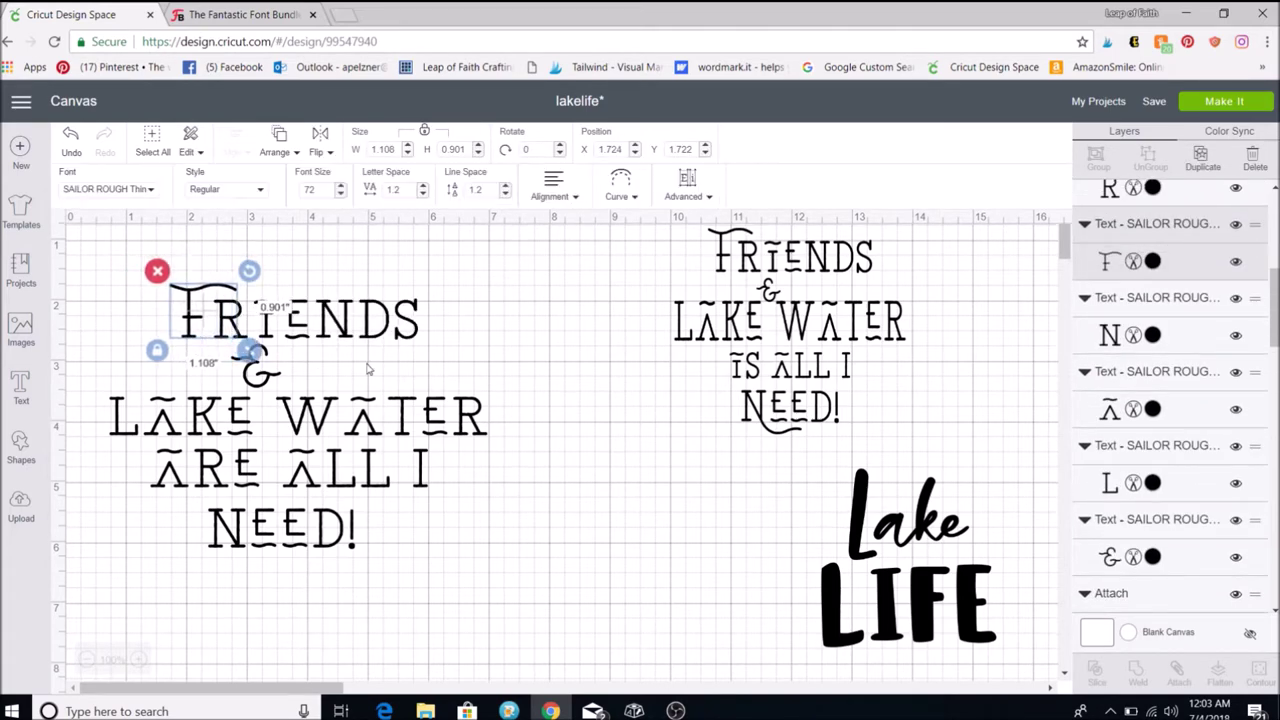
click(371, 369)
Attach all letters of "Friends" together and move the word up, clear of the "&".
drag(141, 259, 436, 337)
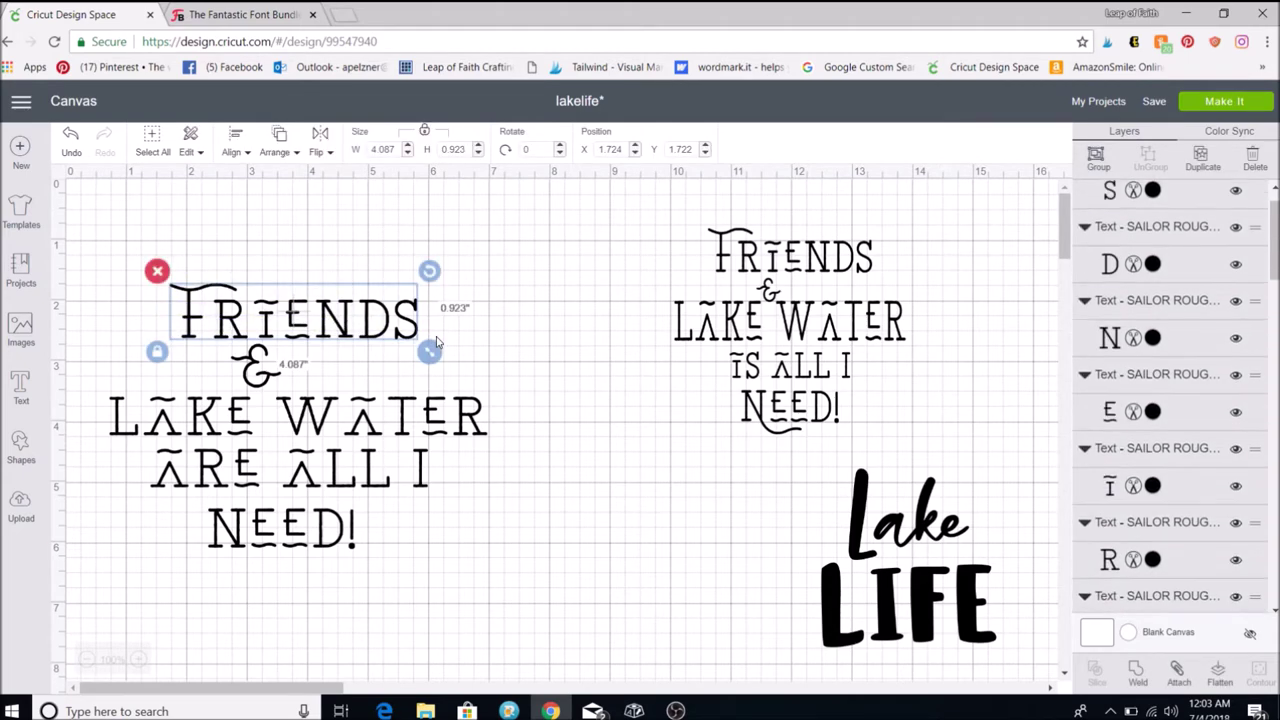
click(1178, 672)
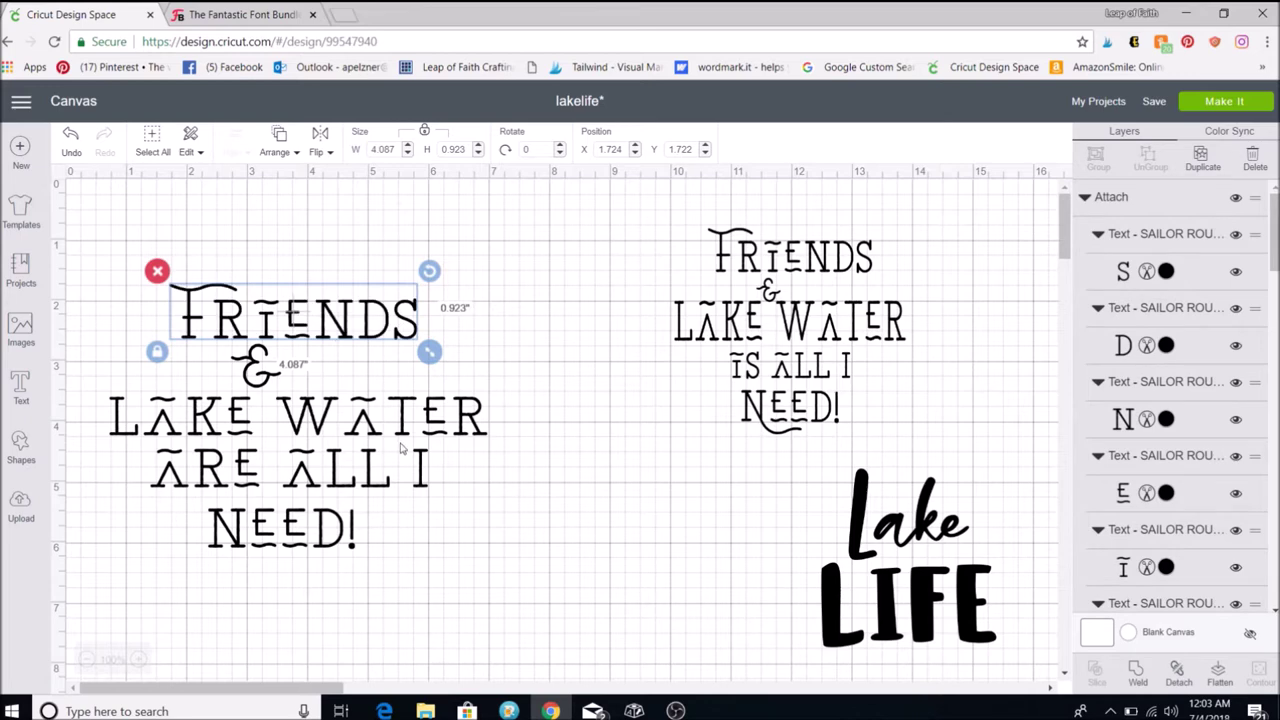
drag(332, 326, 318, 286)
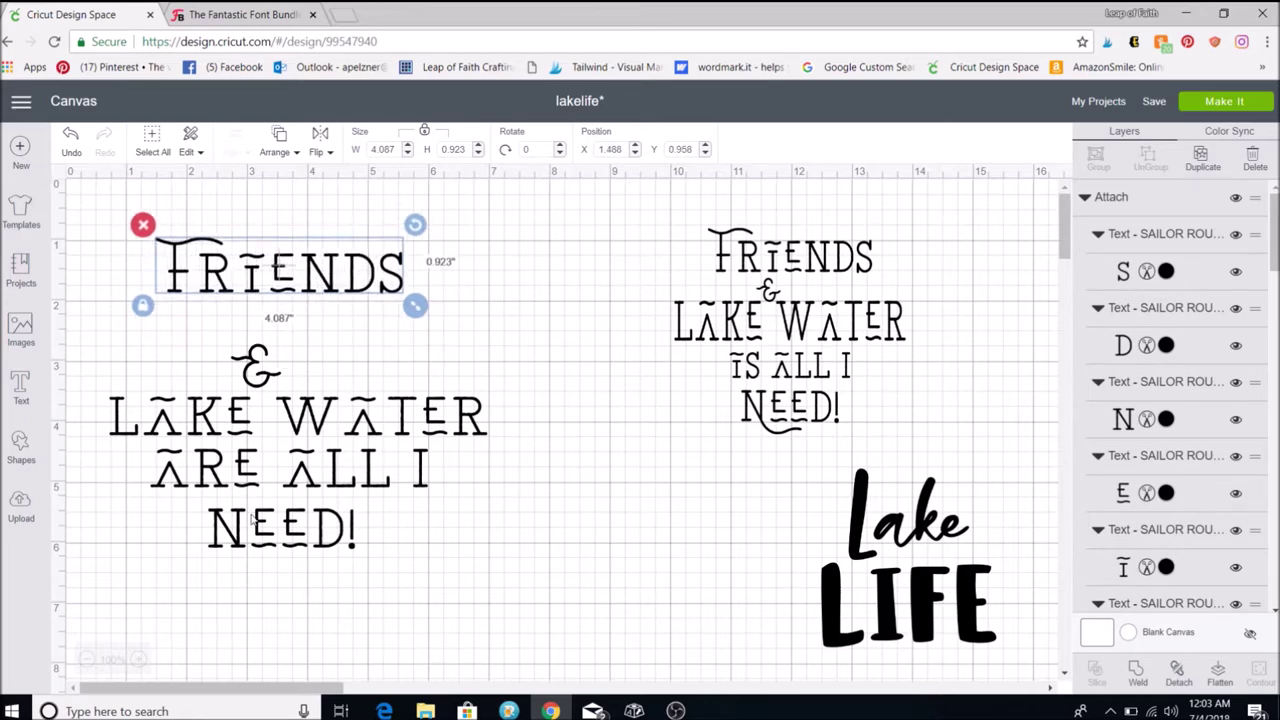
Switch to Character Map and copy the swash N glyph (U+F029) of the SAILOR ROUGH font as text.
click(277, 536)
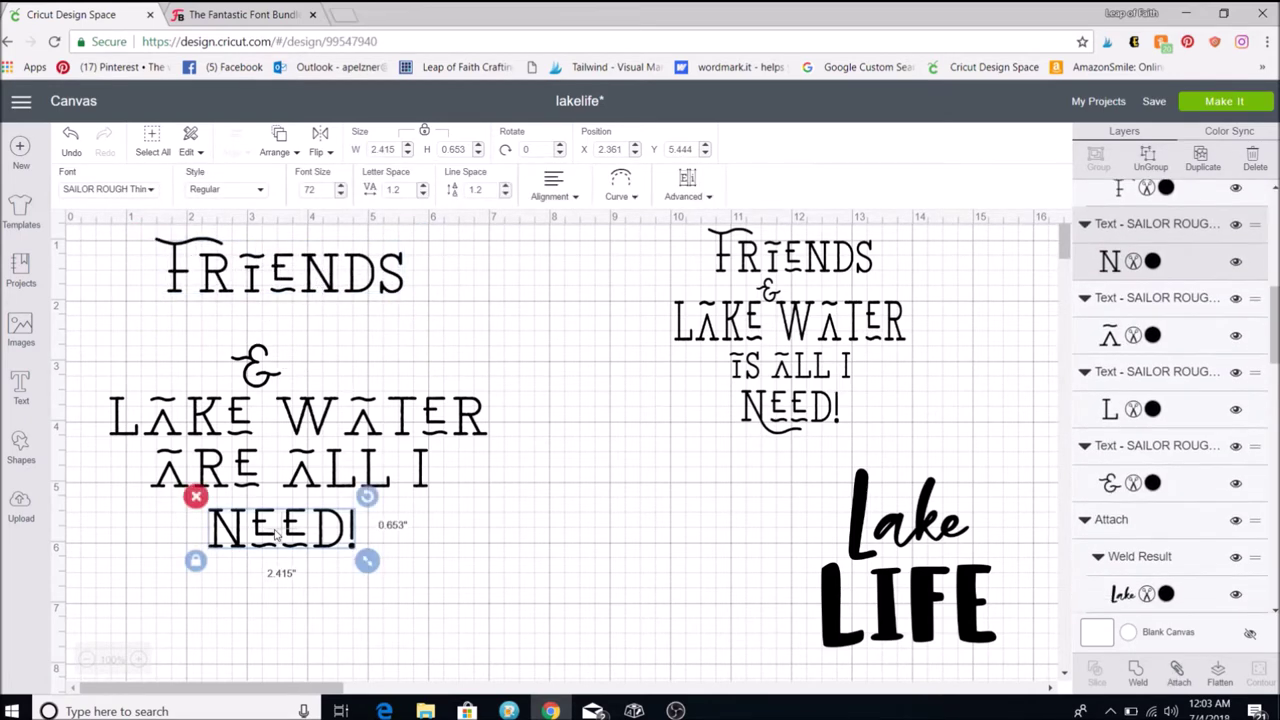
click(634, 711)
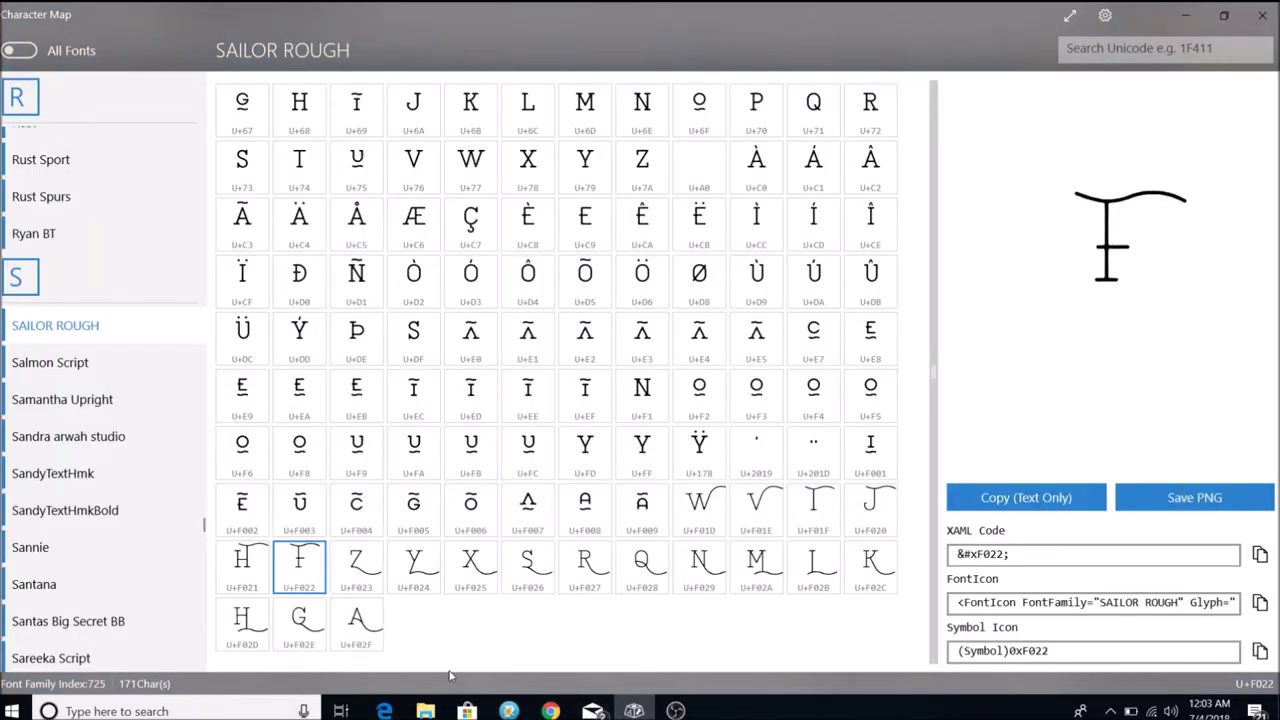
click(712, 572)
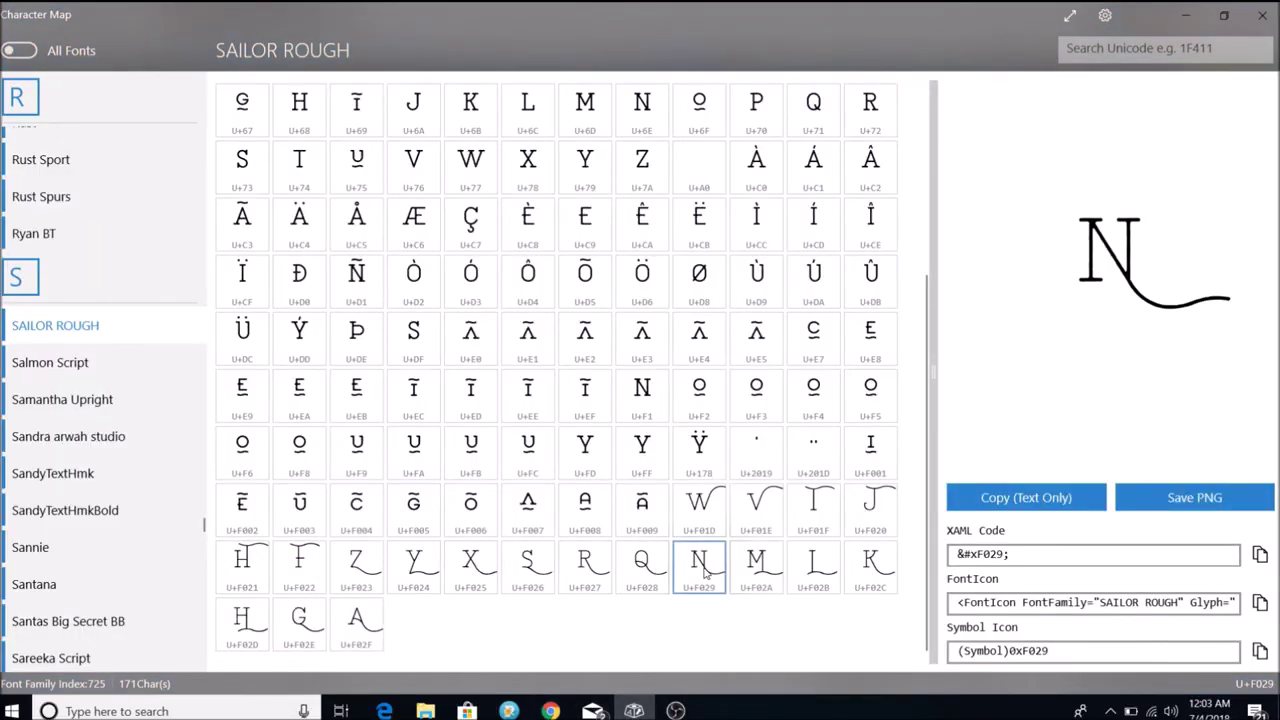
click(1018, 505)
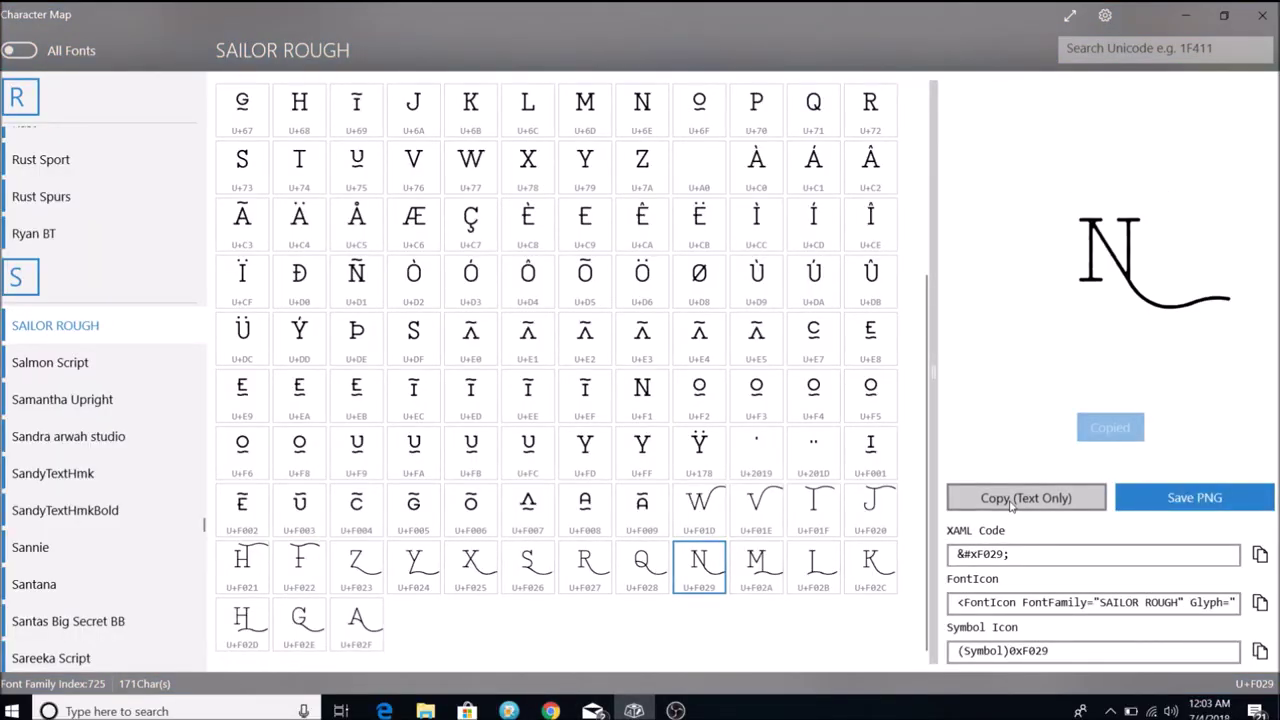
Return to Cricut Design Space and replace the N of "Need!" with the copied swash N glyph.
click(550, 711)
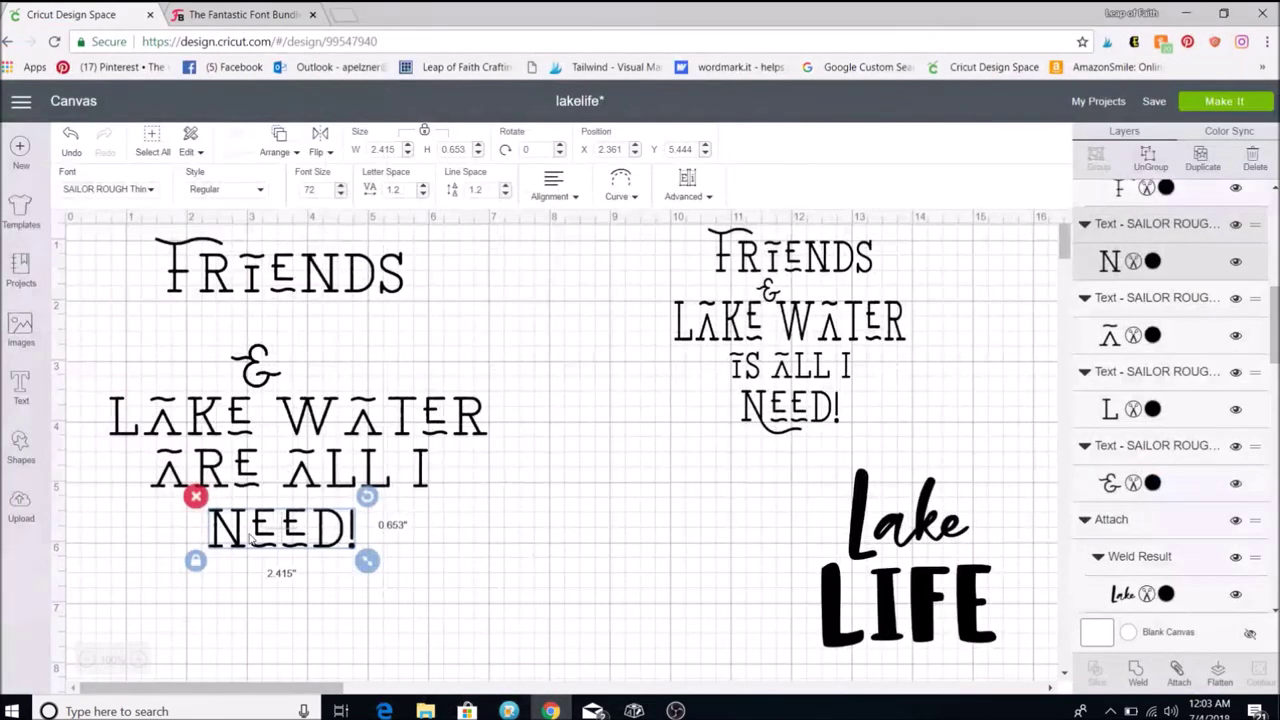
double_click(240, 537)
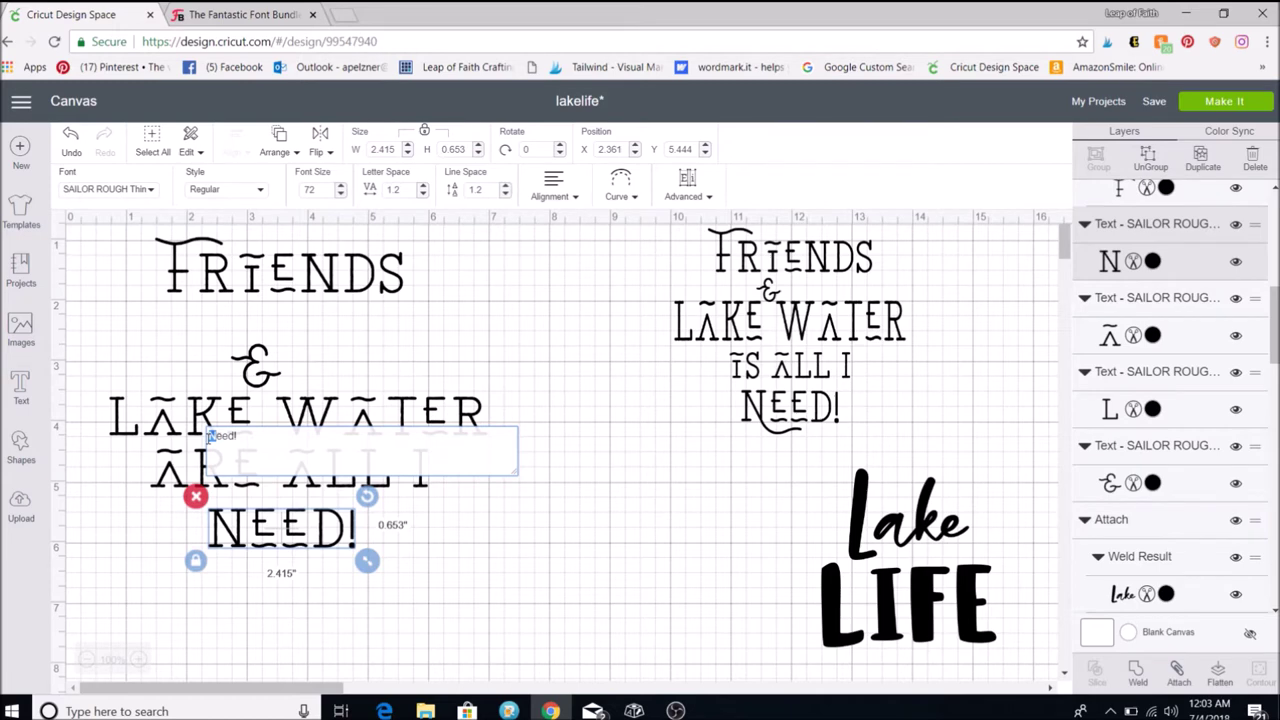
key(Delete)
right_click(208, 440)
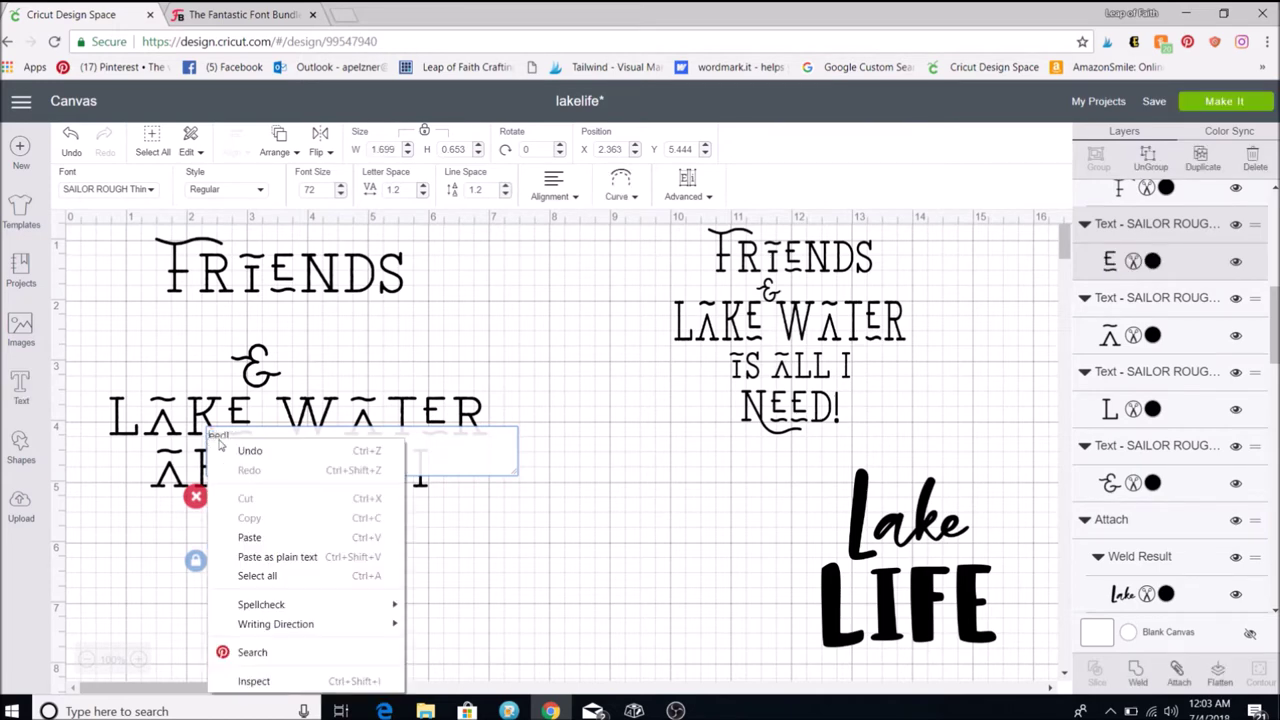
click(250, 538)
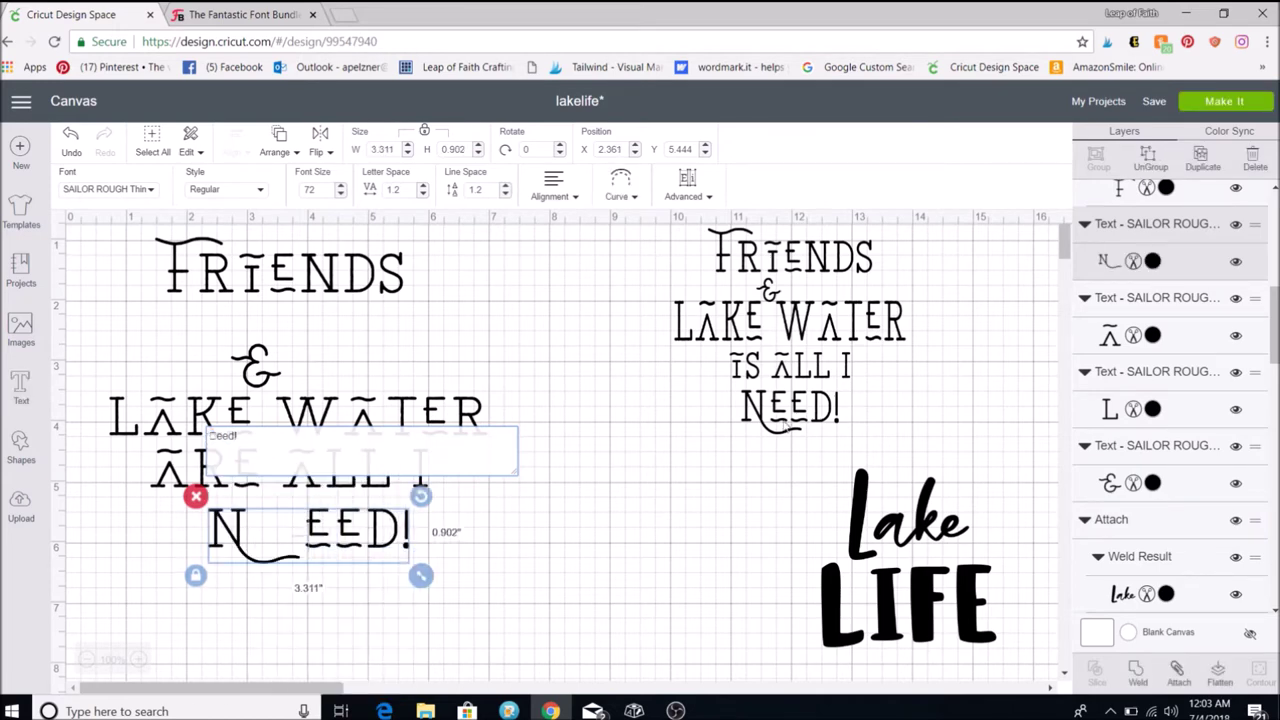
Ungroup "Need!", tuck the swash N close to the first E, and attach the word's letters together.
click(600, 450)
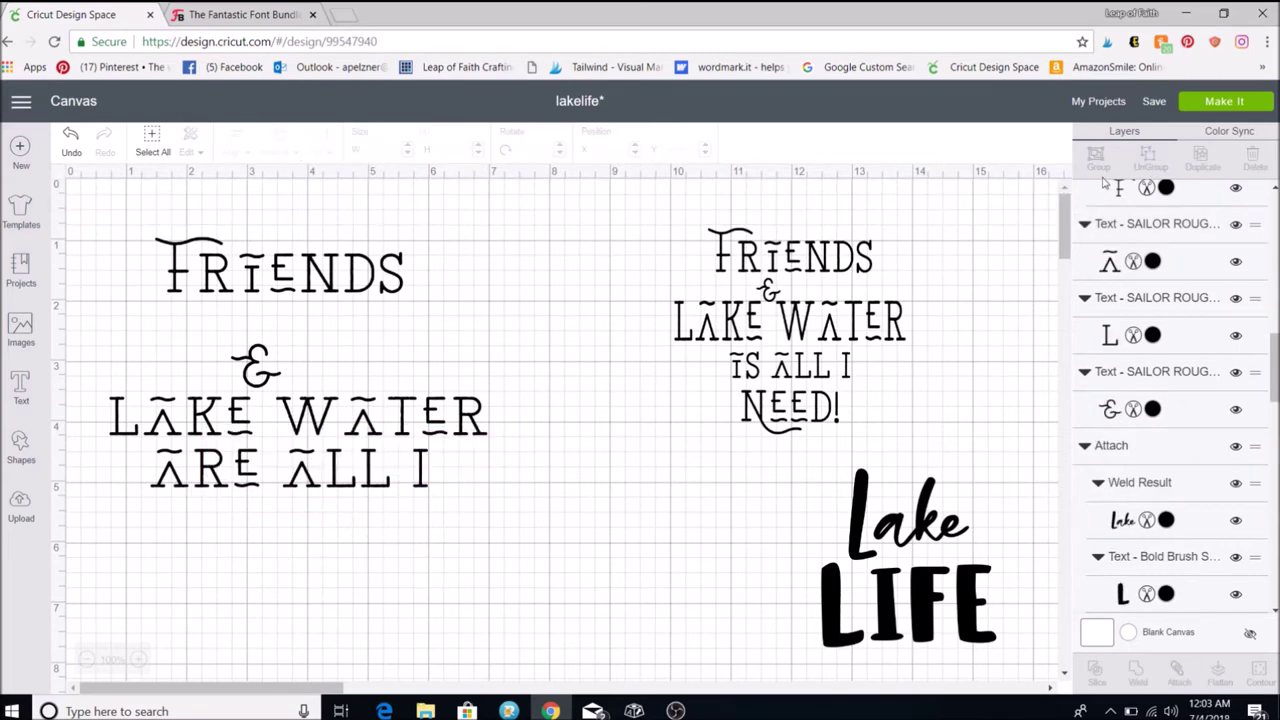
drag(262, 535, 292, 537)
click(476, 577)
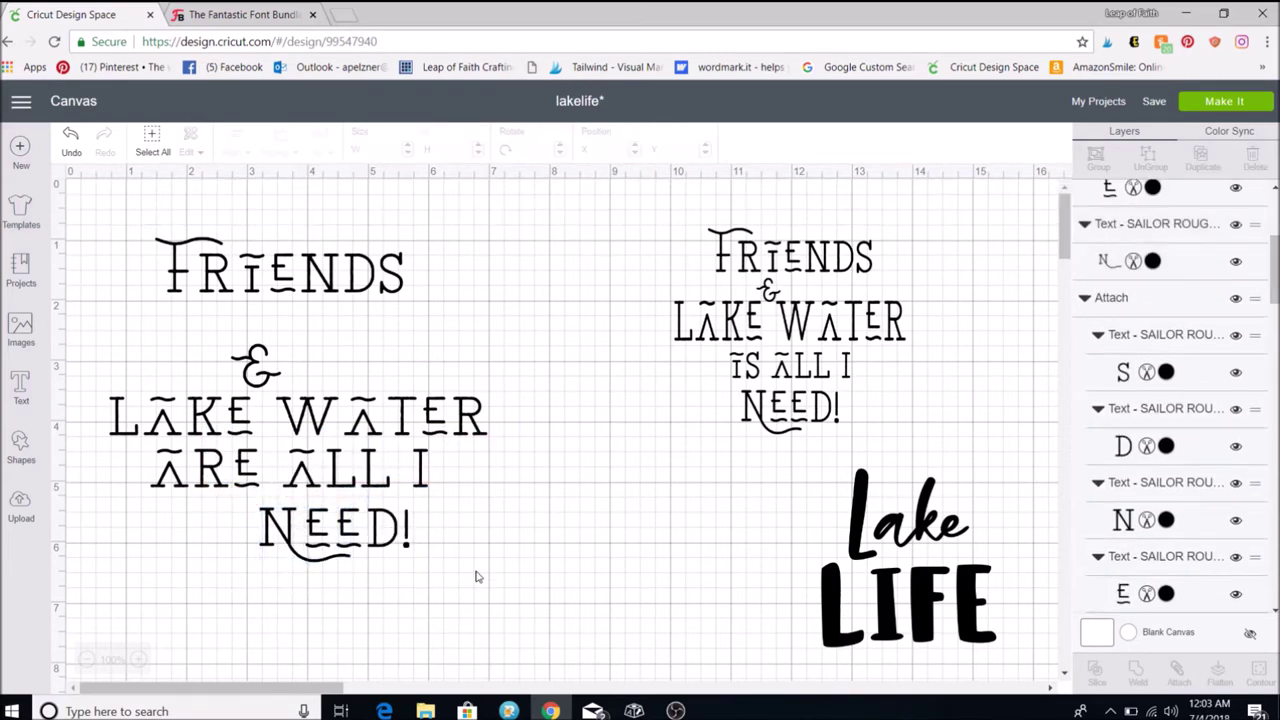
drag(278, 530, 284, 528)
click(506, 571)
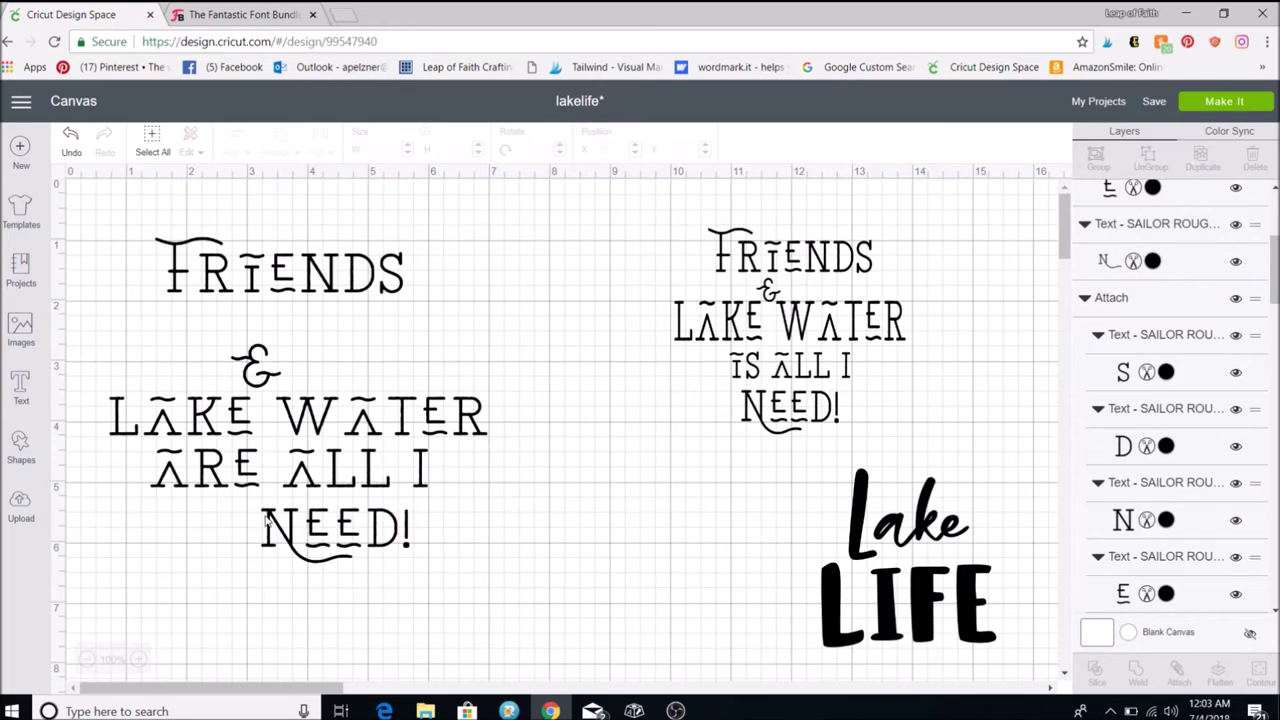
drag(244, 508, 446, 566)
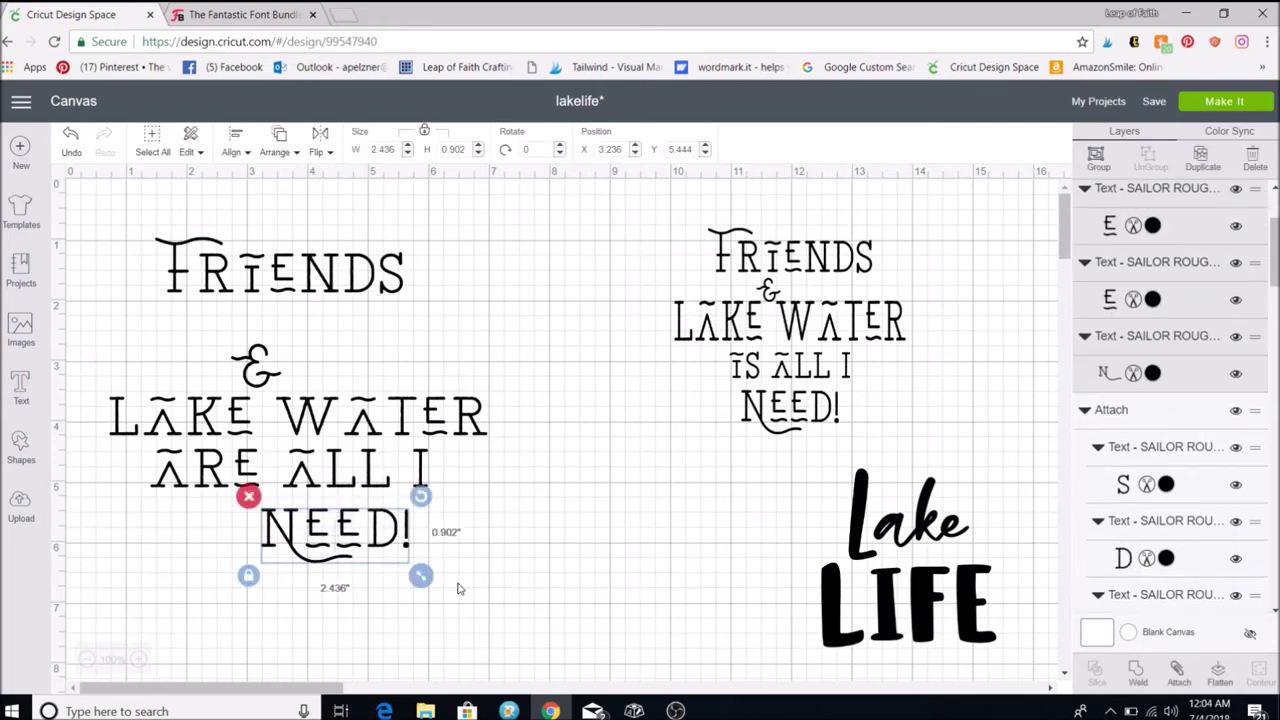
click(1166, 678)
Move the "&" up under "Friends" and reshape "Lake Water" without locked proportions to about 5.12 by 1.13 inches.
drag(264, 372, 283, 346)
click(345, 432)
click(305, 430)
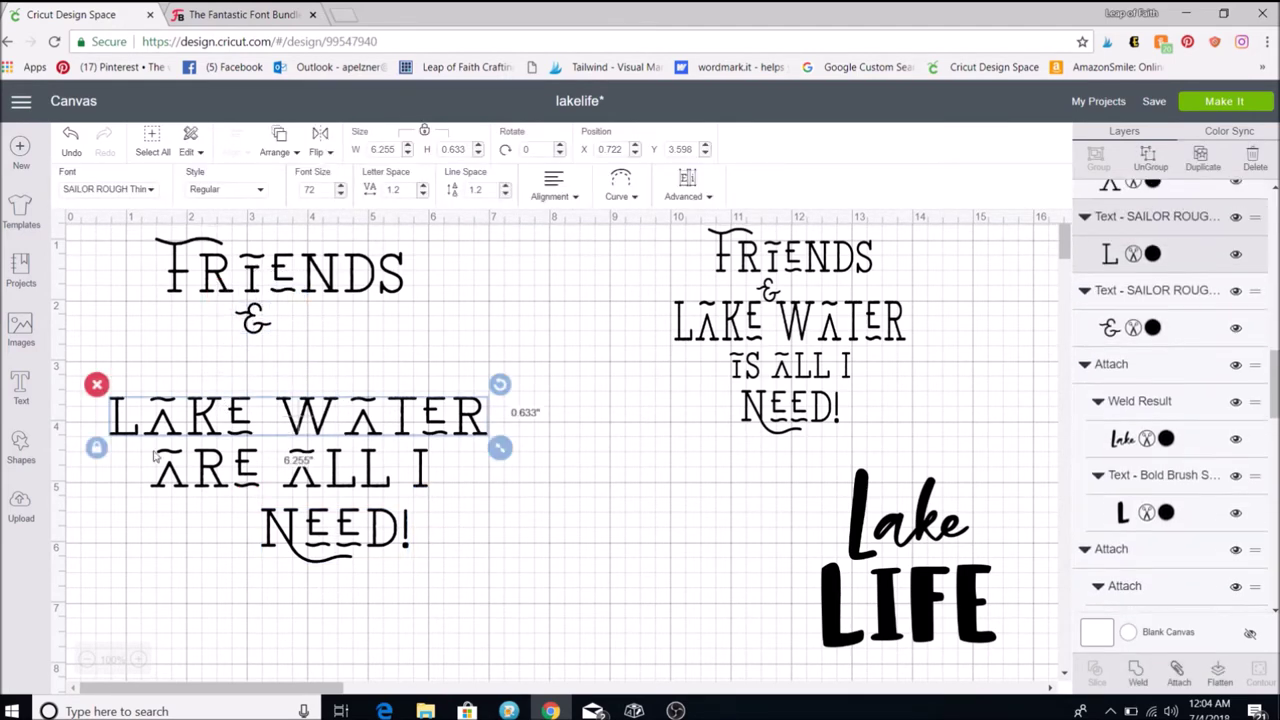
drag(500, 449, 429, 471)
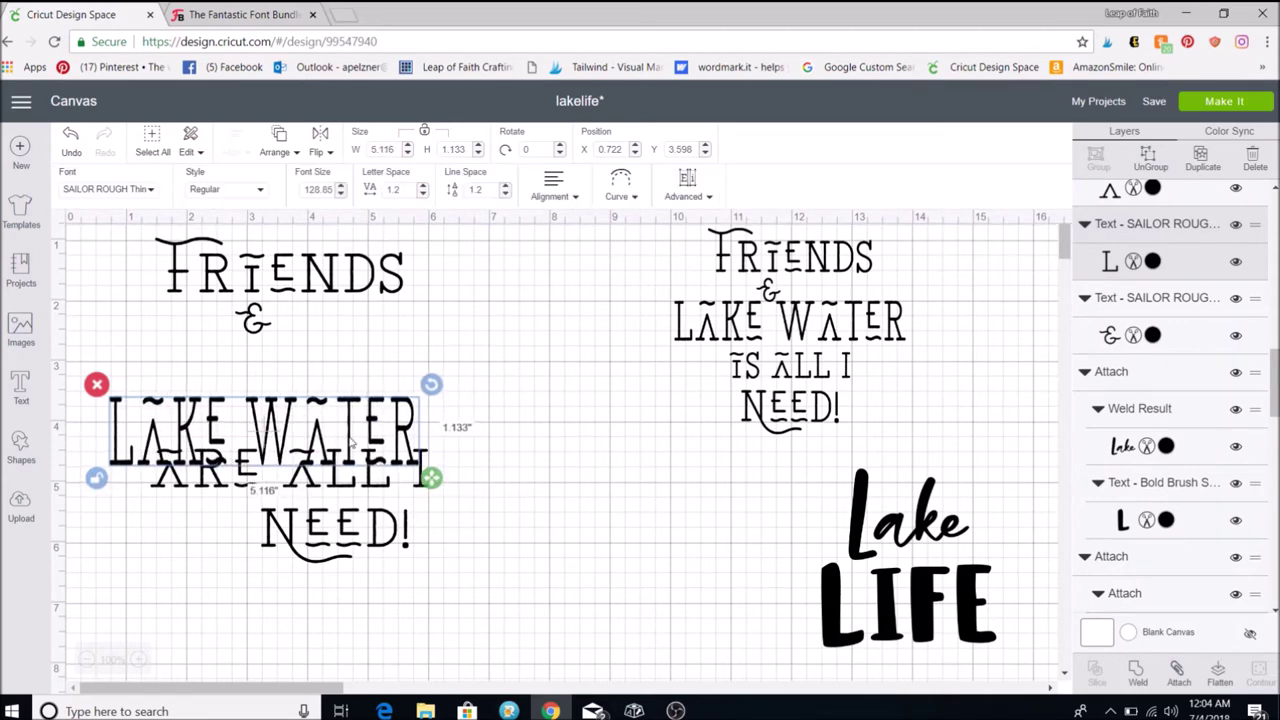
Move "Lake Water" up under the "&", shorten its height slightly, and stack "are all I" and "Need!" closely below.
click(338, 402)
click(338, 402)
drag(338, 402, 346, 358)
drag(452, 411, 452, 394)
drag(370, 478, 359, 415)
drag(345, 530, 299, 456)
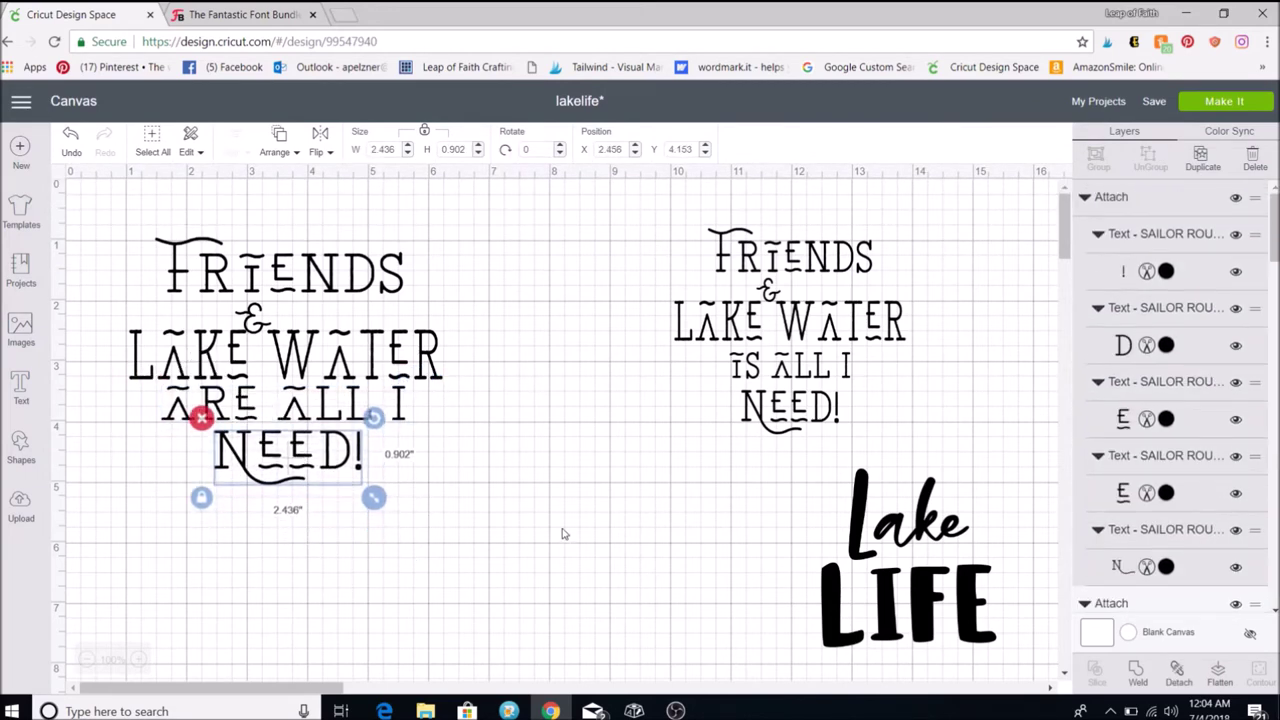
Center all lines of the larger "Friends & Lake Water" design horizontally on each other.
click(203, 261)
drag(112, 222, 455, 512)
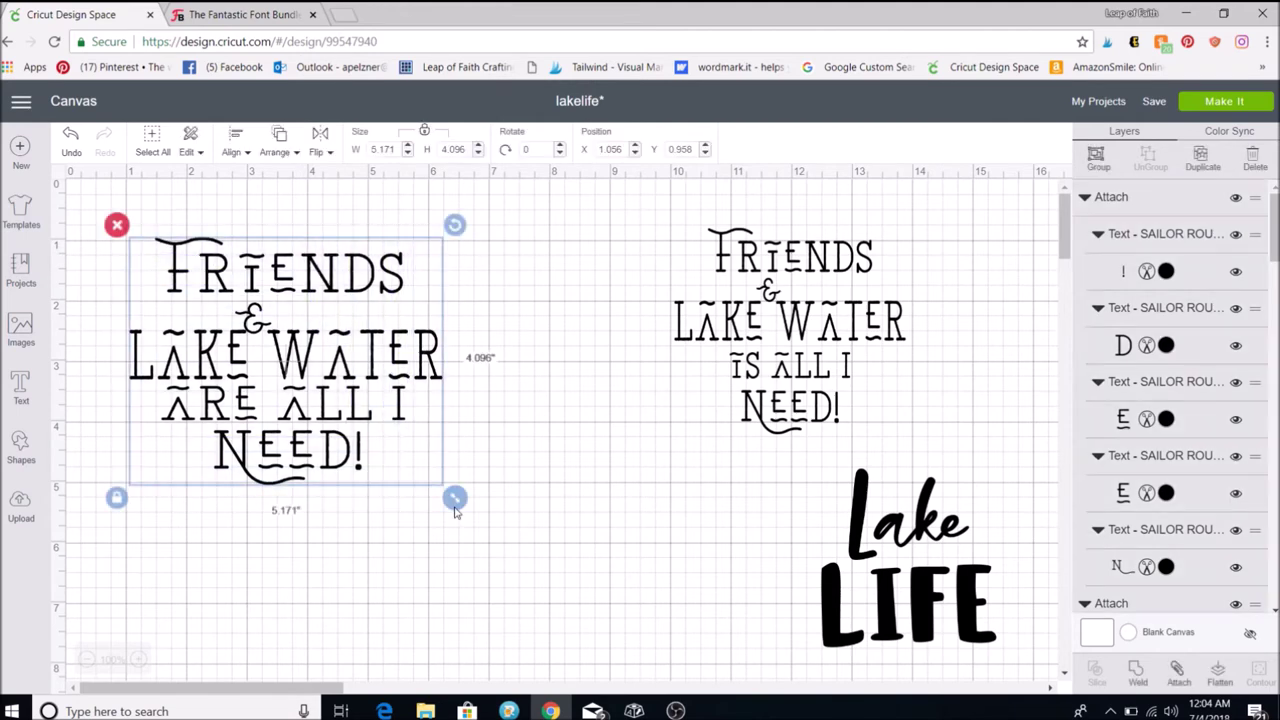
click(234, 148)
click(231, 226)
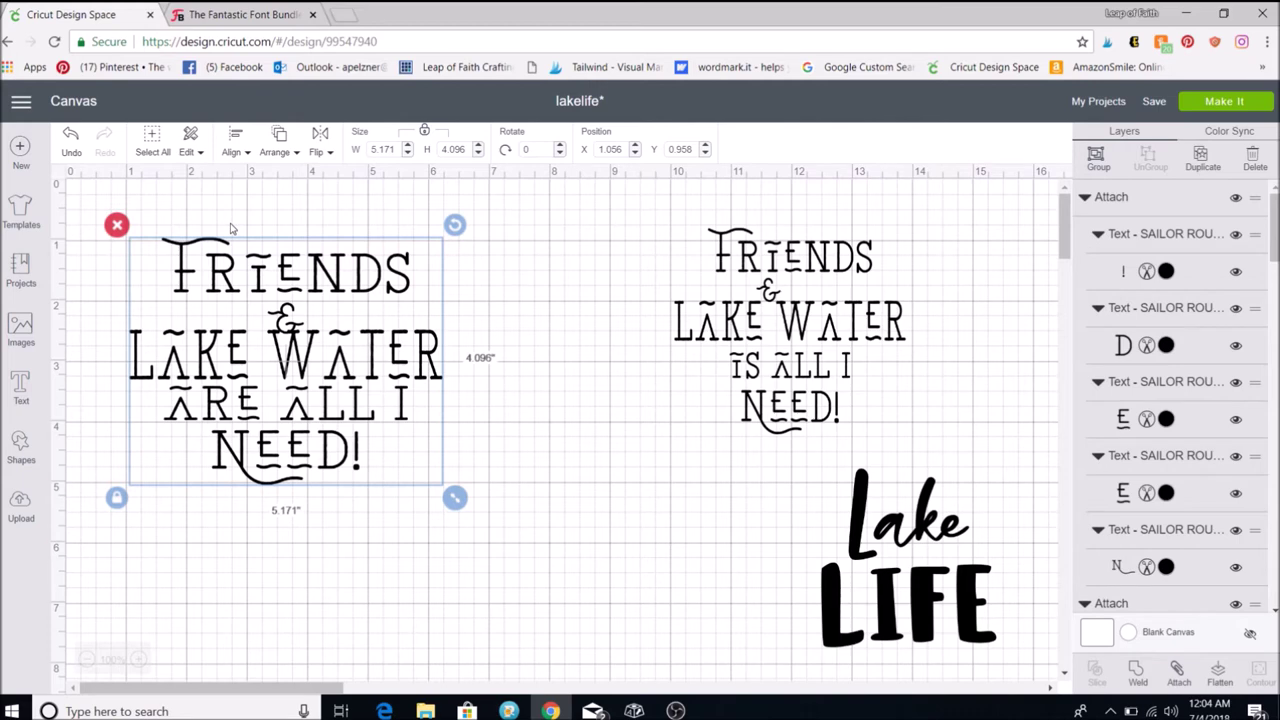
Move the "&" above the gap between "Lake" and "Water", and attach all lines of the design together.
click(527, 371)
drag(285, 318, 285, 286)
click(555, 388)
drag(128, 218, 461, 567)
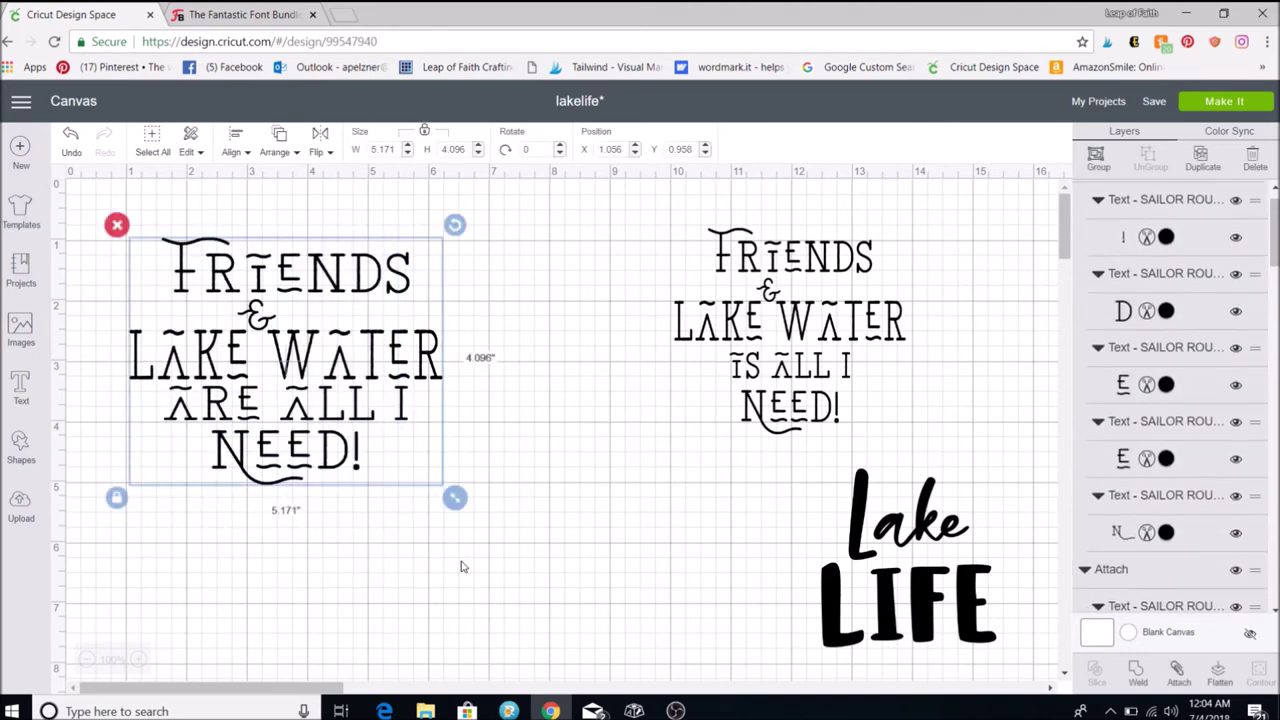
click(1172, 674)
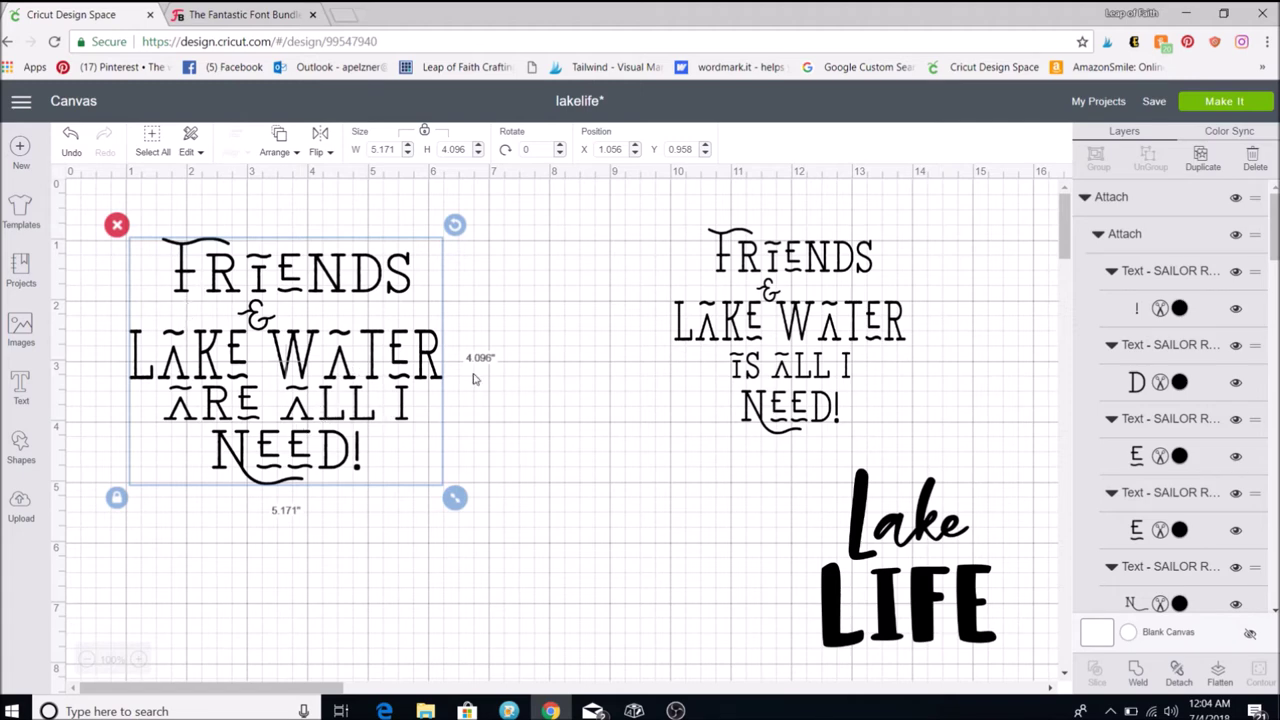
Send the project to mat preparation and turn on mirroring for the cut mat.
click(1224, 102)
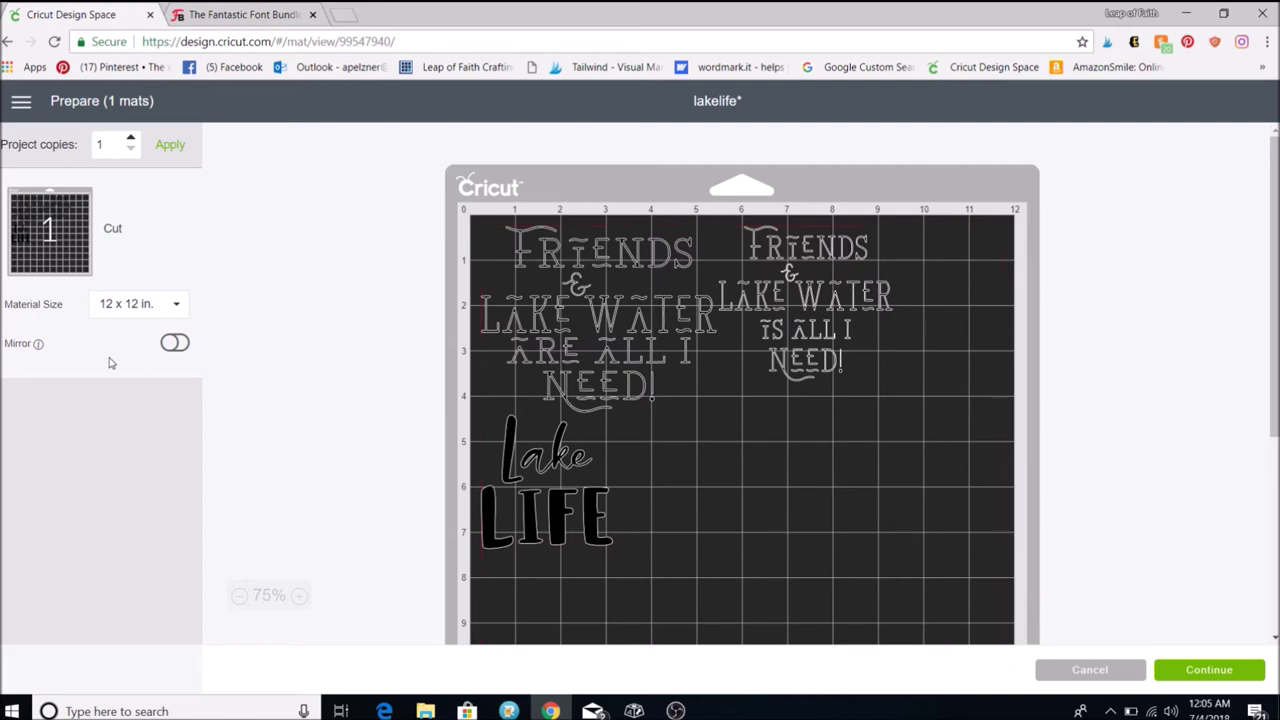
click(182, 348)
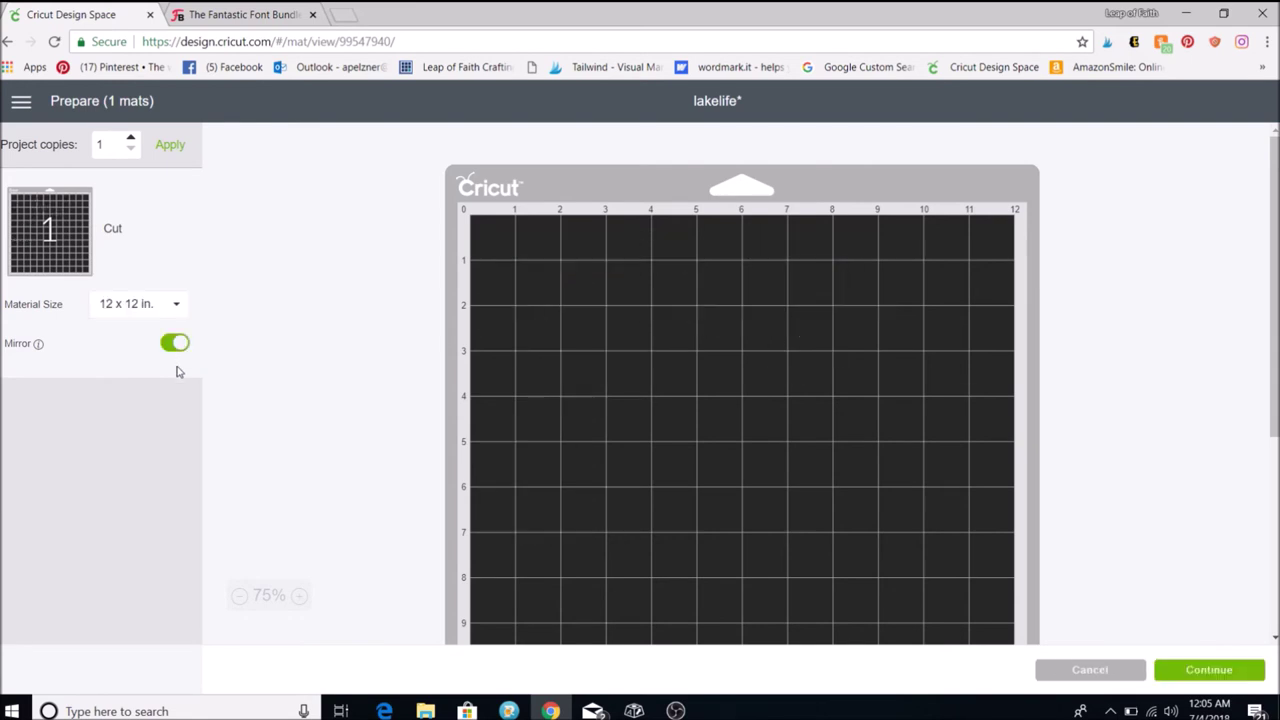
scroll(337, 376, down, 3)
scroll(337, 376, up, 3)
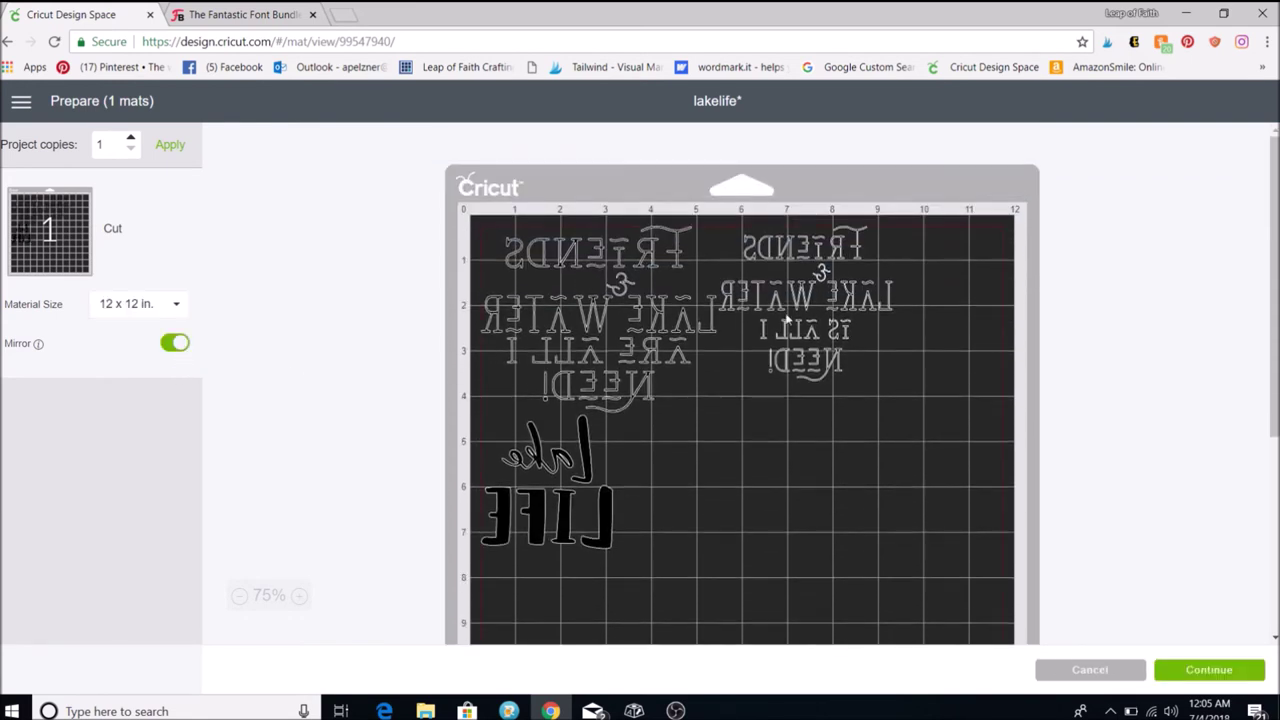
On the mat, move the smaller "Friends & Lake Water" design to the right edge and "Lake LIFE" to the lower-left corner.
drag(808, 310, 915, 308)
scroll(668, 382, down, 3)
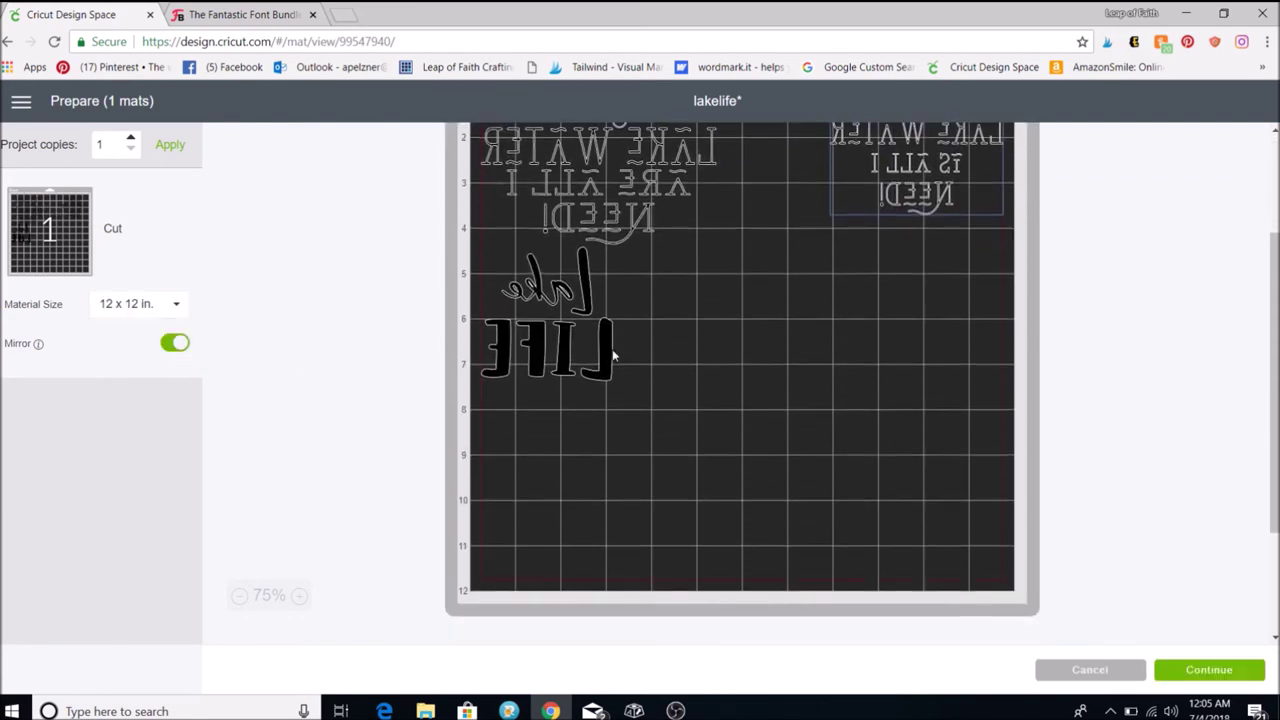
drag(560, 315, 560, 505)
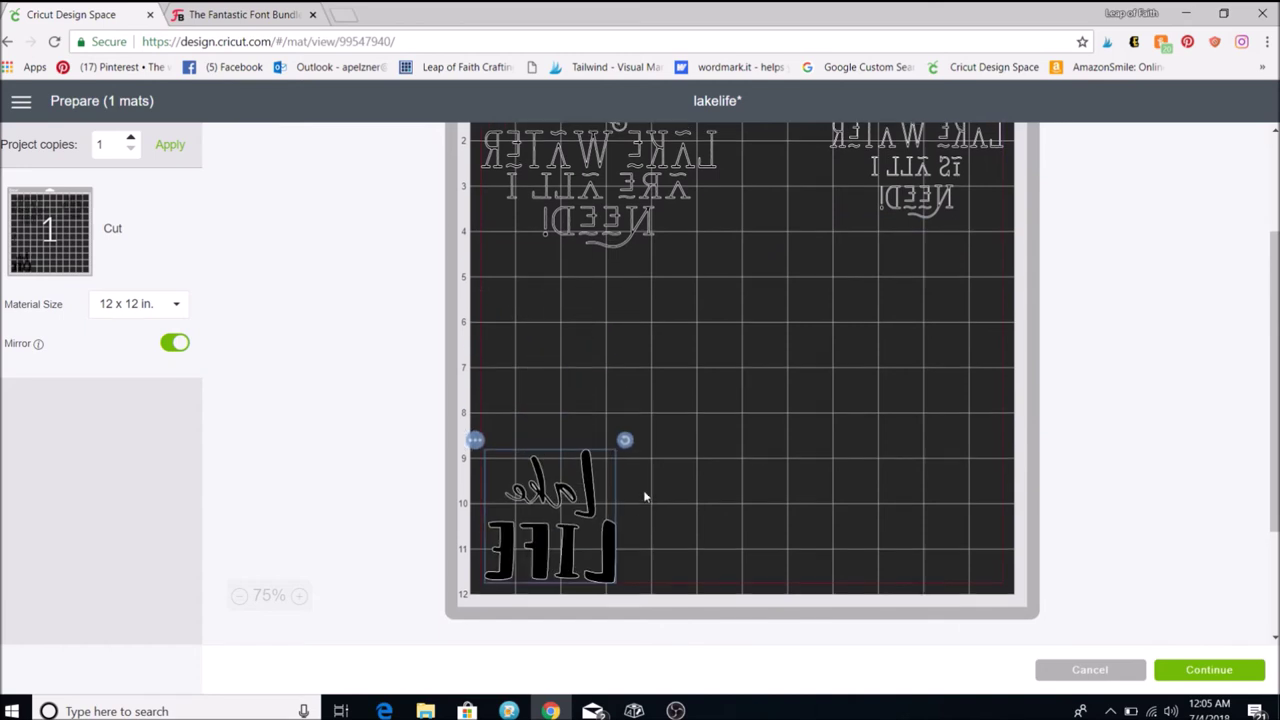
scroll(643, 490, up, 2)
scroll(643, 462, up, 2)
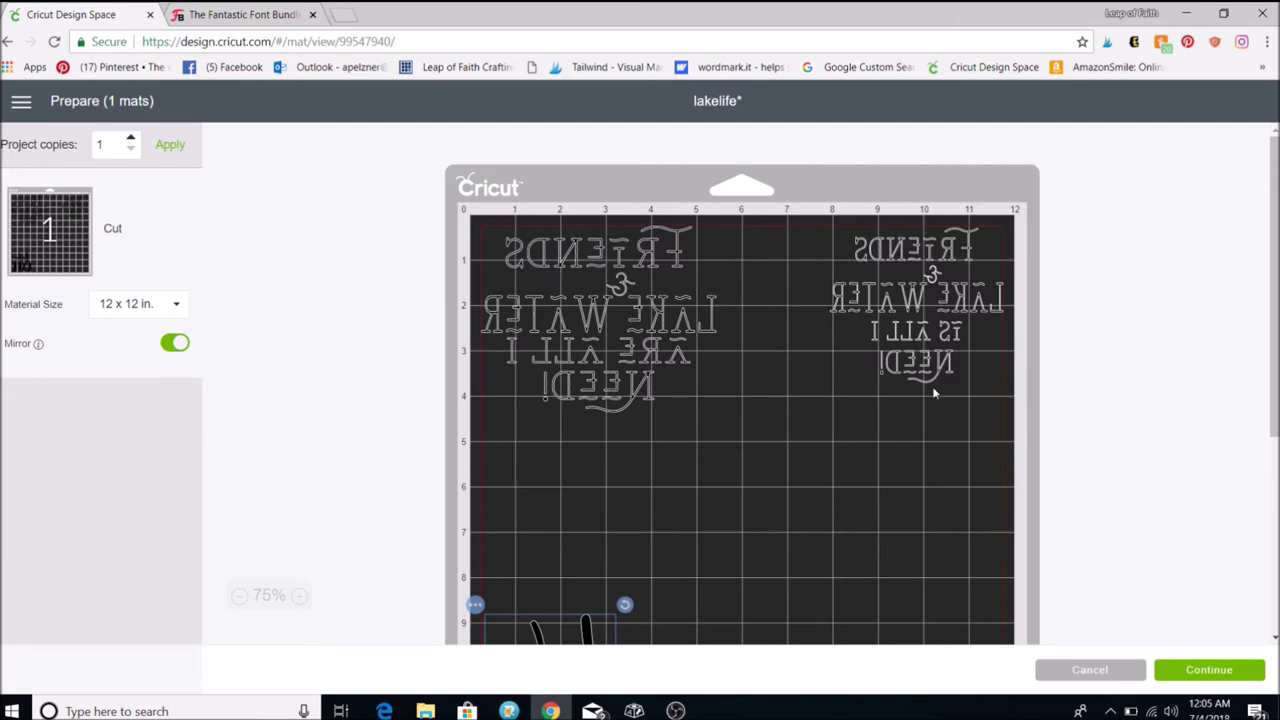
Review the placement of all three mirrored designs on the mat and cancel the mat preparation to return to the canvas.
scroll(816, 421, down, 5)
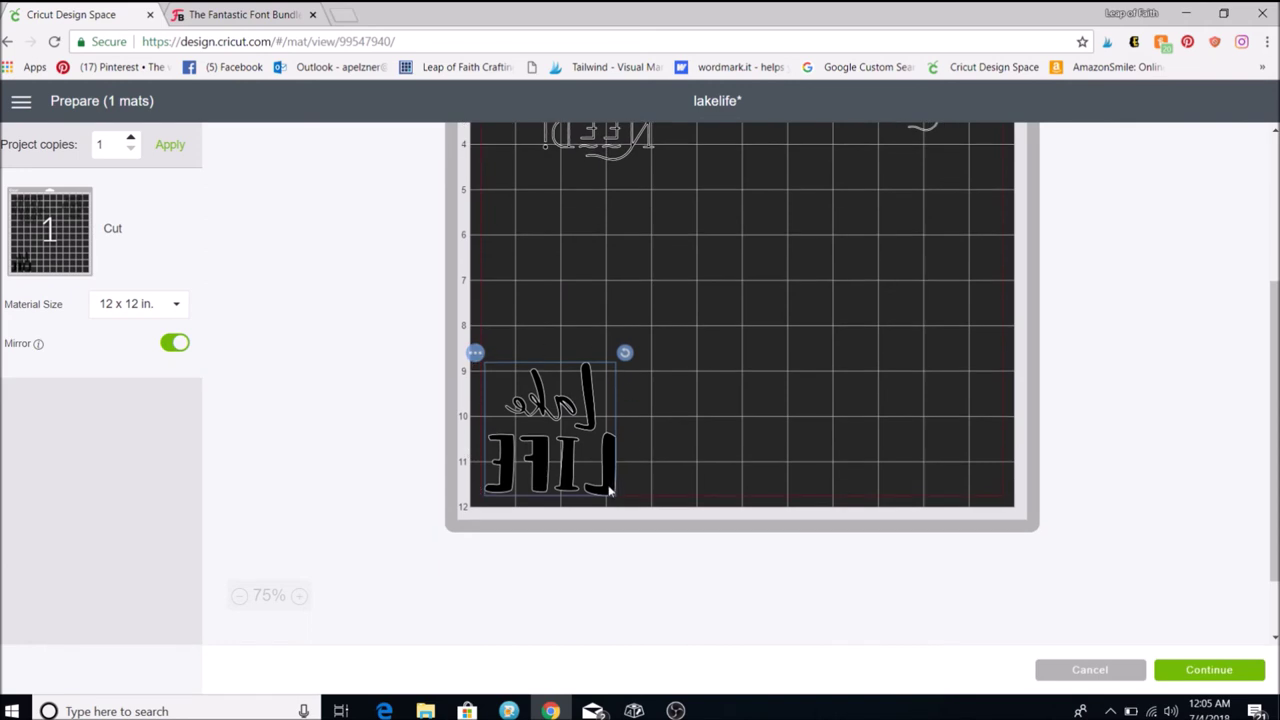
scroll(608, 493, up, 5)
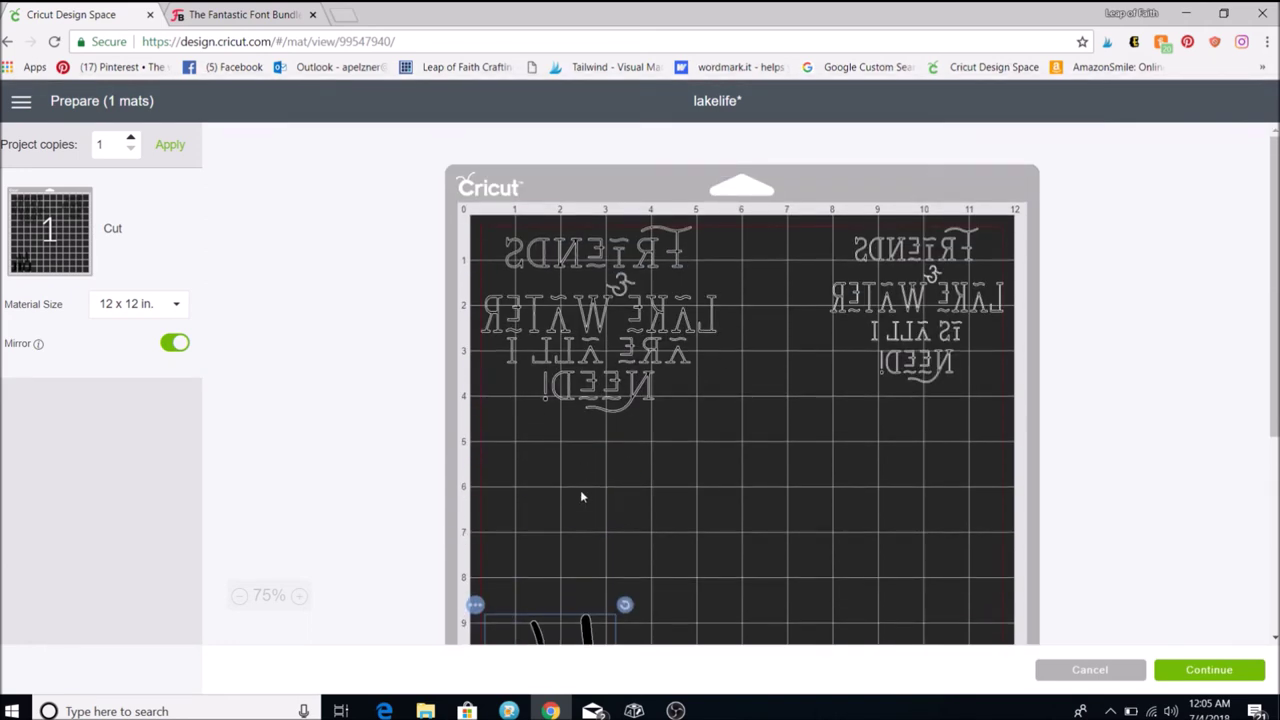
scroll(581, 495, down, 5)
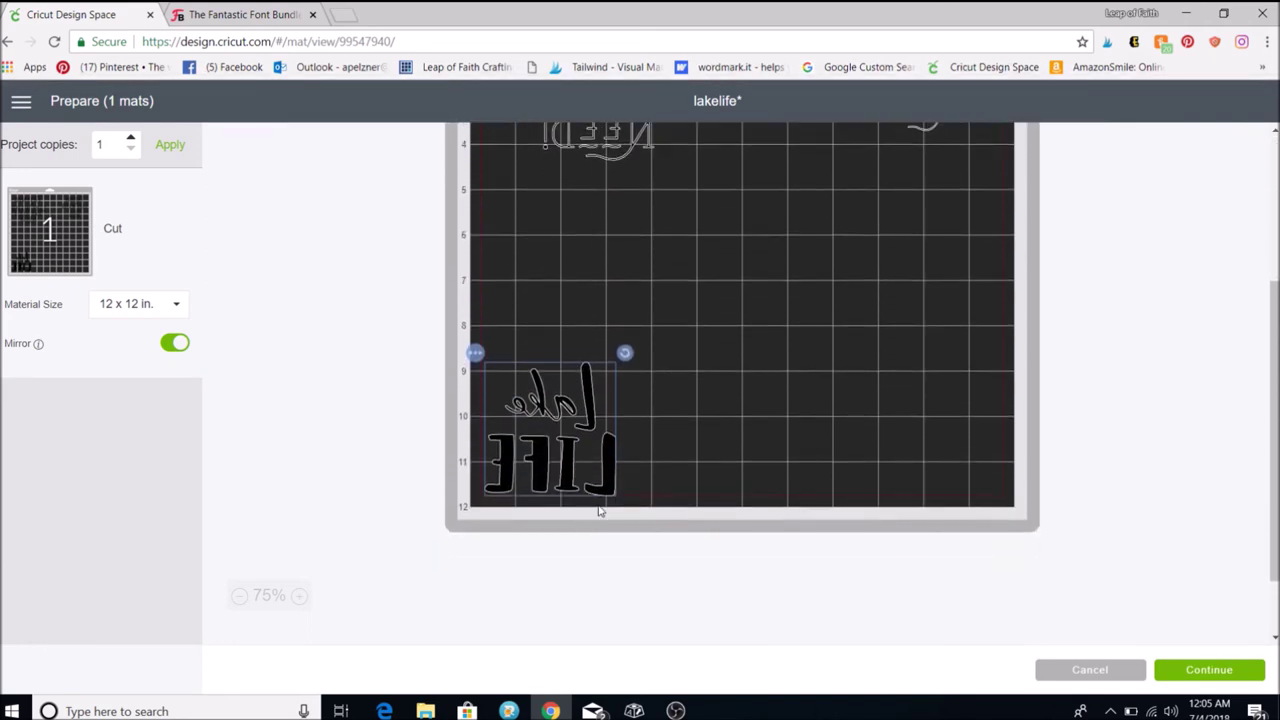
scroll(601, 511, up, 4)
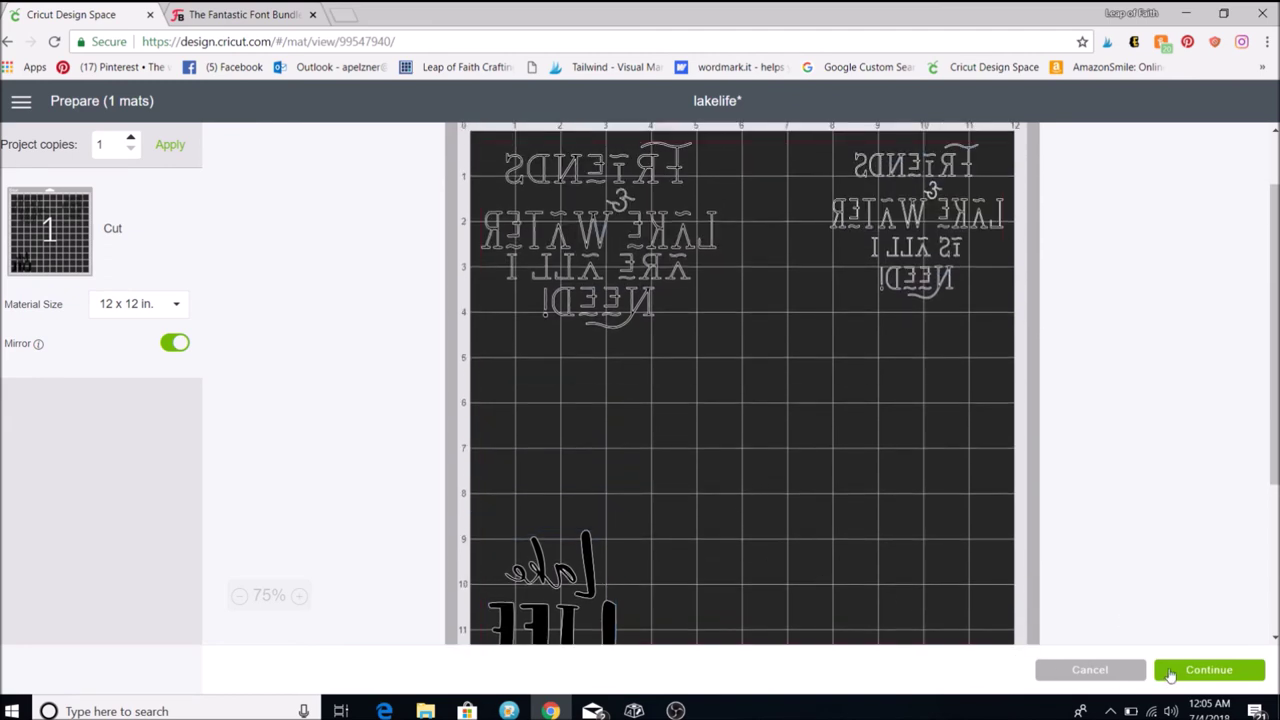
click(1090, 670)
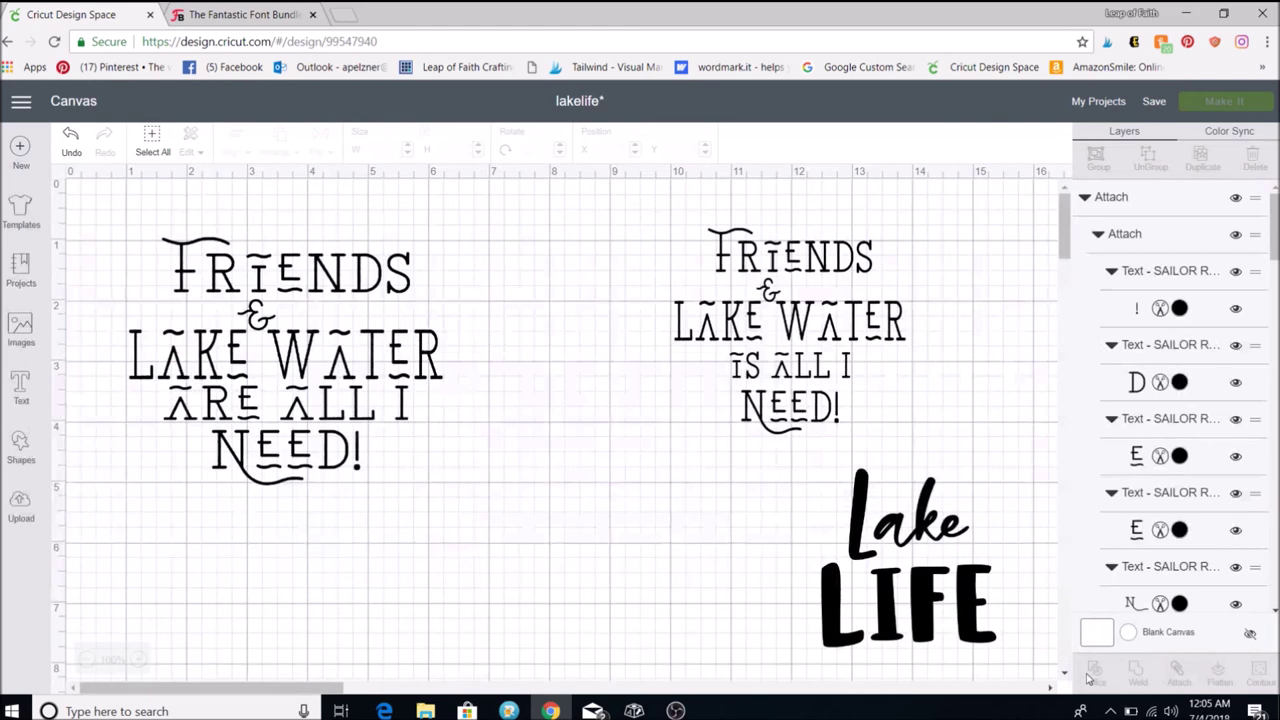
Move the larger "Friends & Lake Water" design to about X 2.06, Y 1.11 and the smaller one to about X 9.21, Y 1.14.
drag(318, 360, 370, 397)
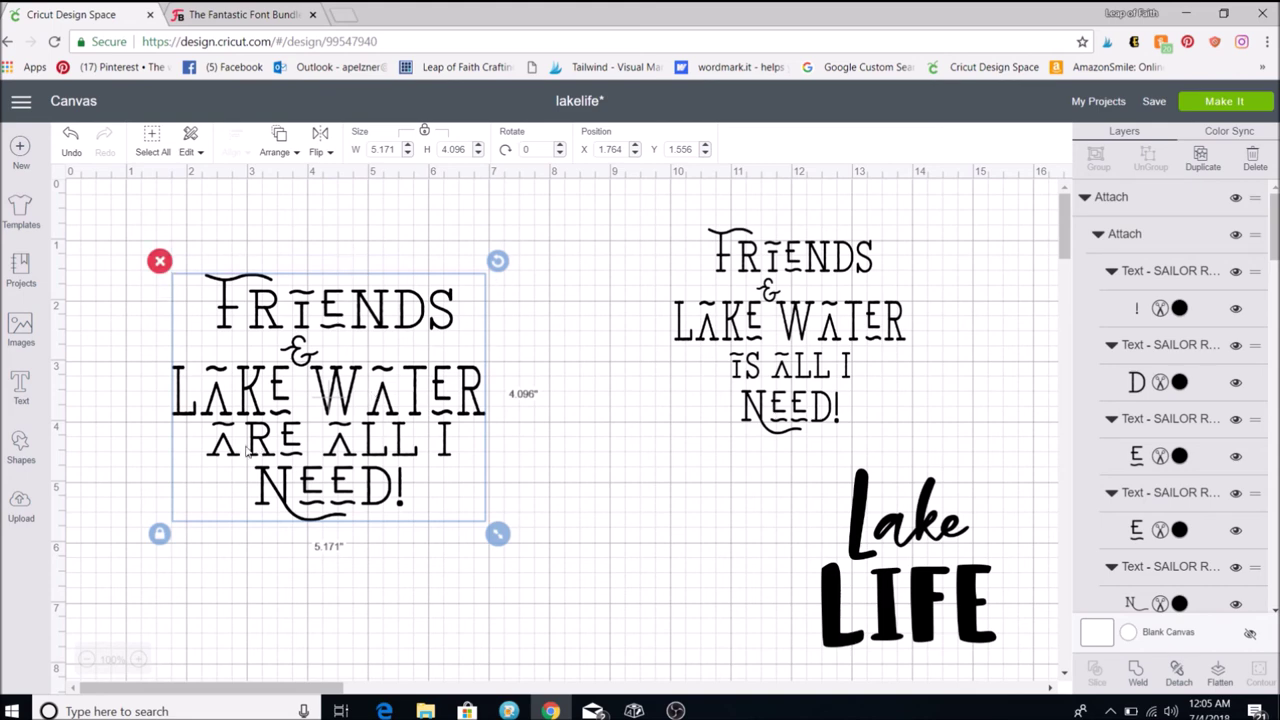
drag(340, 475, 358, 455)
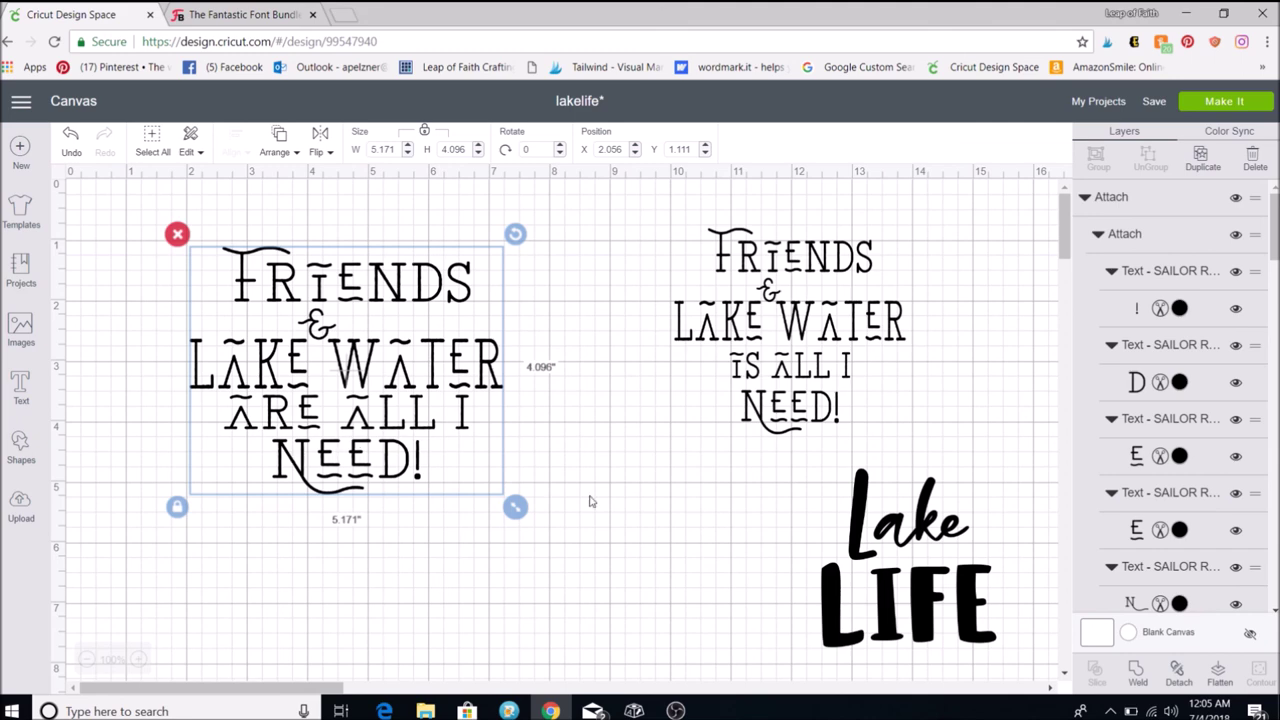
drag(807, 342, 747, 362)
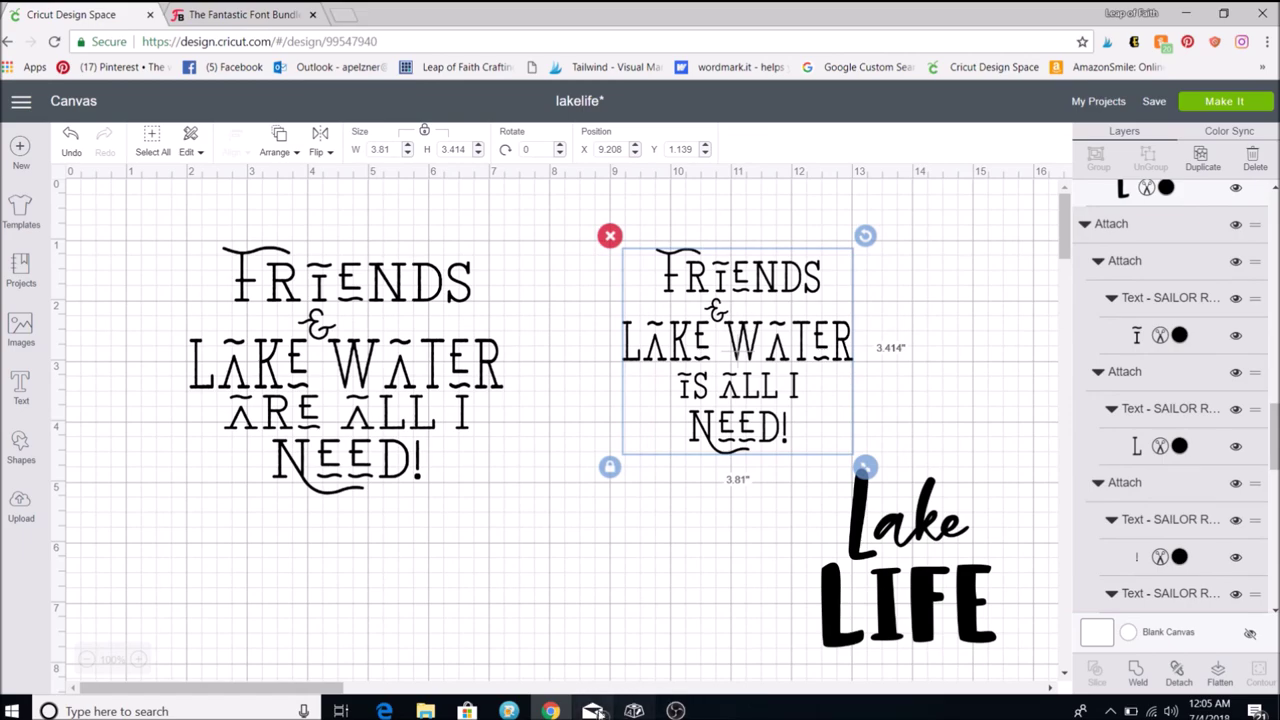